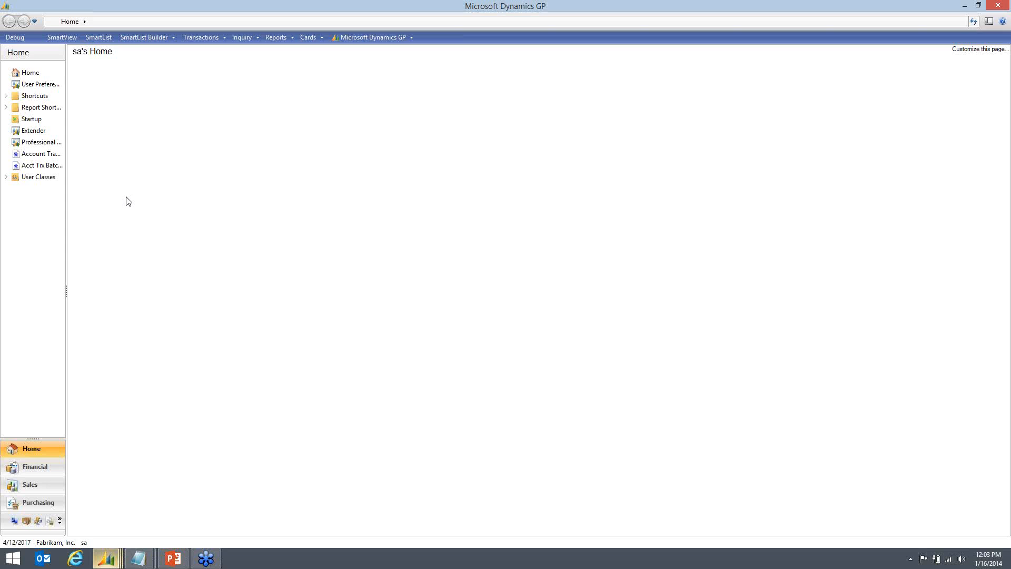
View the Financial series' Budget vs Actual SmartList and load its GL_BDGTVSACTUAL definition in SmartList Builder
{"action": "left_click", "coordinate": [105, 39]}
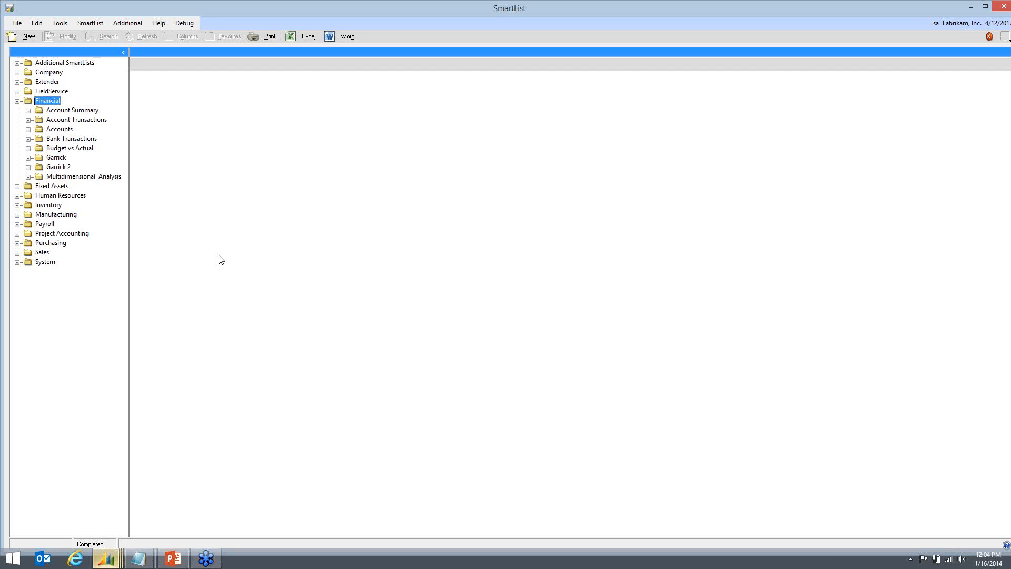
{"action": "left_click", "coordinate": [85, 150]}
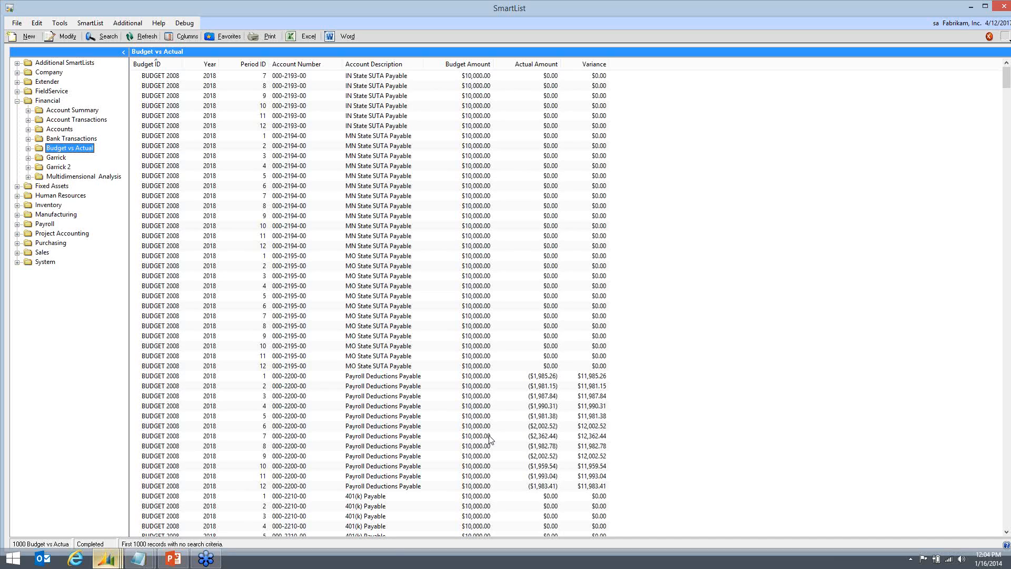
{"action": "mouse_move", "coordinate": [108, 559]}
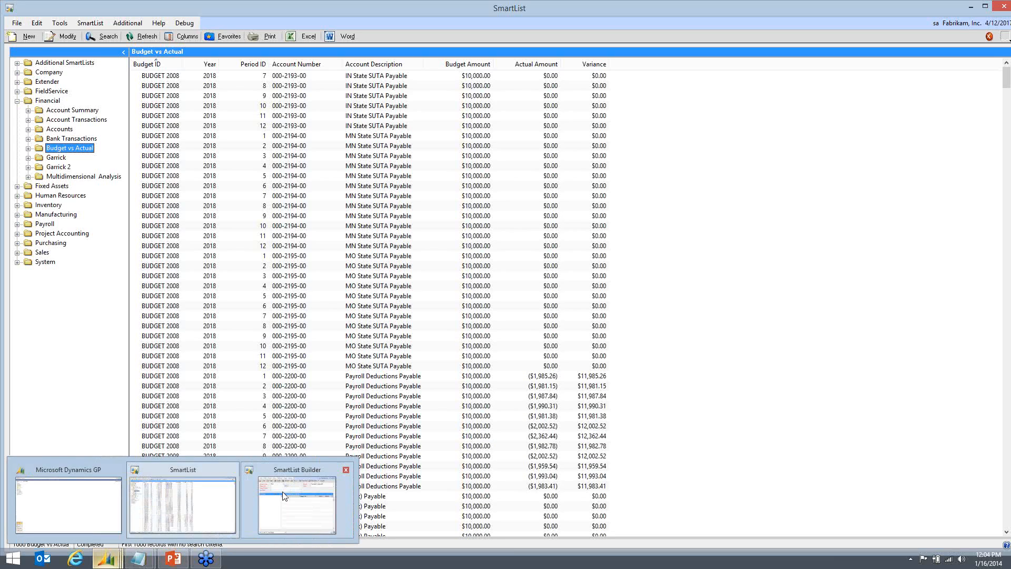
{"action": "left_click", "coordinate": [285, 496]}
{"action": "left_click", "coordinate": [425, 162]}
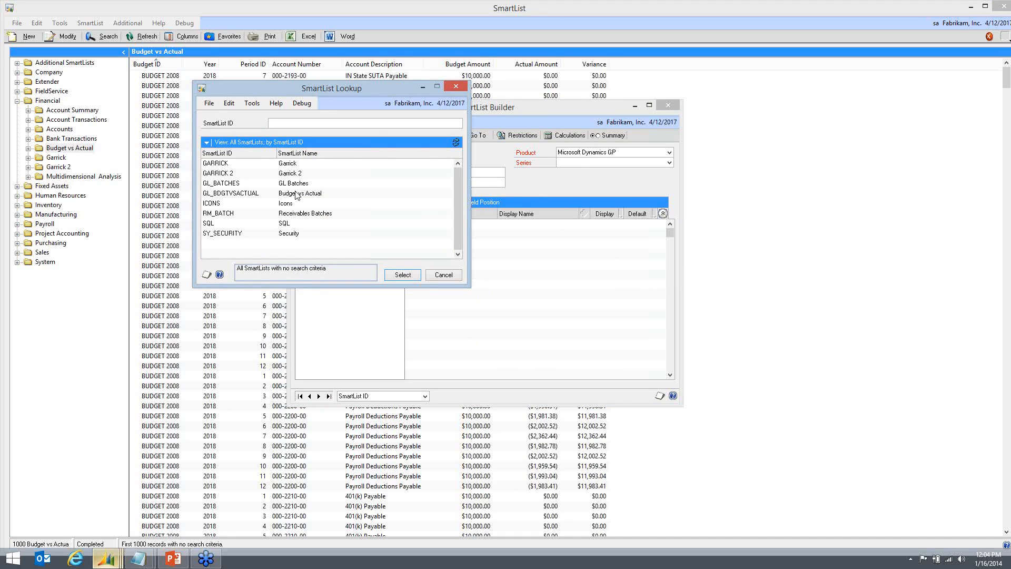
{"action": "double_click", "coordinate": [296, 194]}
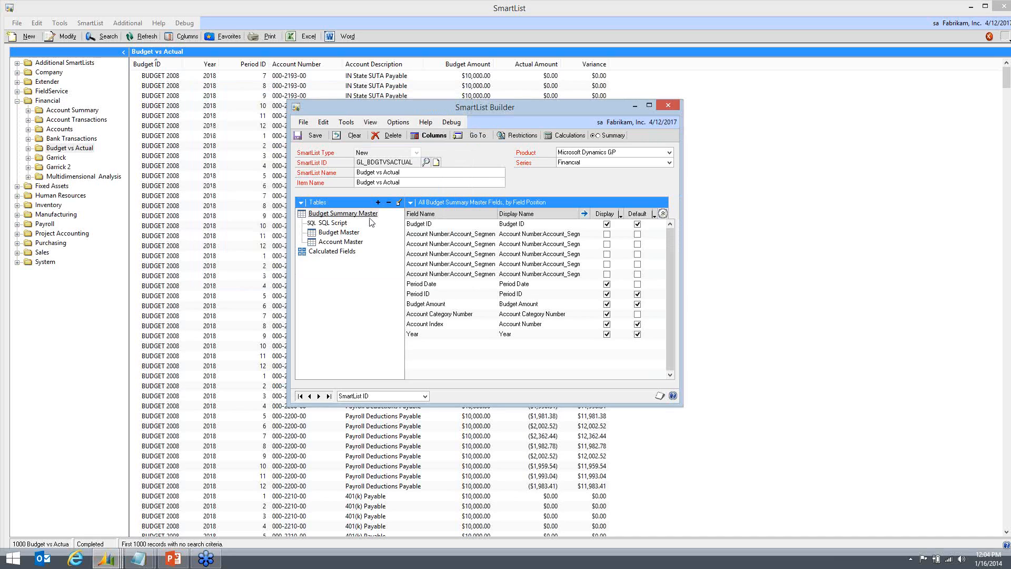
Review the SQL Script fields, calculated fields and Go To settings of the Budget vs Actual SmartList
{"action": "left_click", "coordinate": [344, 226]}
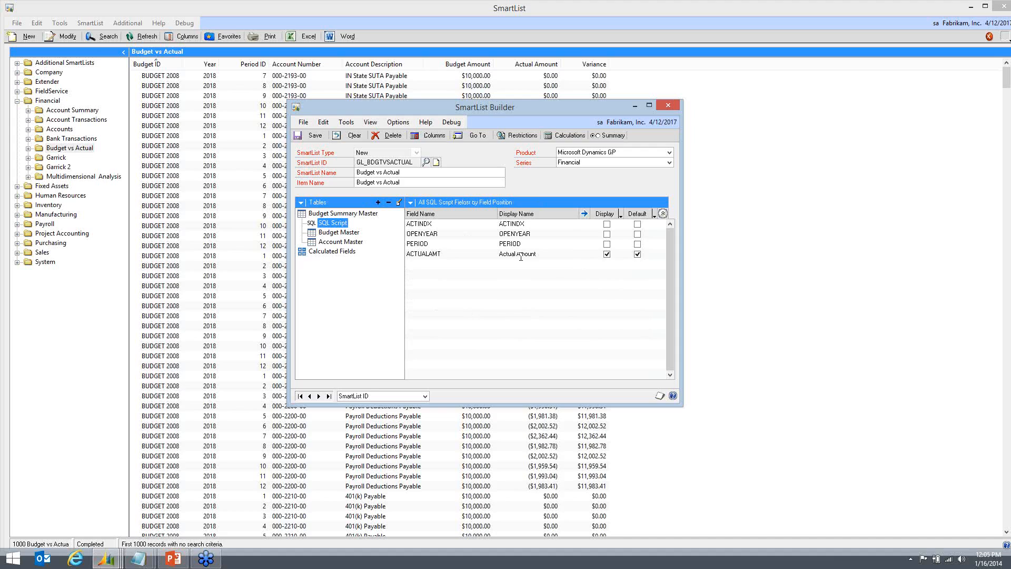
{"action": "left_click", "coordinate": [343, 252]}
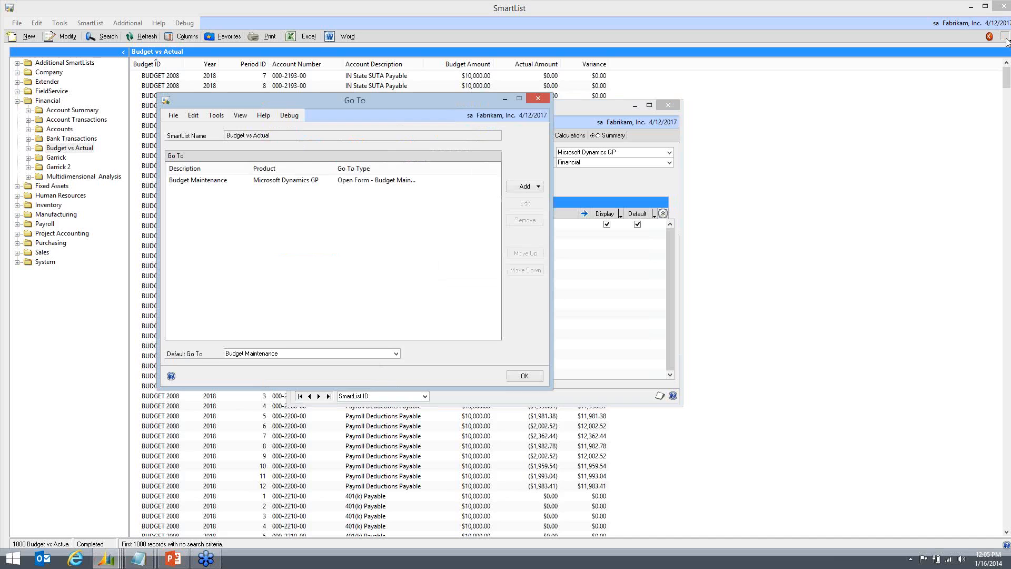
{"action": "left_click", "coordinate": [537, 100]}
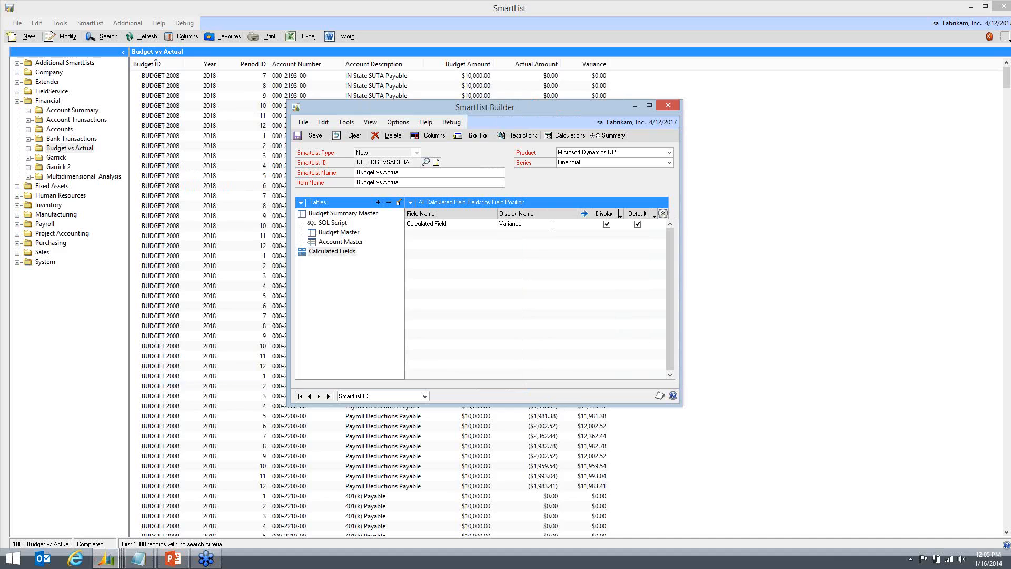
Try the Multicompany SmartList option in the Budget vs Actual summary options and cancel the change
{"action": "left_click", "coordinate": [613, 136]}
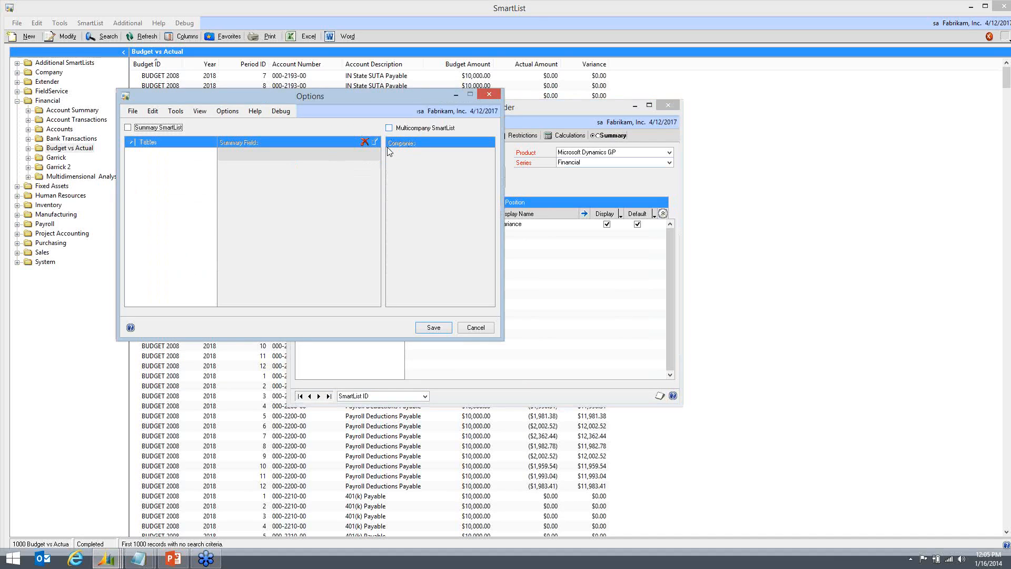
{"action": "left_click", "coordinate": [389, 128]}
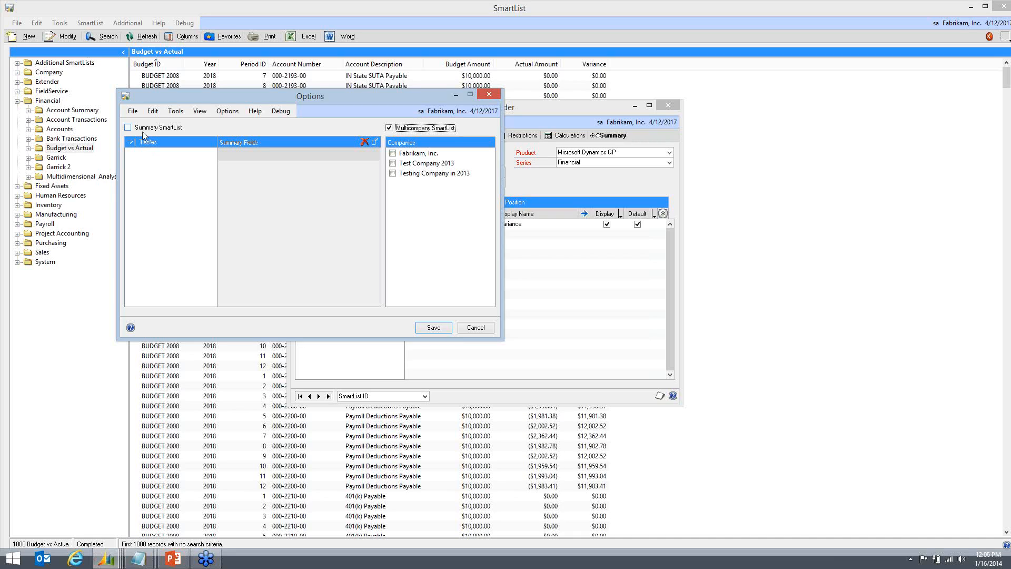
{"action": "left_click", "coordinate": [476, 328]}
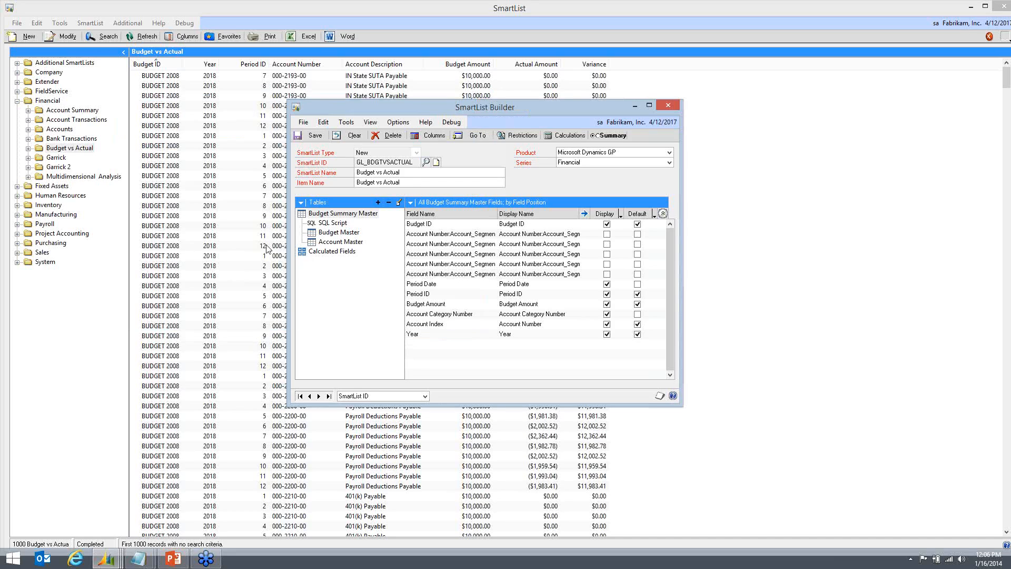
Clear the loaded definition and start a new SmartList with ID GL_BATCH, name Account Transaction Batches and series Financial
{"action": "left_click", "coordinate": [351, 136]}
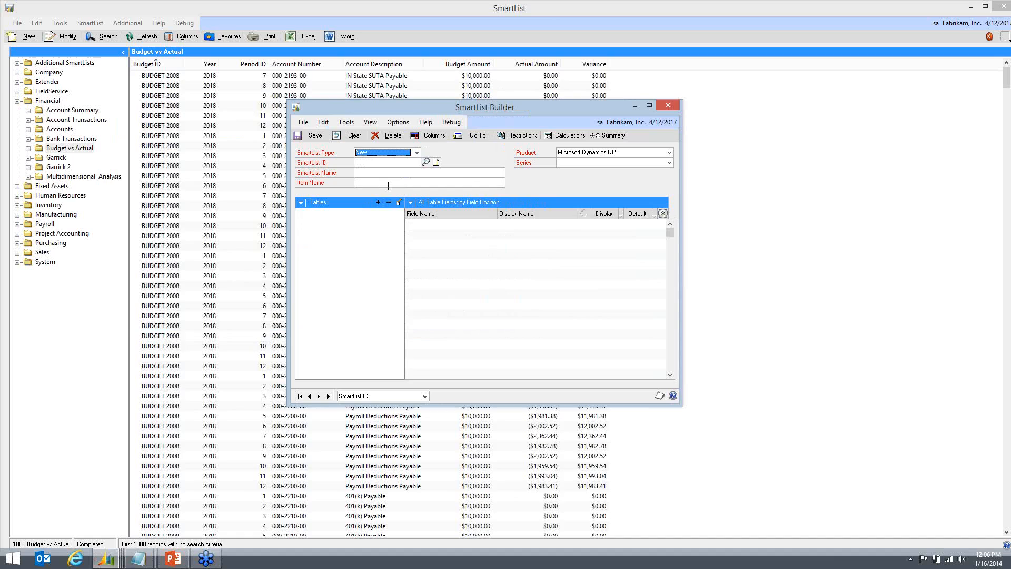
{"action": "left_click", "coordinate": [392, 164]}
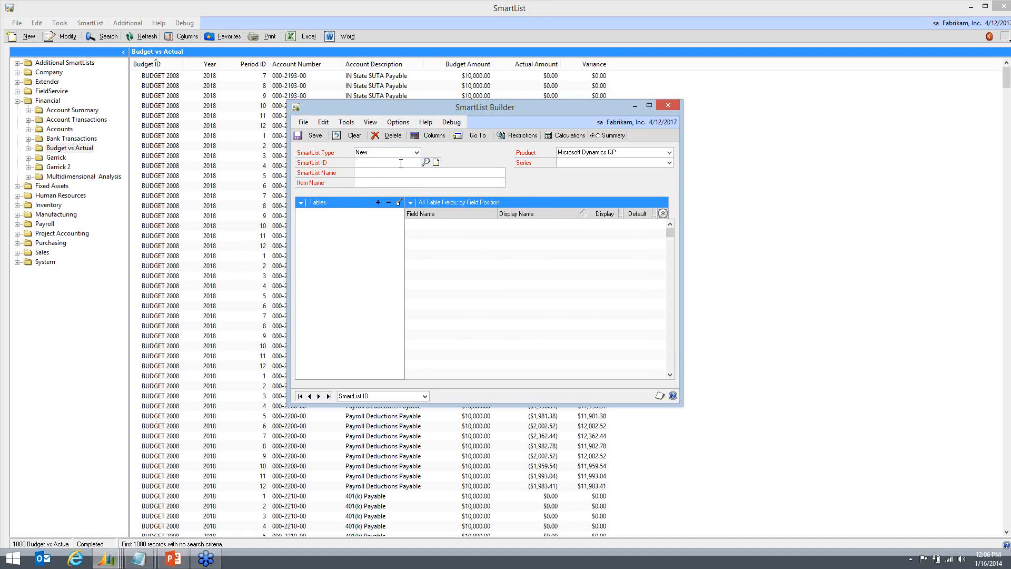
{"action": "type", "text": "GL"}
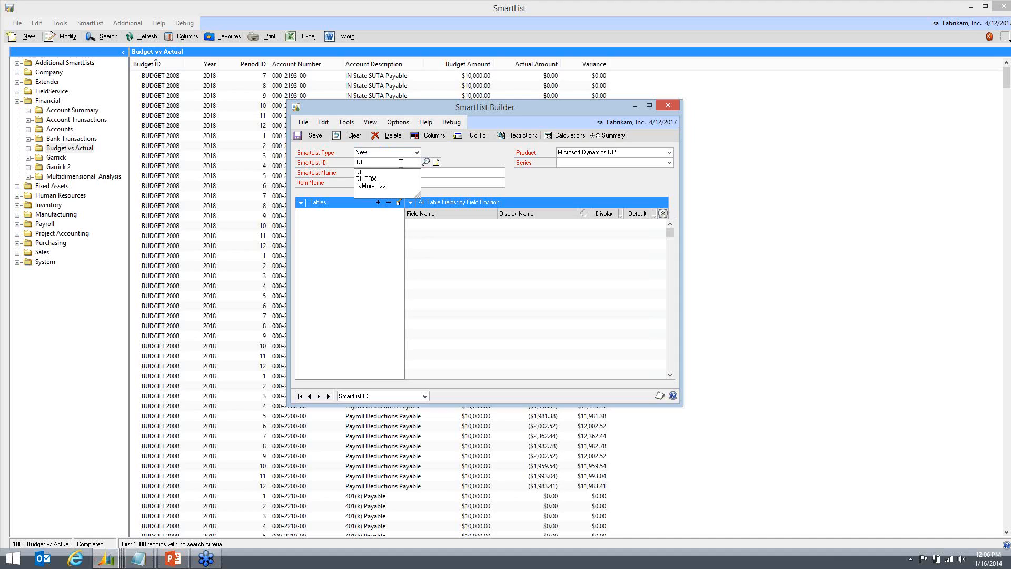
{"action": "type", "text": "_BATCH"}
{"action": "key", "text": "Tab"}
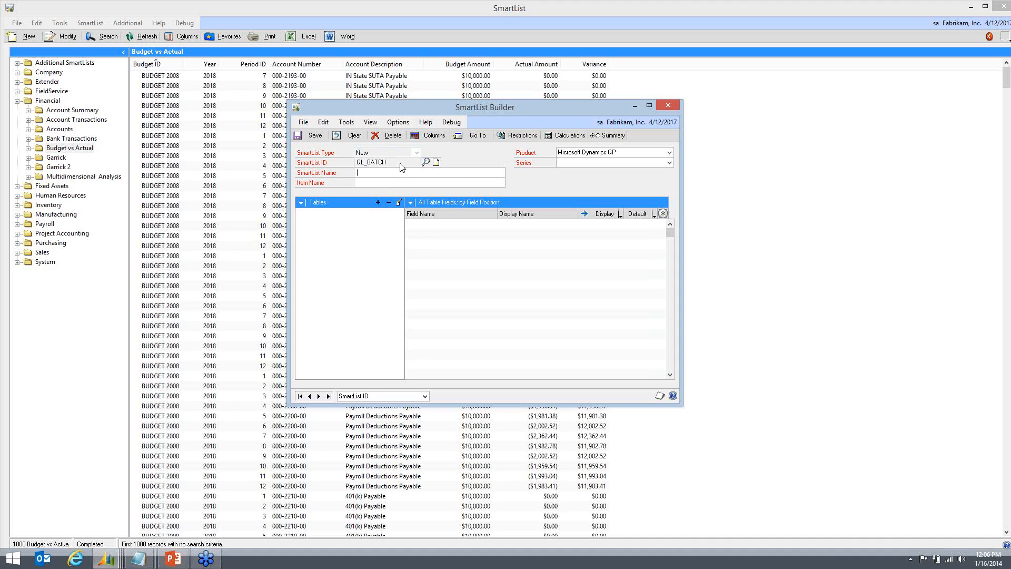
{"action": "type", "text": "Account Transaction Batches"}
{"action": "key", "text": "Tab"}
{"action": "left_click", "coordinate": [602, 162]}
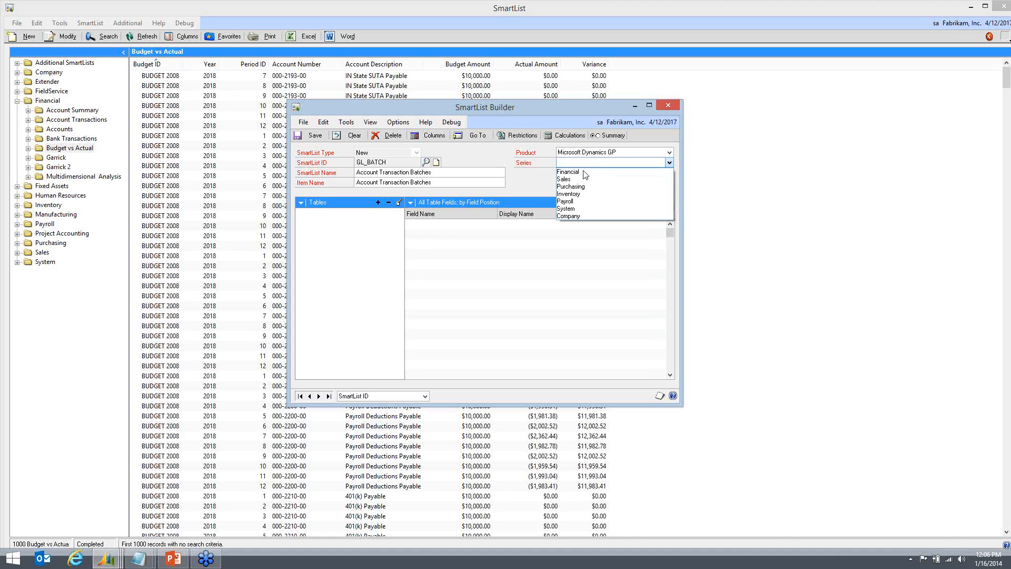
{"action": "left_click", "coordinate": [583, 173]}
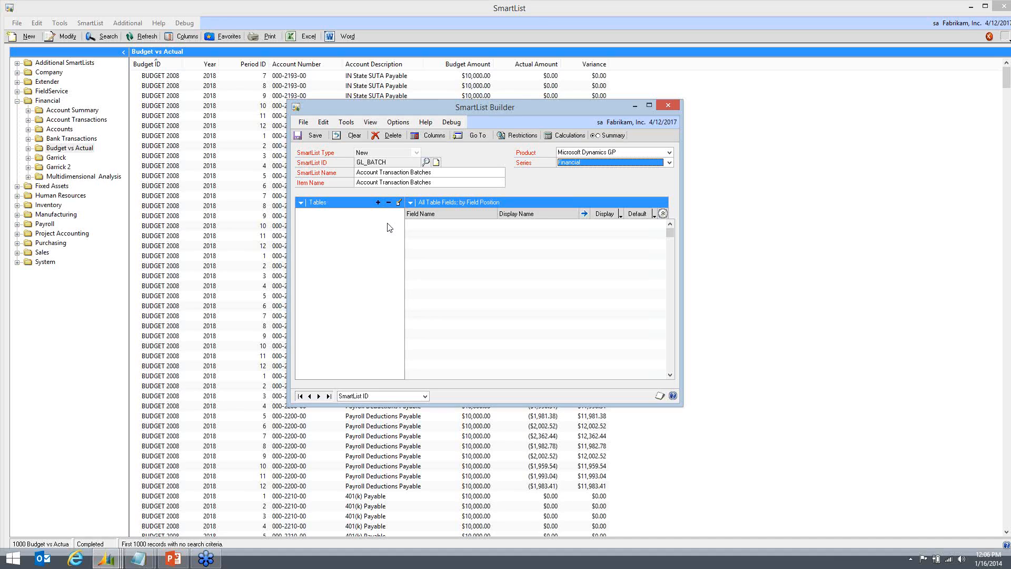
Start adding a Microsoft Dynamics GP table, set its series to Company and look through the available tables
{"action": "left_click", "coordinate": [378, 202]}
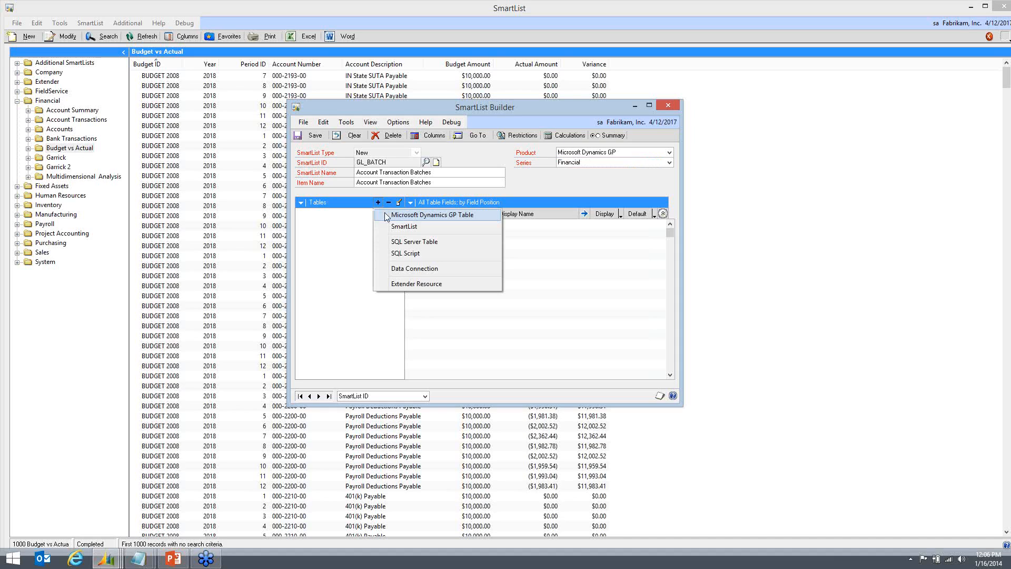
{"action": "left_click", "coordinate": [458, 214]}
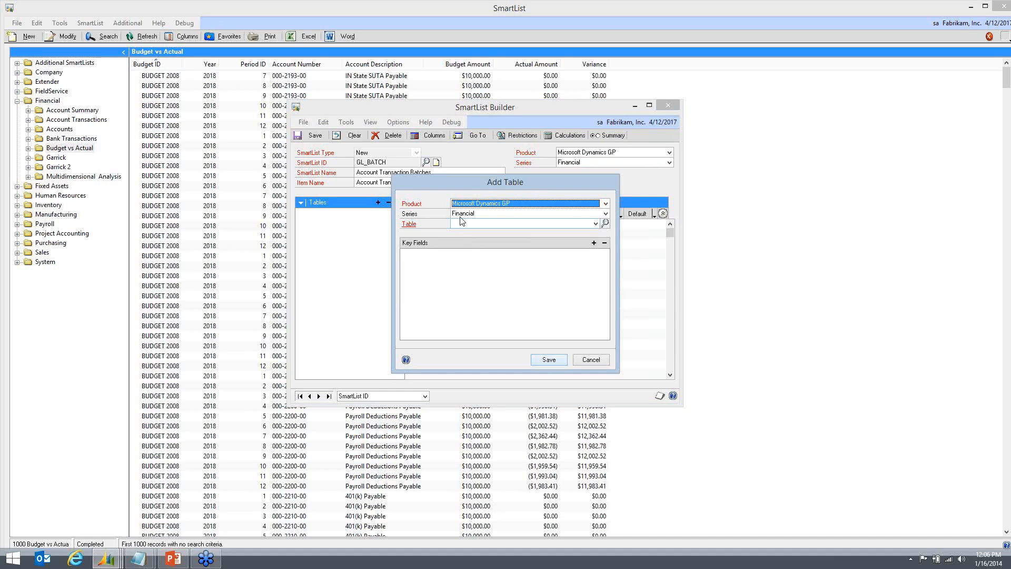
{"action": "left_click", "coordinate": [462, 213]}
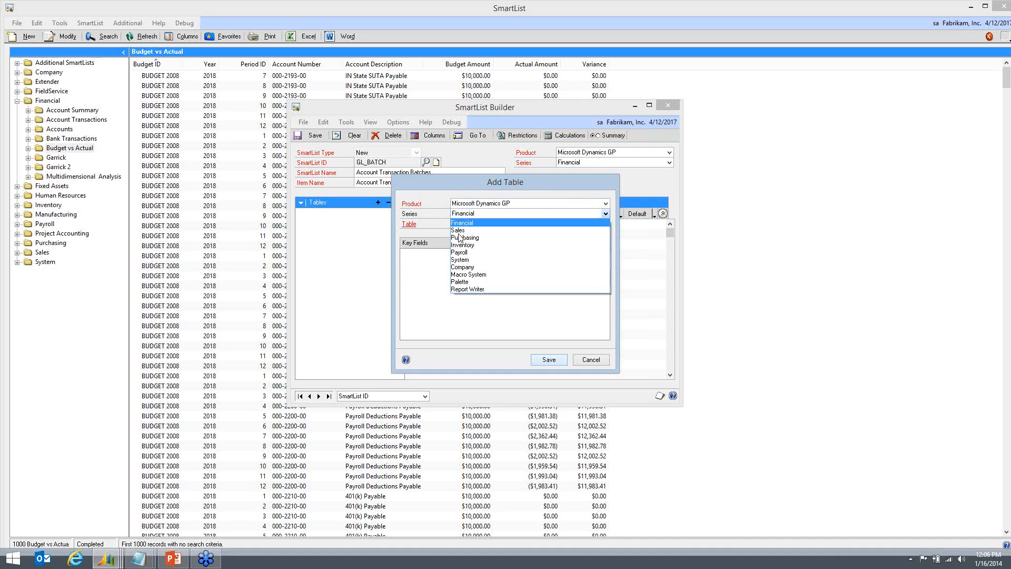
{"action": "left_click", "coordinate": [463, 267]}
{"action": "left_click", "coordinate": [595, 224]}
{"action": "scroll", "coordinate": [585, 311], "scroll_direction": "down", "scroll_amount": 5}
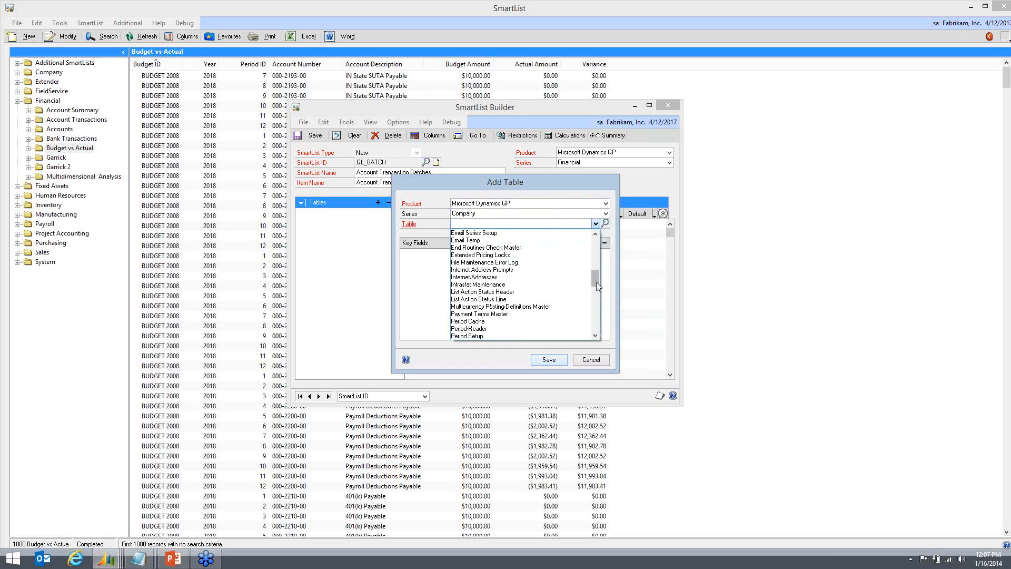
{"action": "scroll", "coordinate": [596, 286], "scroll_direction": "down", "scroll_amount": 3}
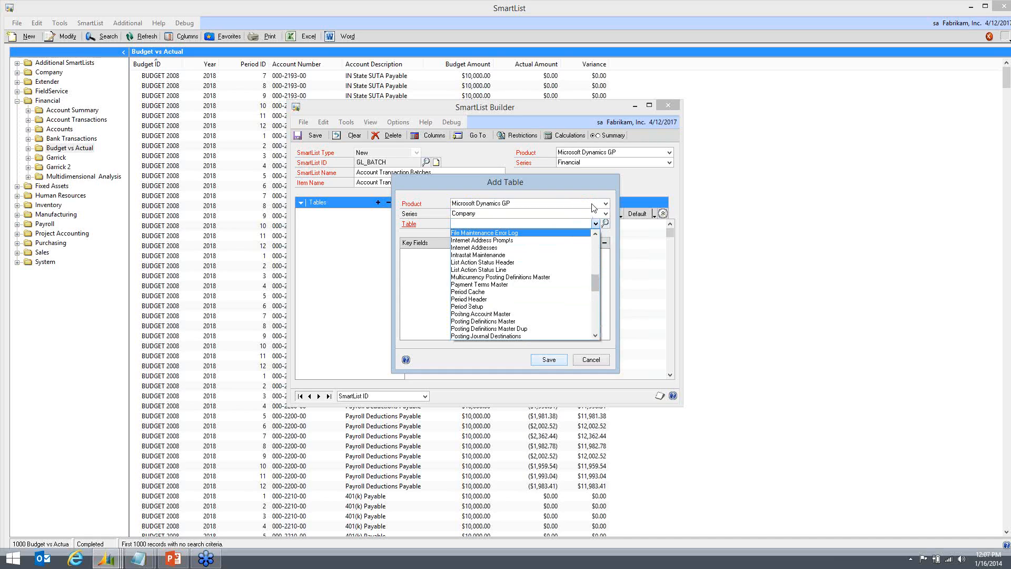
Browse the products available for the new table and keep Microsoft Dynamics GP selected
{"action": "left_click", "coordinate": [593, 207]}
{"action": "left_click", "coordinate": [593, 205]}
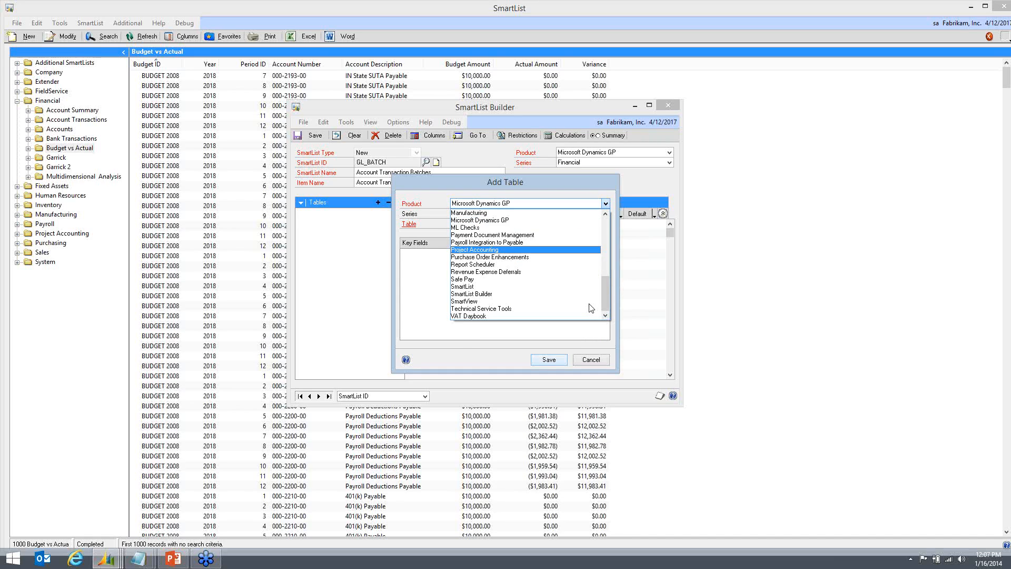
{"action": "scroll", "coordinate": [611, 287], "scroll_direction": "up", "scroll_amount": 2}
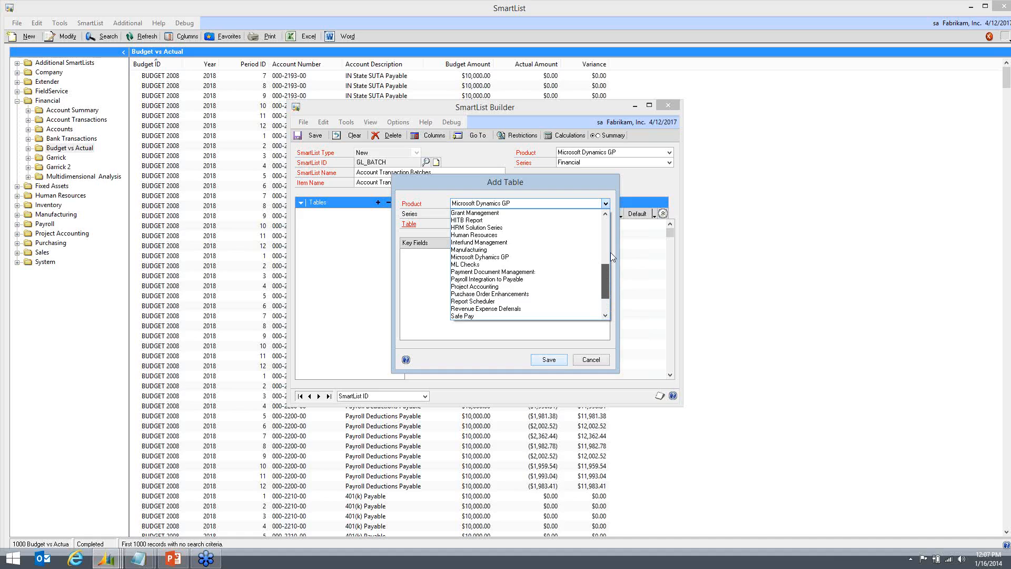
{"action": "scroll", "coordinate": [611, 257], "scroll_direction": "up", "scroll_amount": 5}
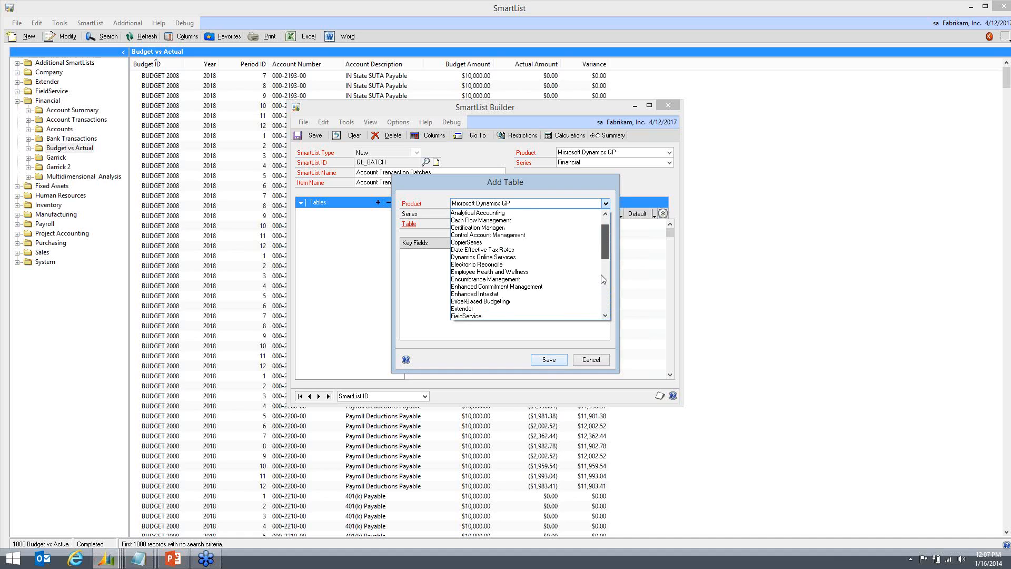
{"action": "scroll", "coordinate": [501, 230], "scroll_direction": "down", "scroll_amount": 4}
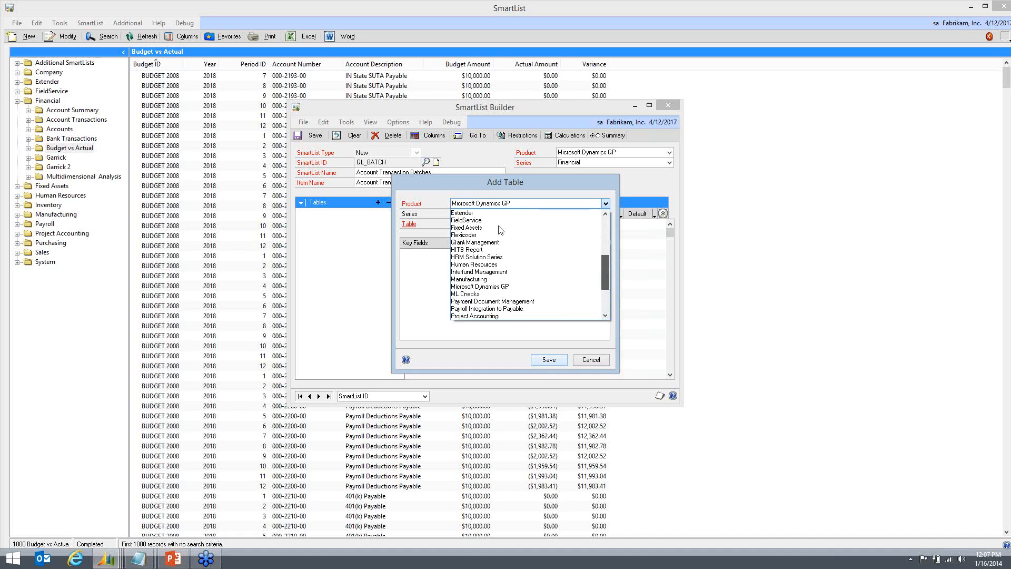
{"action": "left_click", "coordinate": [480, 286]}
Choose the Posting Definitions Master table and save it to the Account Transaction Batches SmartList
{"action": "left_click", "coordinate": [595, 223]}
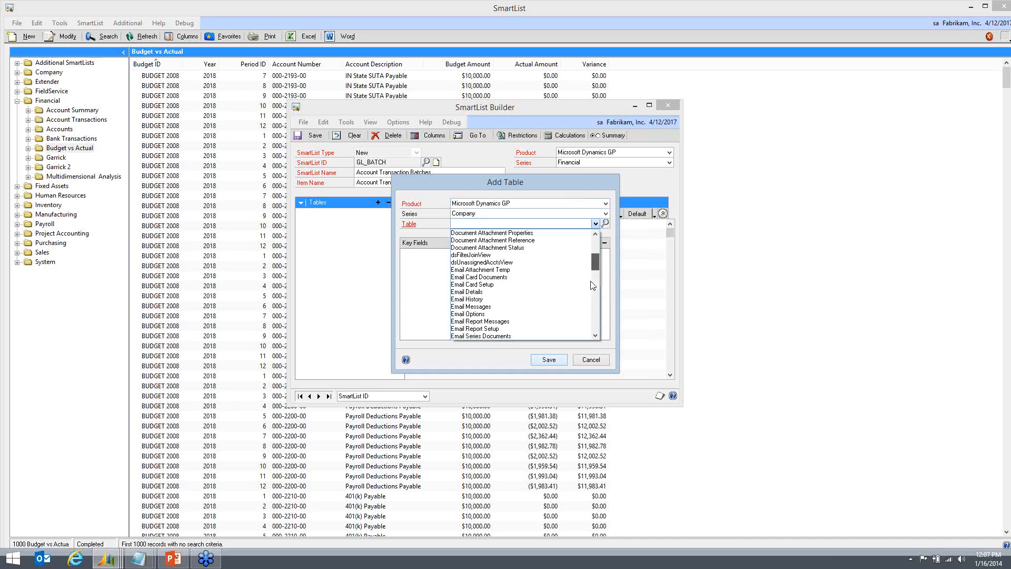
{"action": "scroll", "coordinate": [593, 285], "scroll_direction": "down", "scroll_amount": 10}
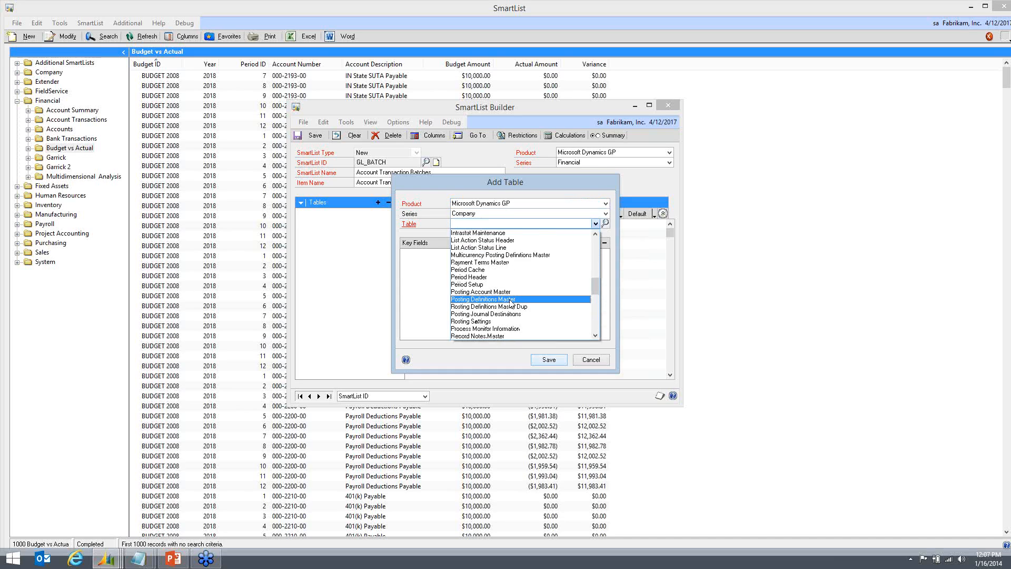
{"action": "left_click", "coordinate": [474, 282]}
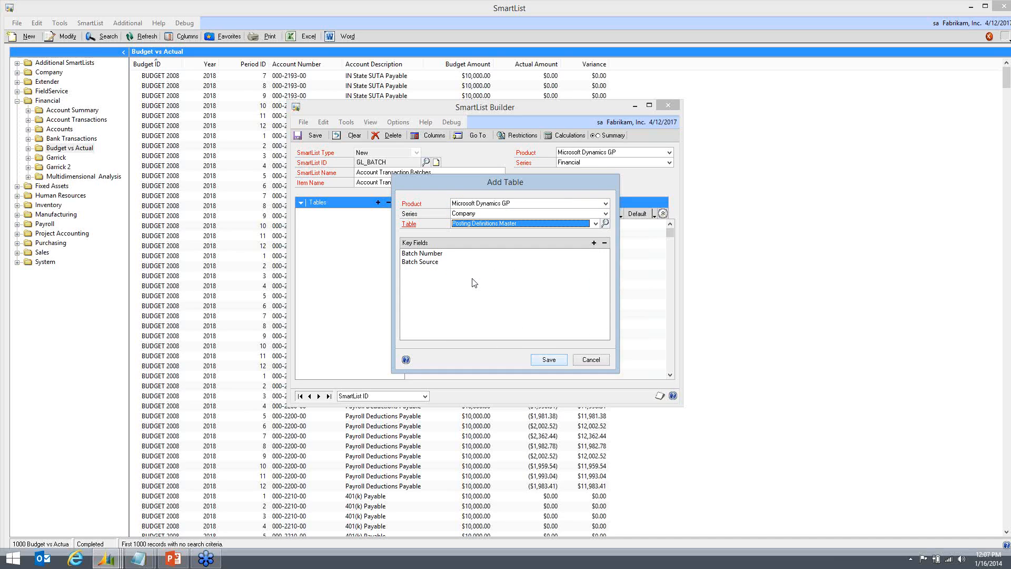
{"action": "left_click", "coordinate": [549, 359]}
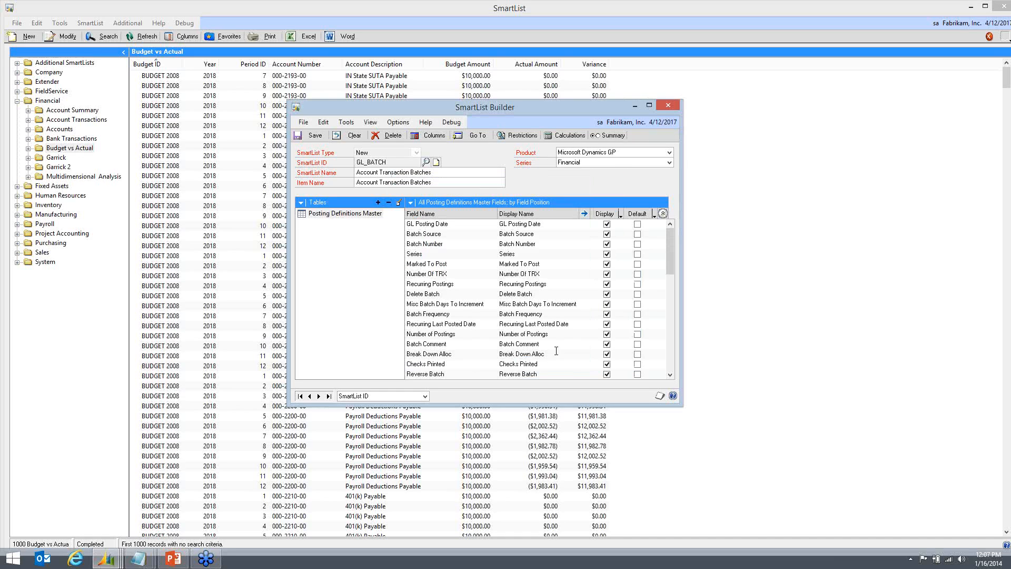
Sort the Posting Definitions Master fields by field name and mark Batch Number, Batch Comment, Checkbook ID and Batch Total as default columns
{"action": "left_click", "coordinate": [421, 204]}
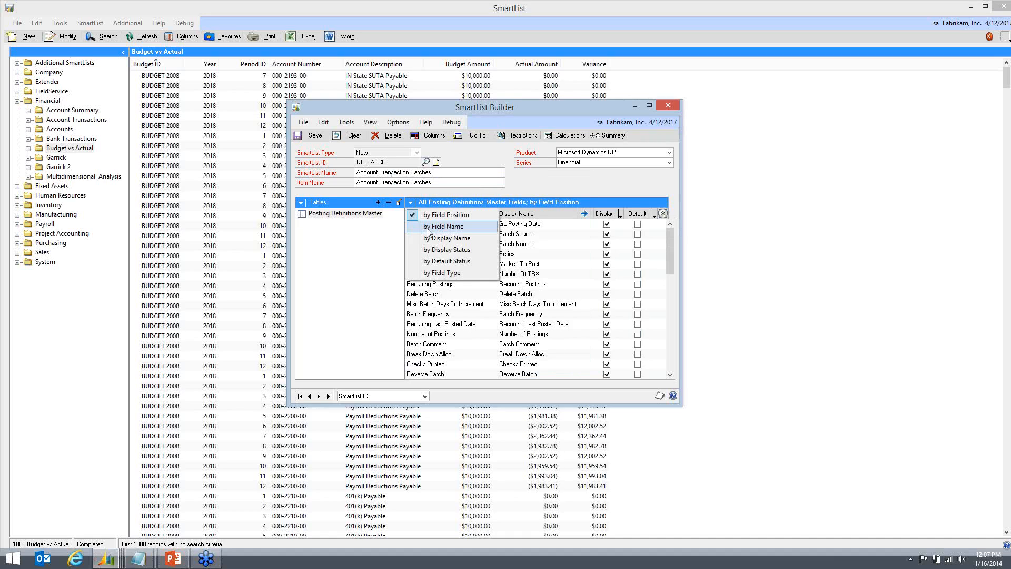
{"action": "left_click", "coordinate": [428, 228]}
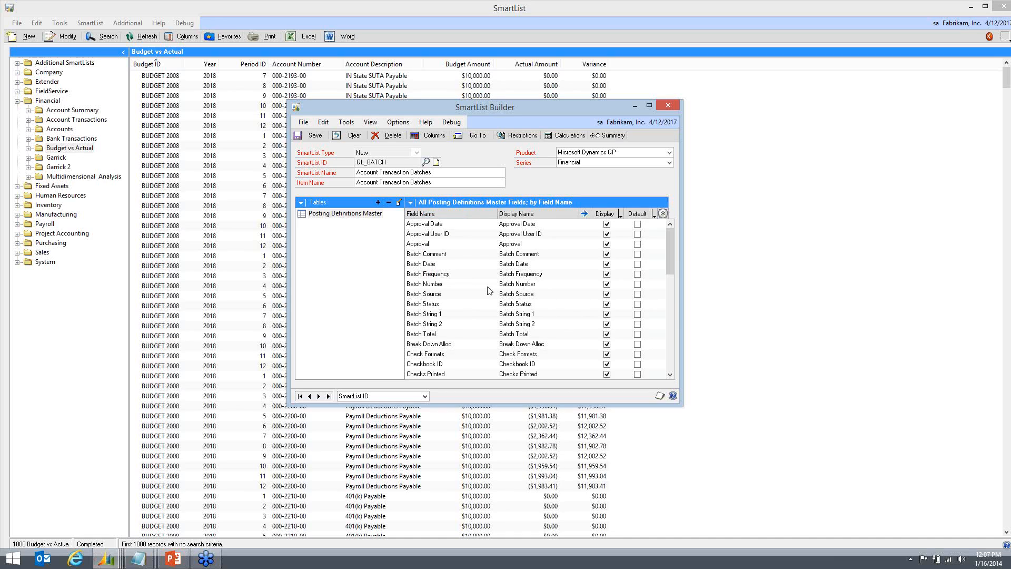
{"action": "left_click", "coordinate": [638, 285]}
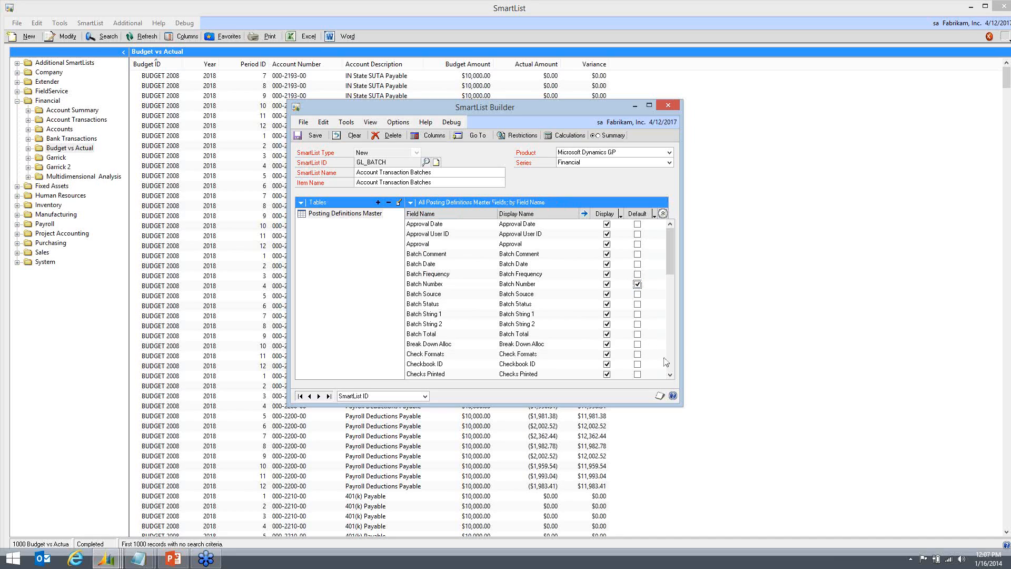
{"action": "left_click", "coordinate": [638, 254]}
{"action": "left_click", "coordinate": [638, 365]}
{"action": "left_click", "coordinate": [637, 334]}
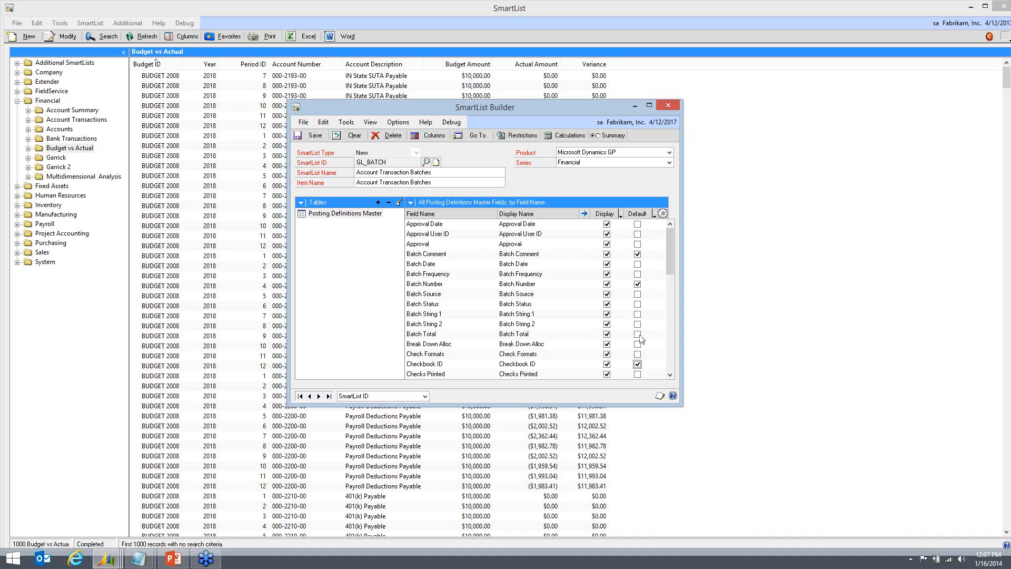
Mark Number Of TRX and Origin as default columns and sort the field list by default status
{"action": "left_click", "coordinate": [673, 356]}
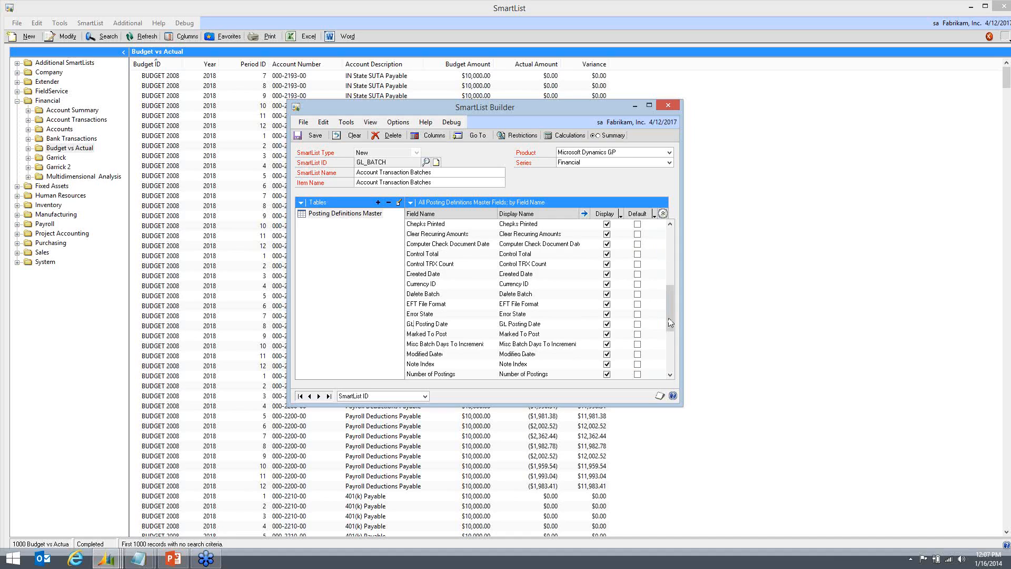
{"action": "scroll", "coordinate": [643, 375], "scroll_direction": "down", "scroll_amount": 4}
{"action": "left_click", "coordinate": [638, 274]}
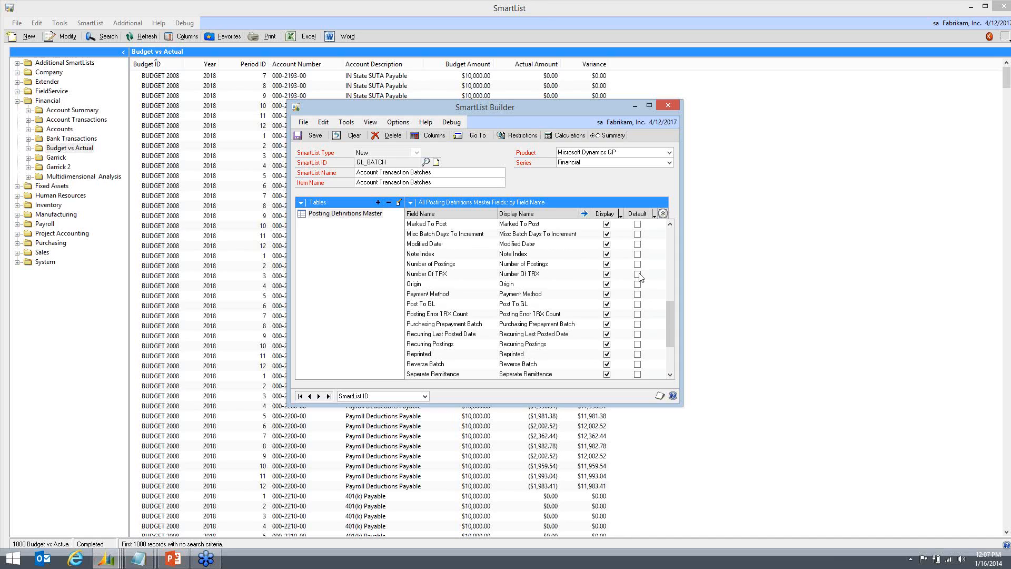
{"action": "left_click", "coordinate": [638, 284]}
{"action": "scroll", "coordinate": [671, 352], "scroll_direction": "down", "scroll_amount": 3}
{"action": "left_click_drag", "start_coordinate": [675, 352], "coordinate": [676, 244]}
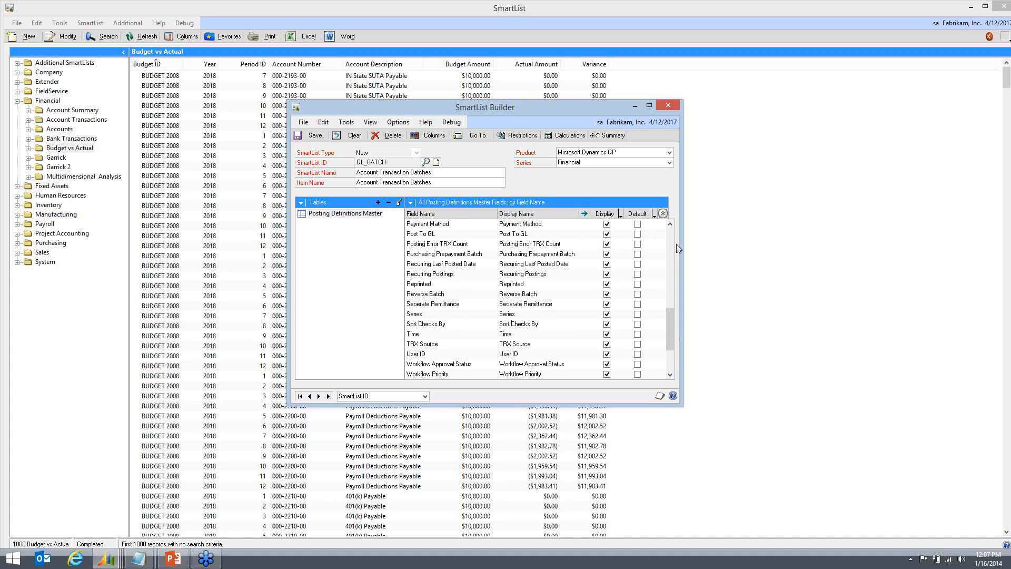
{"action": "left_click", "coordinate": [410, 202]}
{"action": "left_click", "coordinate": [437, 268]}
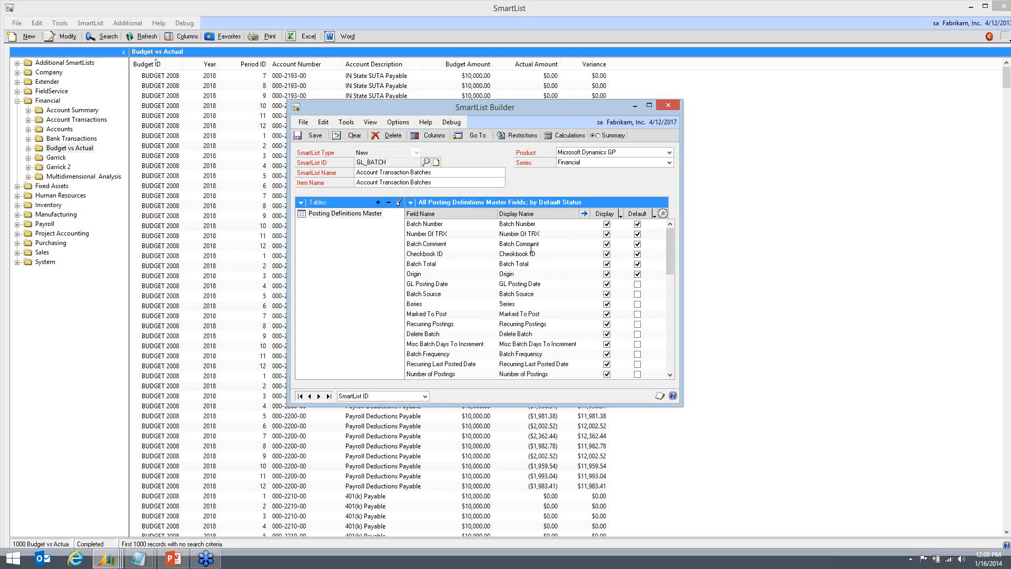
Change the display name of Batch Number to Batch ID and of Number Of TRX to Journal Entries
{"action": "key", "text": "Tab"}
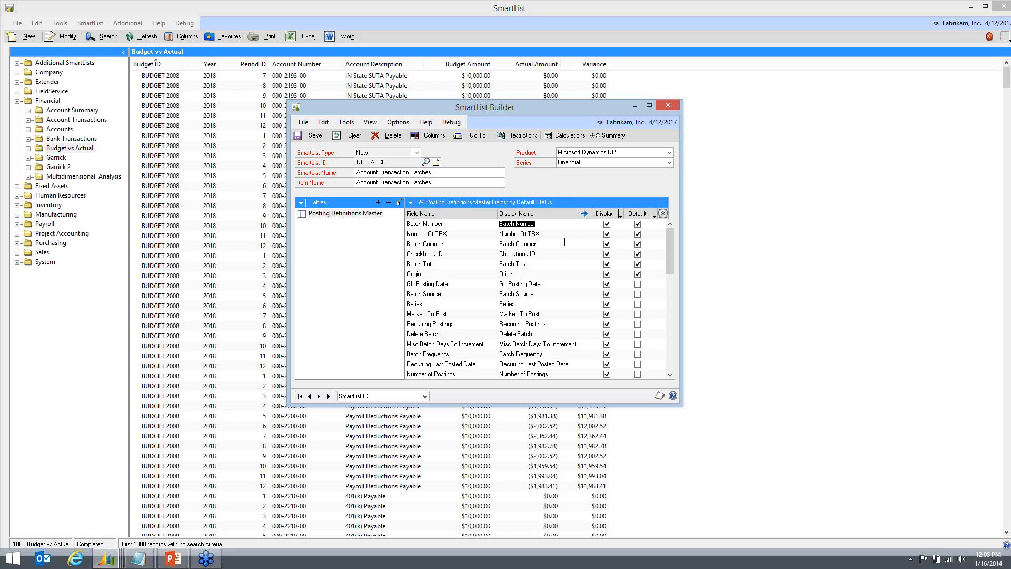
{"action": "type", "text": "Batch"}
{"action": "left_click", "coordinate": [567, 232]}
{"action": "type", "text": "Journal Entries"}
Define the Origin field's list values as 1 General Entry, 2 Clearing Entry and 3 Budget Transaction, and save them
{"action": "left_click", "coordinate": [509, 271]}
{"action": "left_click", "coordinate": [585, 214]}
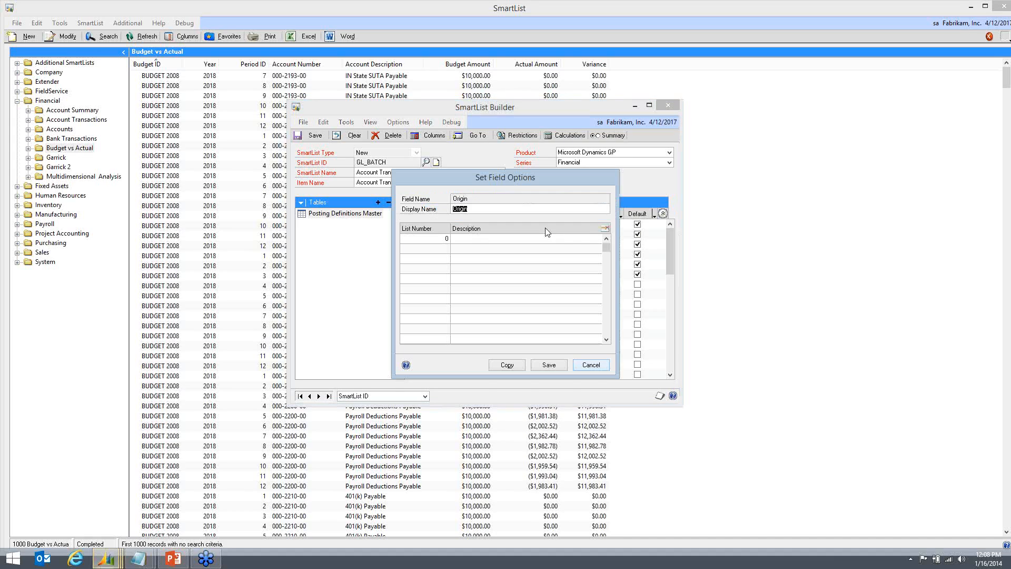
{"action": "left_click", "coordinate": [446, 238]}
{"action": "type", "text": "1"}
{"action": "type", "text": "Genar"}
{"action": "type", "text": "Entry"}
{"action": "key", "text": "Tab"}
{"action": "type", "text": "2"}
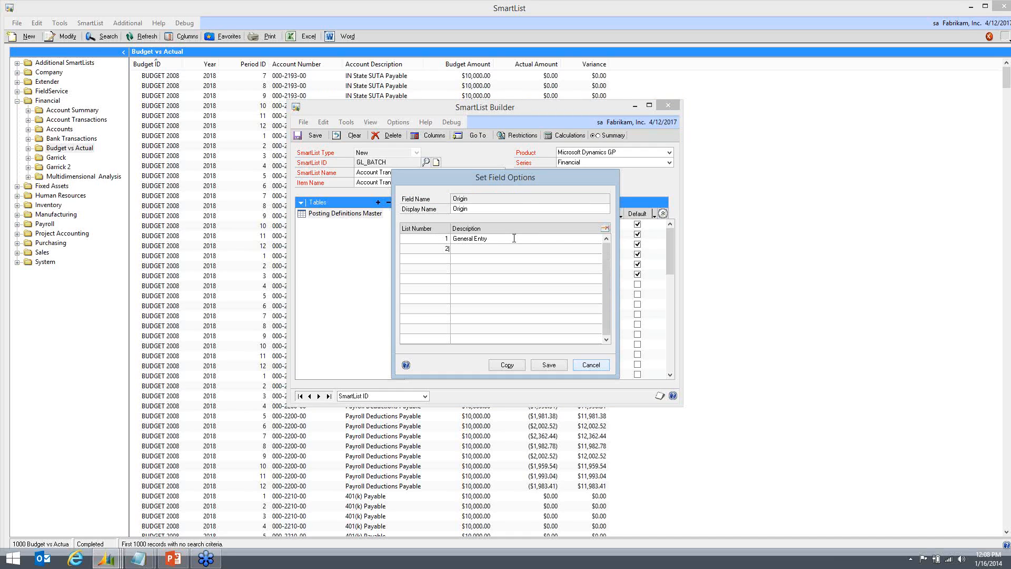
{"action": "type", "text": "Cleariing Entr3Budget Transaction"}
{"action": "left_click", "coordinate": [556, 365]}
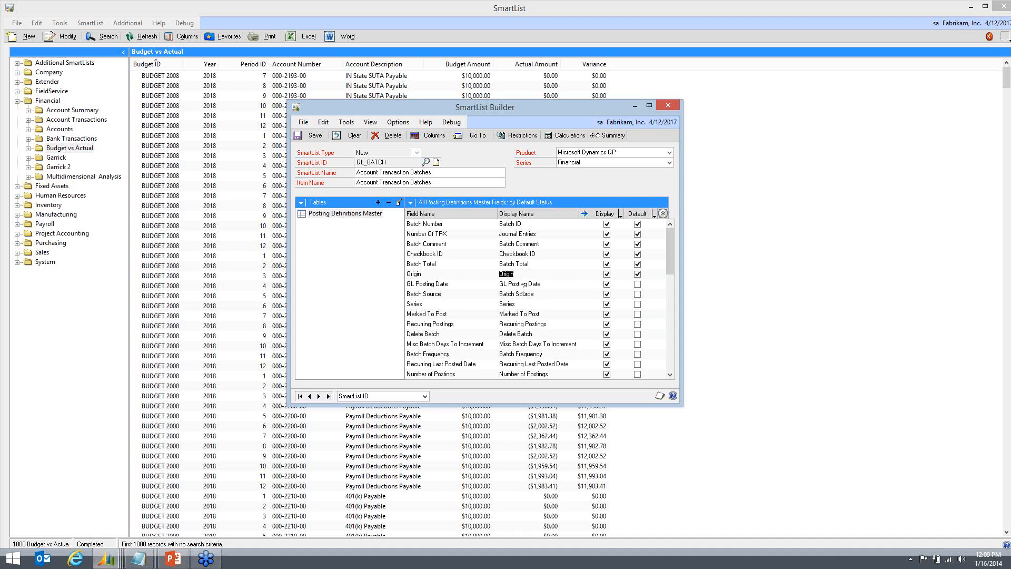
Start a new calculated field named Status with field type String
{"action": "left_click", "coordinate": [563, 136]}
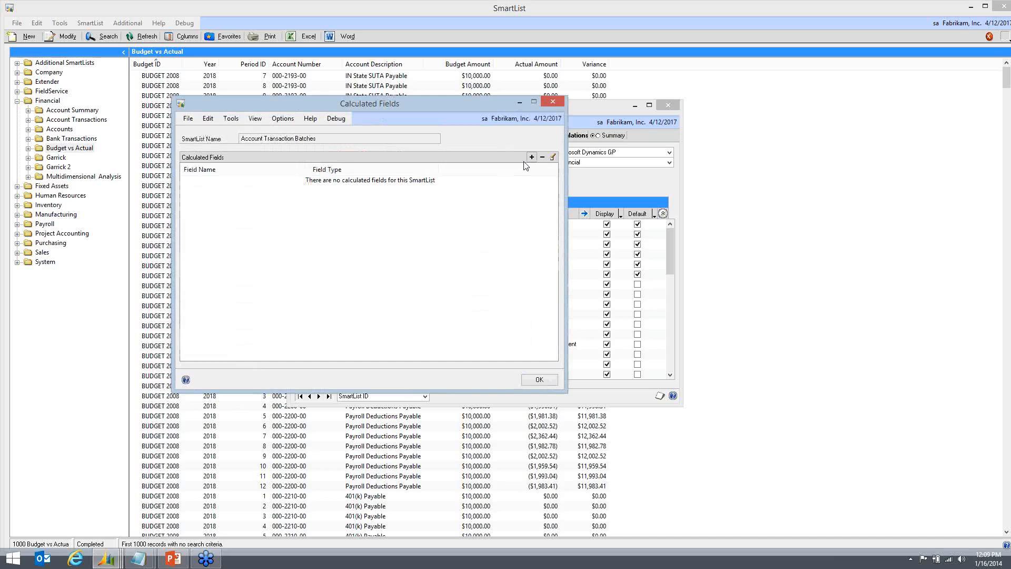
{"action": "left_click", "coordinate": [531, 157]}
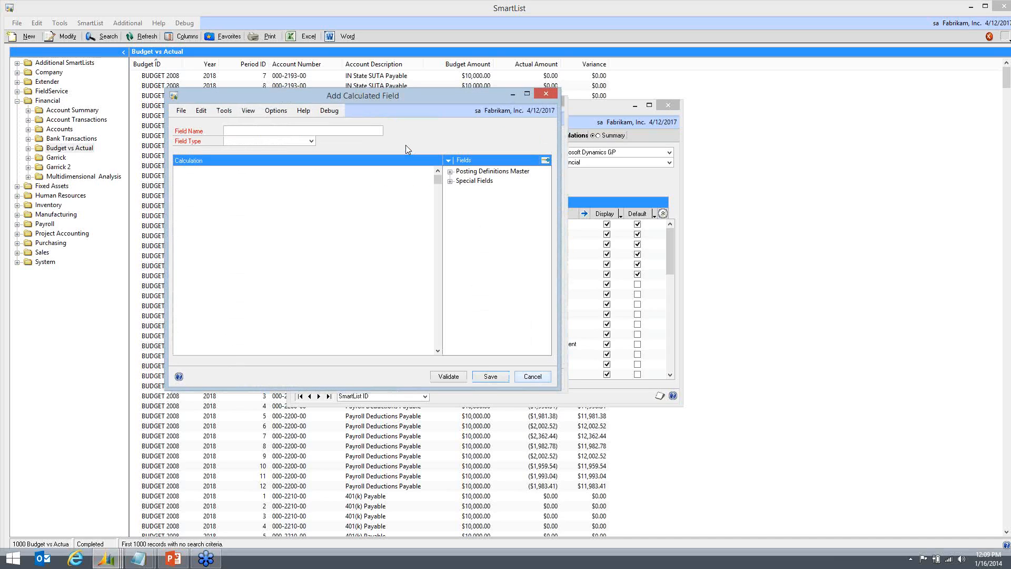
{"action": "type", "text": "Status"}
{"action": "key", "text": "Tab"}
{"action": "key", "text": "Down"}
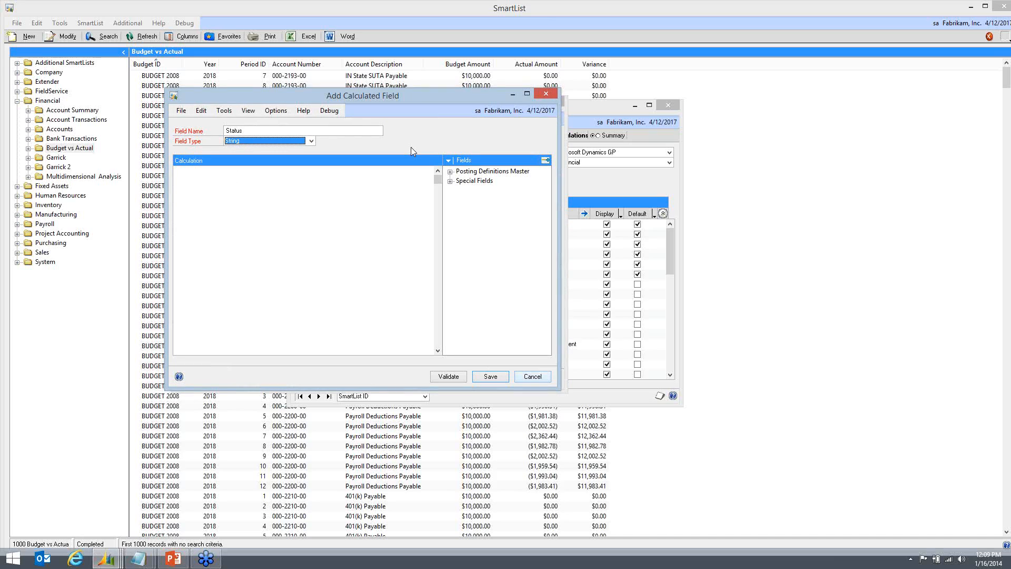
Look through the table fields and the date, mathematical and string functions available for the calculation
{"action": "left_click", "coordinate": [451, 172]}
{"action": "left_click", "coordinate": [451, 171]}
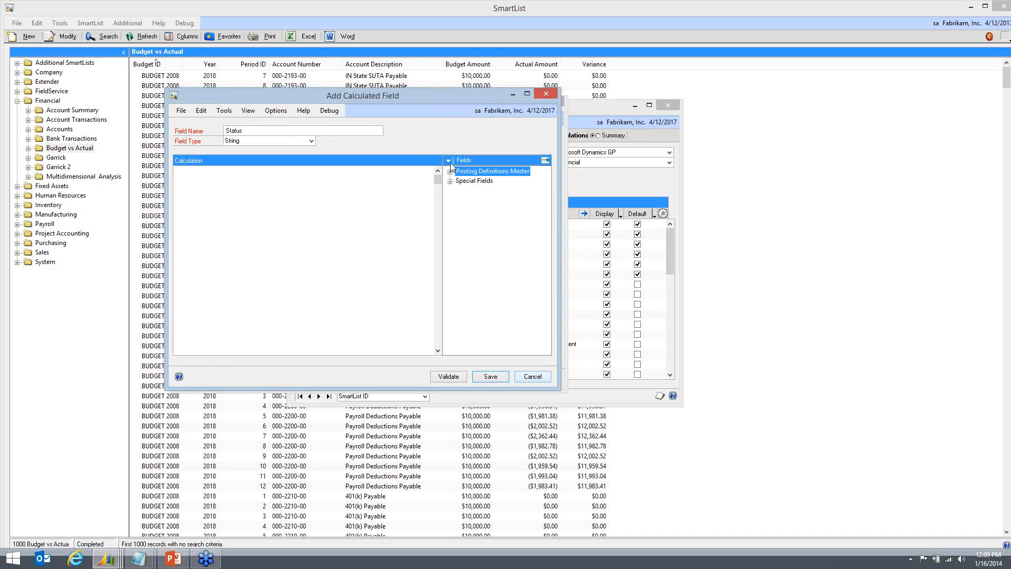
{"action": "left_click", "coordinate": [449, 161]}
{"action": "left_click", "coordinate": [458, 183]}
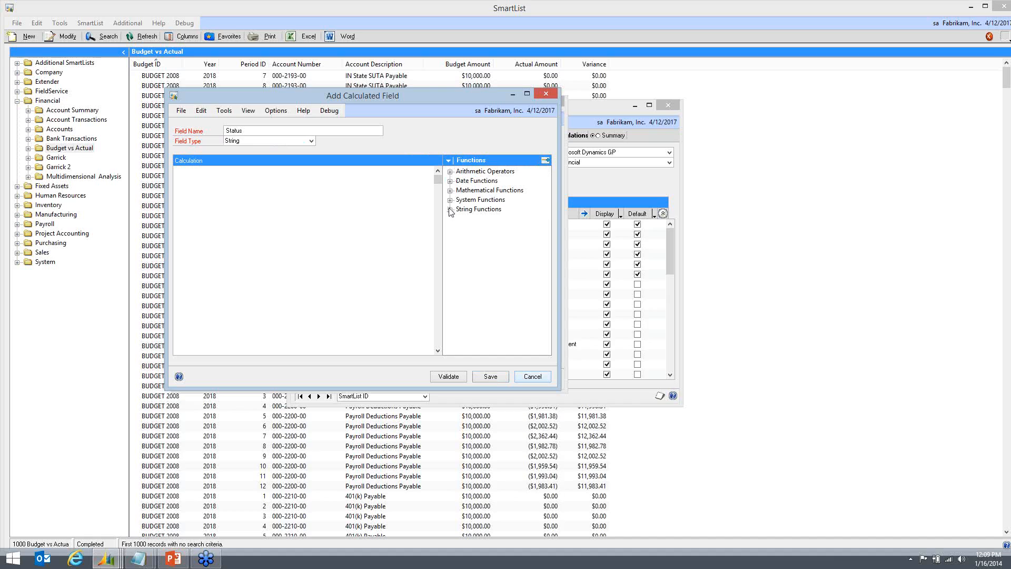
{"action": "left_click", "coordinate": [450, 181]}
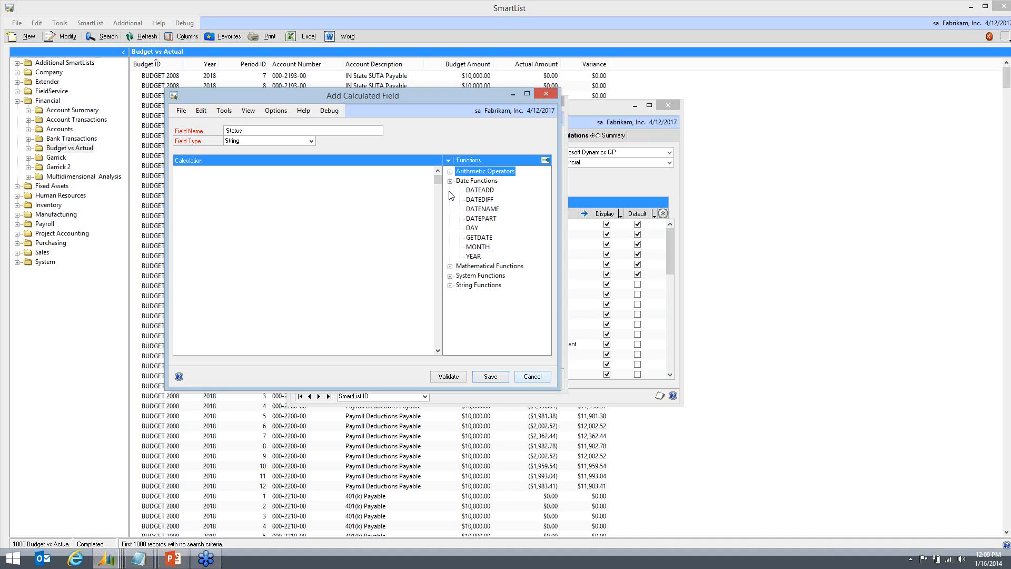
{"action": "left_click", "coordinate": [450, 182]}
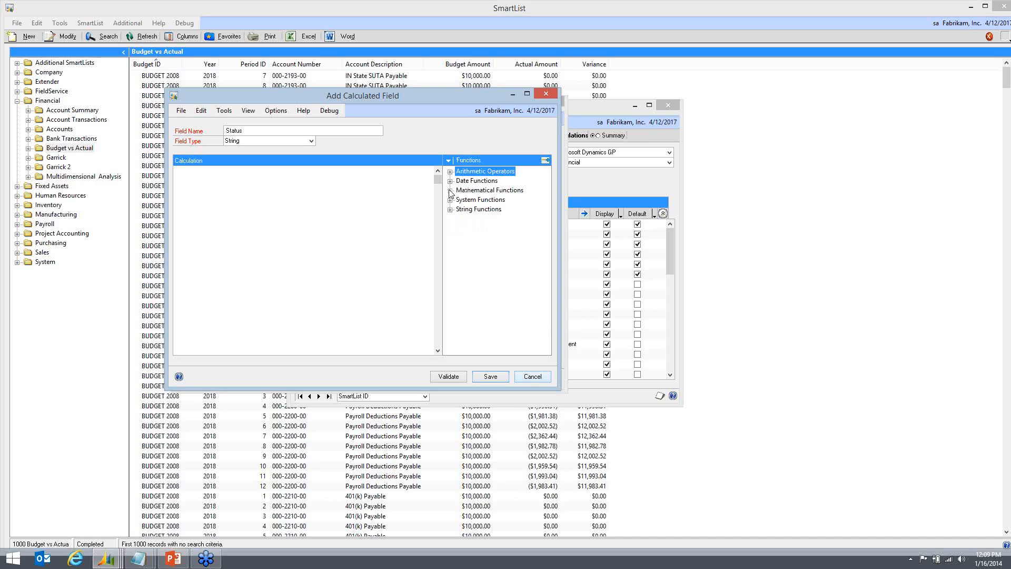
{"action": "left_click", "coordinate": [450, 191]}
{"action": "left_click", "coordinate": [450, 190]}
{"action": "left_click", "coordinate": [451, 209]}
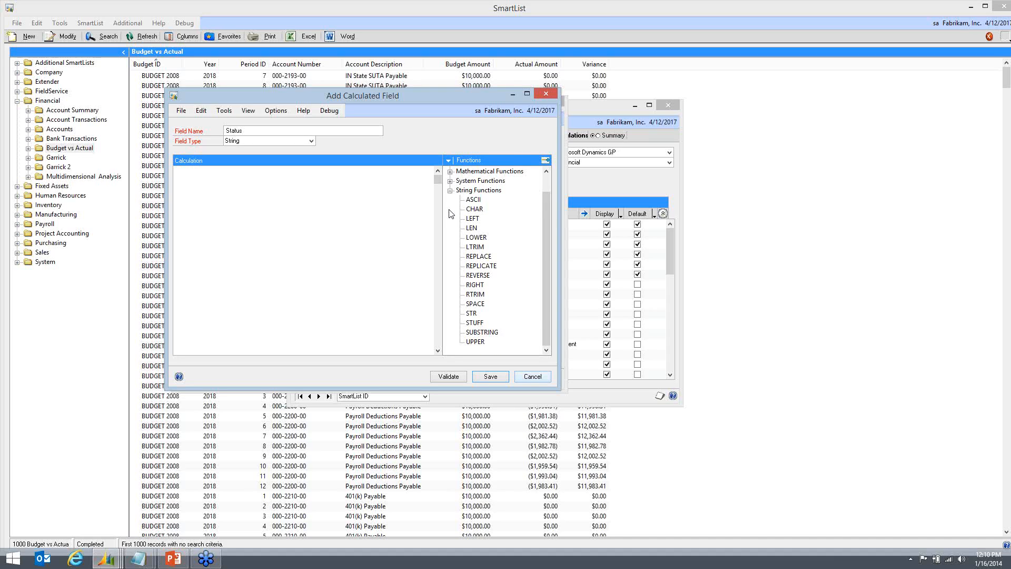
{"action": "left_click", "coordinate": [451, 190]}
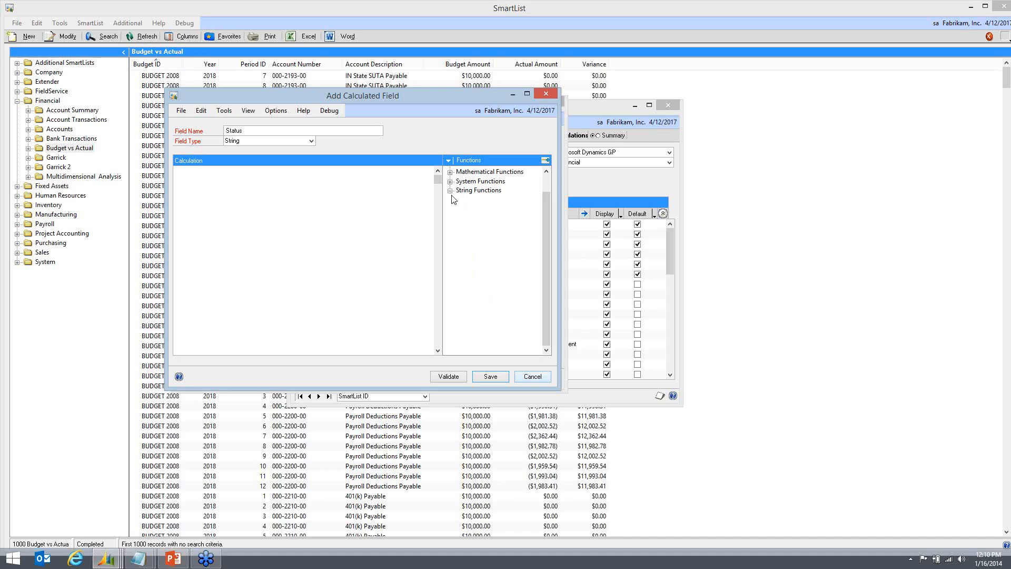
Paste the prepared case statement on Marked To Post and Batch Status into the Status calculation and widen the window to review it
{"action": "key", "text": "alt+Tab"}
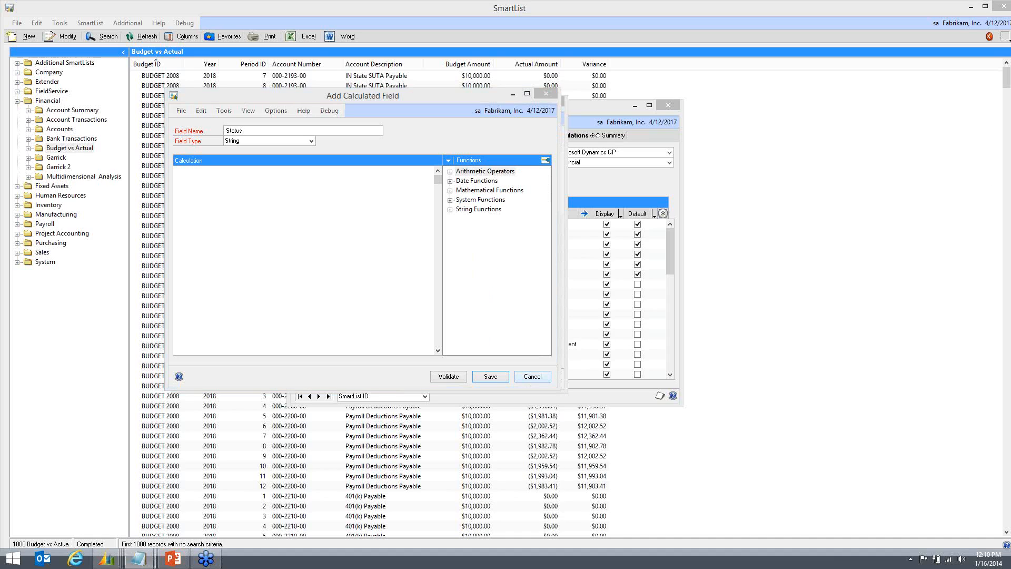
{"action": "left_click", "coordinate": [309, 236]}
{"action": "key", "text": "ctrl+v"}
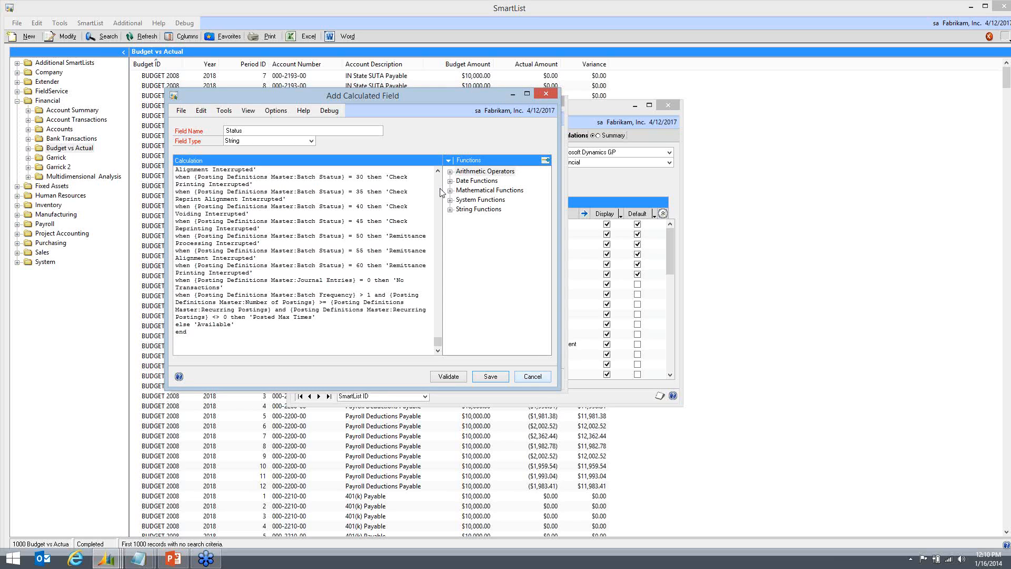
{"action": "scroll", "coordinate": [441, 191], "scroll_direction": "up", "scroll_amount": 1}
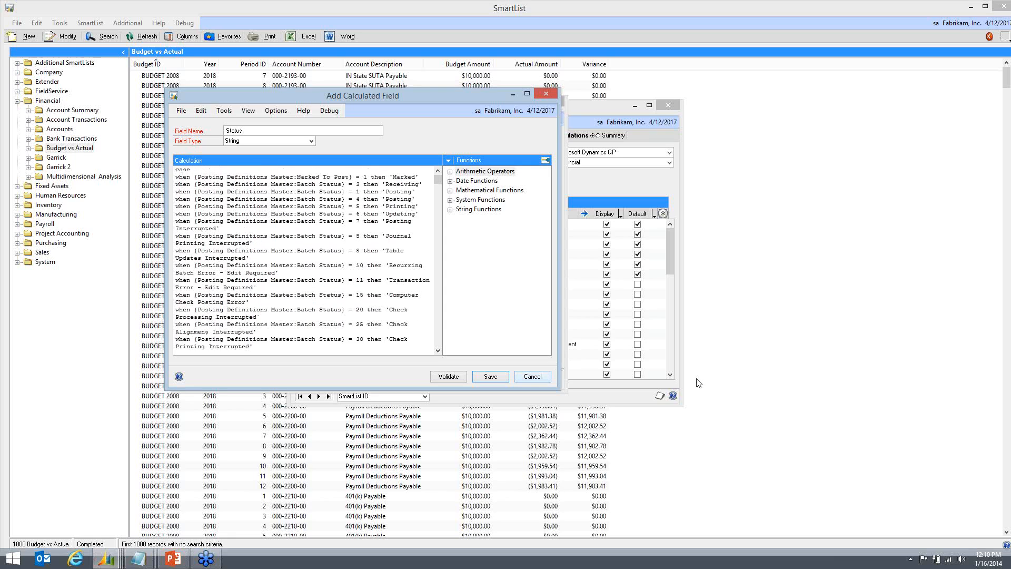
{"action": "left_click_drag", "start_coordinate": [697, 382], "coordinate": [697, 378]}
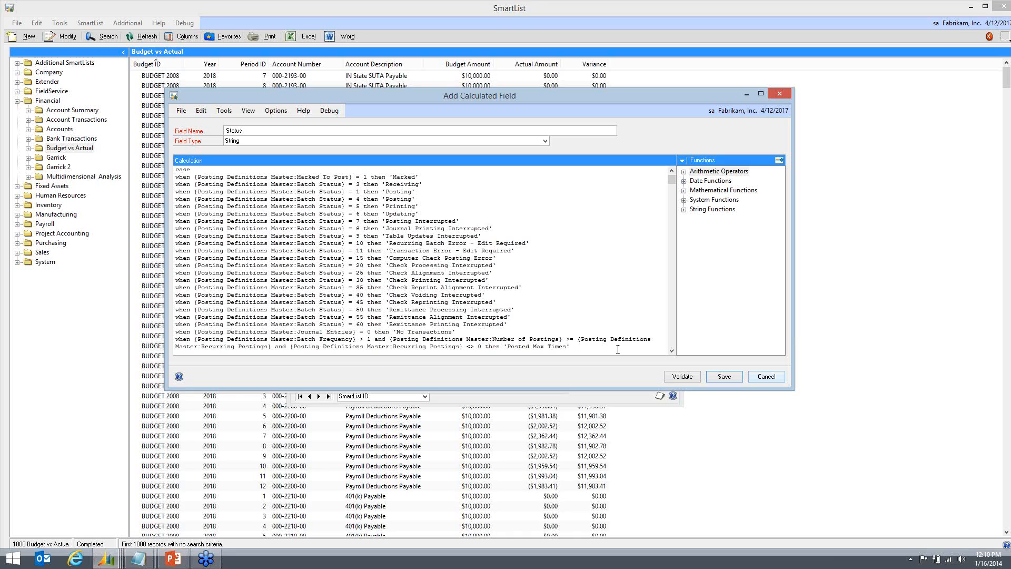
Save the Status calculated field and mark it as a default column of the SmartList
{"action": "left_click", "coordinate": [724, 376]}
{"action": "left_click", "coordinate": [540, 380]}
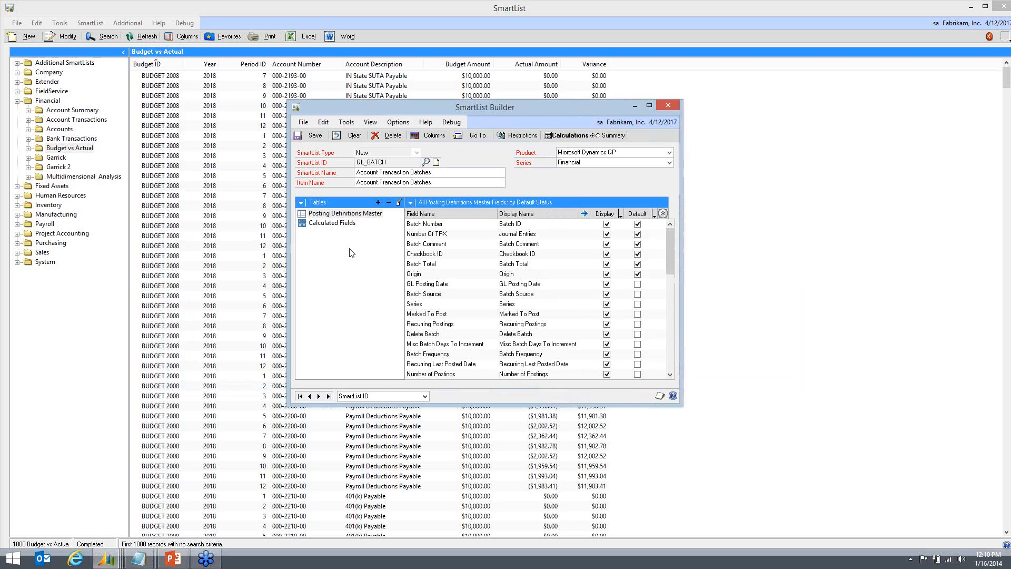
{"action": "left_click", "coordinate": [332, 223]}
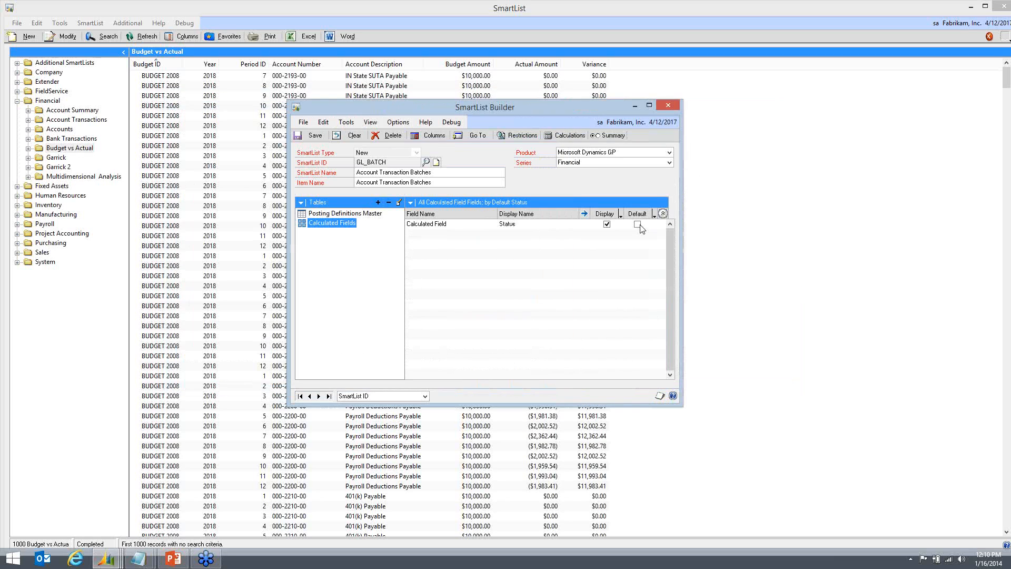
{"action": "left_click", "coordinate": [638, 224]}
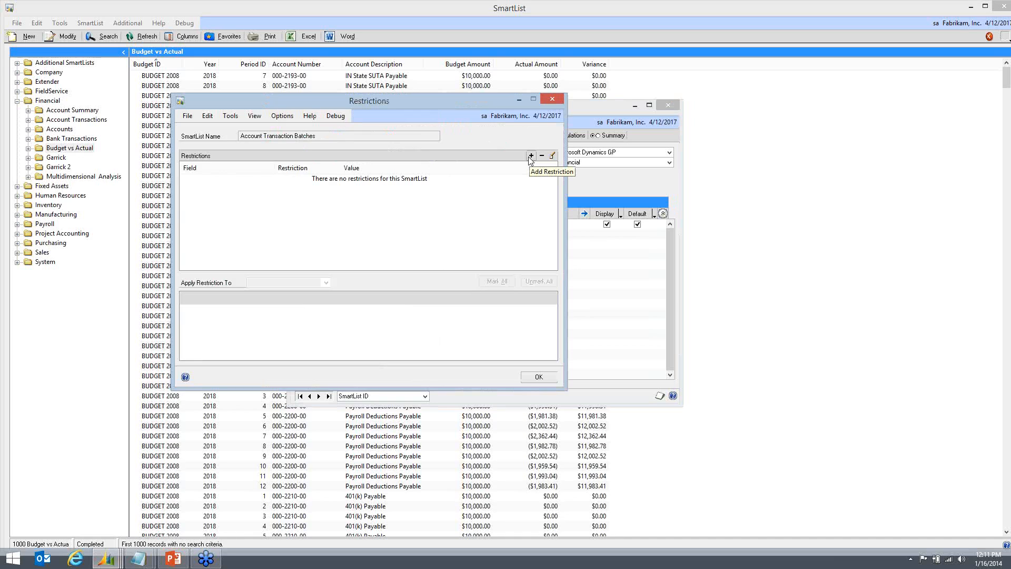
Add a restriction on Posting Definitions Master so that Series is equal to Financial, and accept the restrictions
{"action": "left_click", "coordinate": [531, 156]}
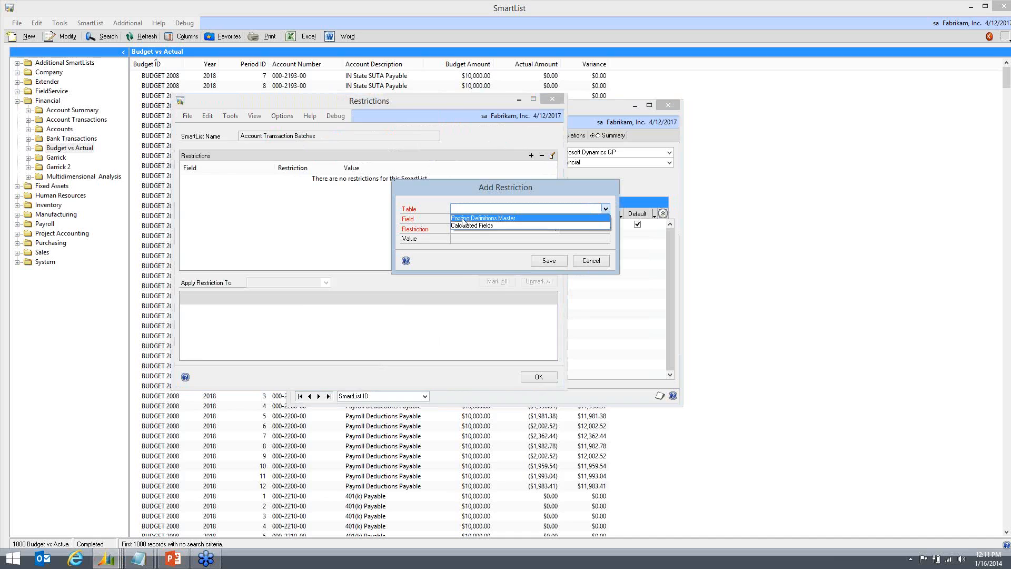
{"action": "left_click", "coordinate": [463, 218]}
{"action": "left_click", "coordinate": [463, 219]}
{"action": "key", "text": "s"}
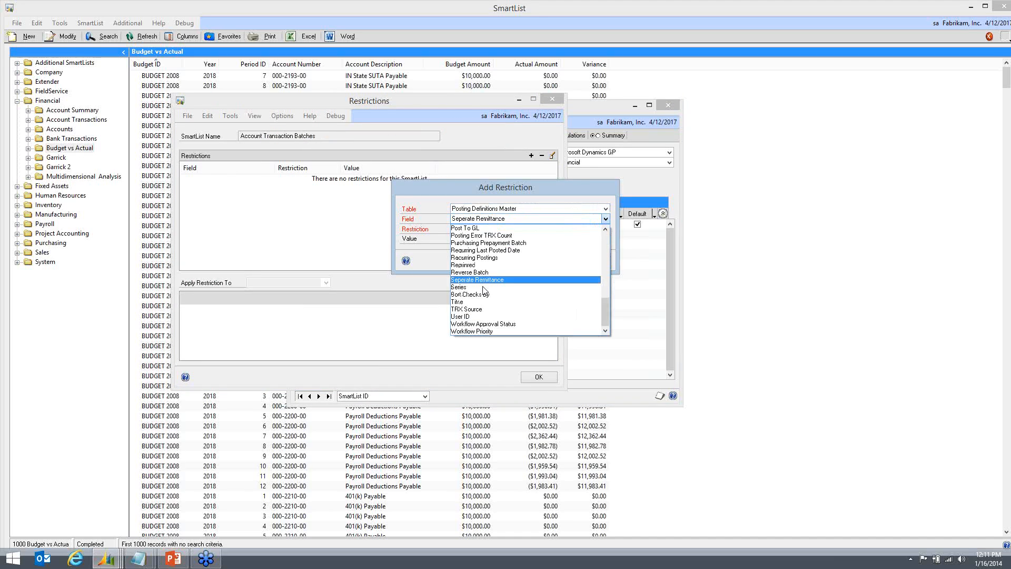
{"action": "left_click", "coordinate": [467, 287]}
{"action": "left_click", "coordinate": [474, 228]}
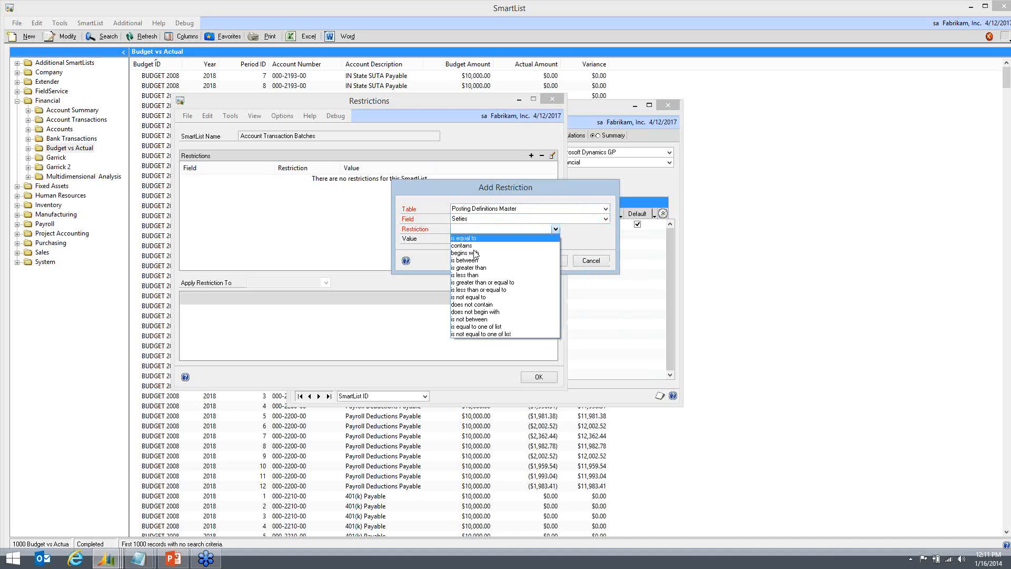
{"action": "left_click", "coordinate": [464, 238]}
{"action": "left_click", "coordinate": [547, 260]}
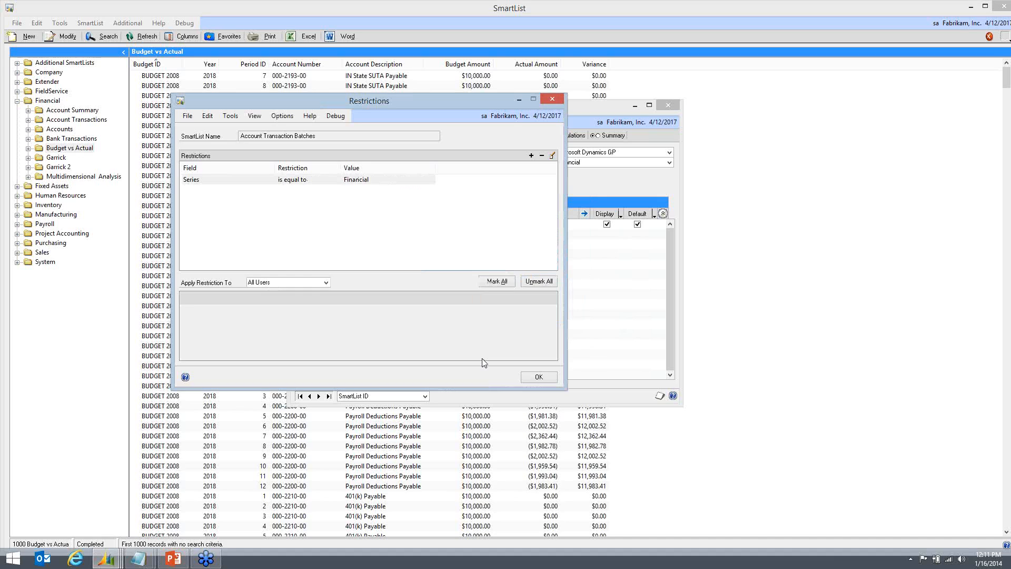
{"action": "left_click", "coordinate": [536, 377]}
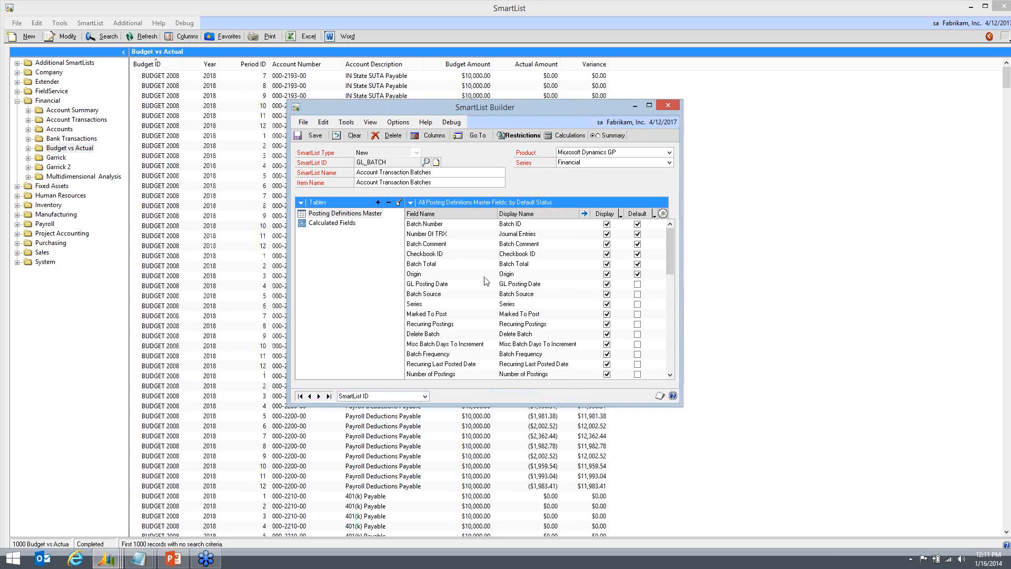
In the default column ordering, move Batch ID to first place and Batch Comment to second
{"action": "left_click", "coordinate": [433, 138]}
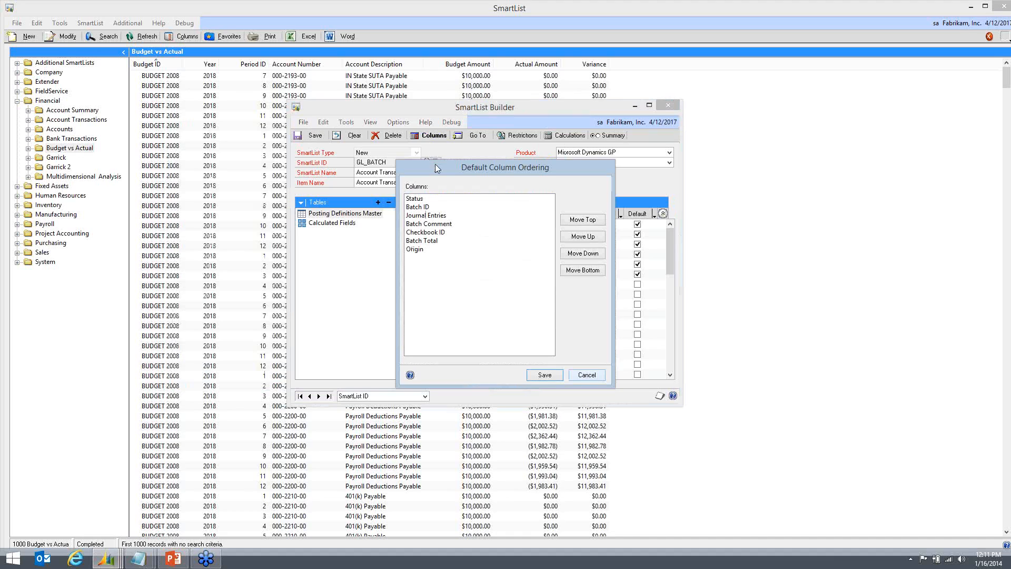
{"action": "left_click", "coordinate": [427, 208]}
{"action": "left_click", "coordinate": [592, 222]}
{"action": "left_click", "coordinate": [429, 223]}
{"action": "left_click", "coordinate": [583, 236]}
{"action": "left_click", "coordinate": [583, 236]}
Move the Origin column to third place and Checkbook ID ahead of Journal Entries in the default column order
{"action": "left_click", "coordinate": [419, 251]}
{"action": "left_click", "coordinate": [591, 237]}
{"action": "left_click", "coordinate": [590, 237]}
{"action": "left_click", "coordinate": [591, 237]}
{"action": "left_click", "coordinate": [590, 237]}
{"action": "left_click", "coordinate": [426, 240]}
{"action": "left_click", "coordinate": [583, 236]}
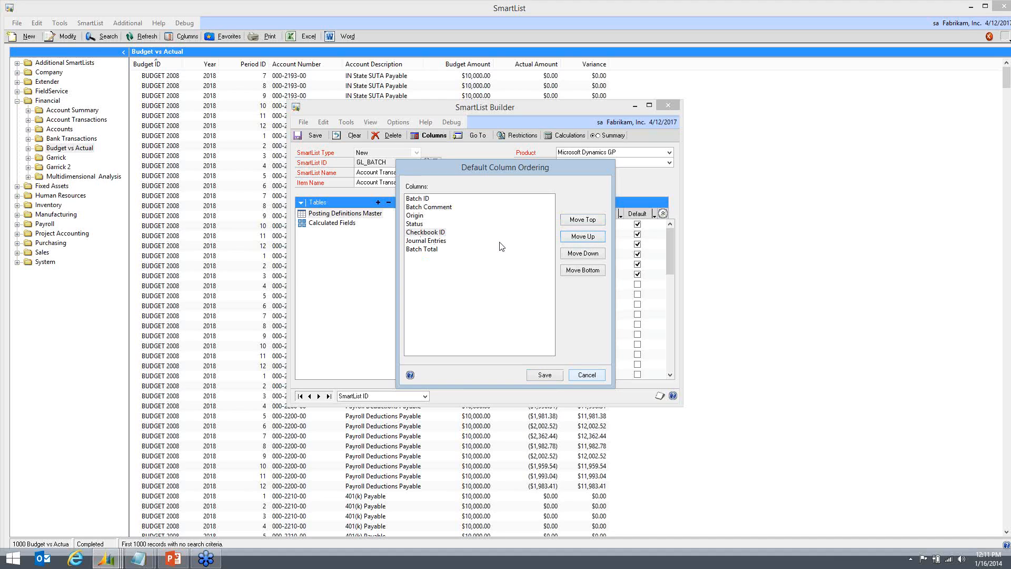
Save the default column ordering and save the Account Transaction Batches SmartList, dismissing any message boxes
{"action": "left_click", "coordinate": [543, 375]}
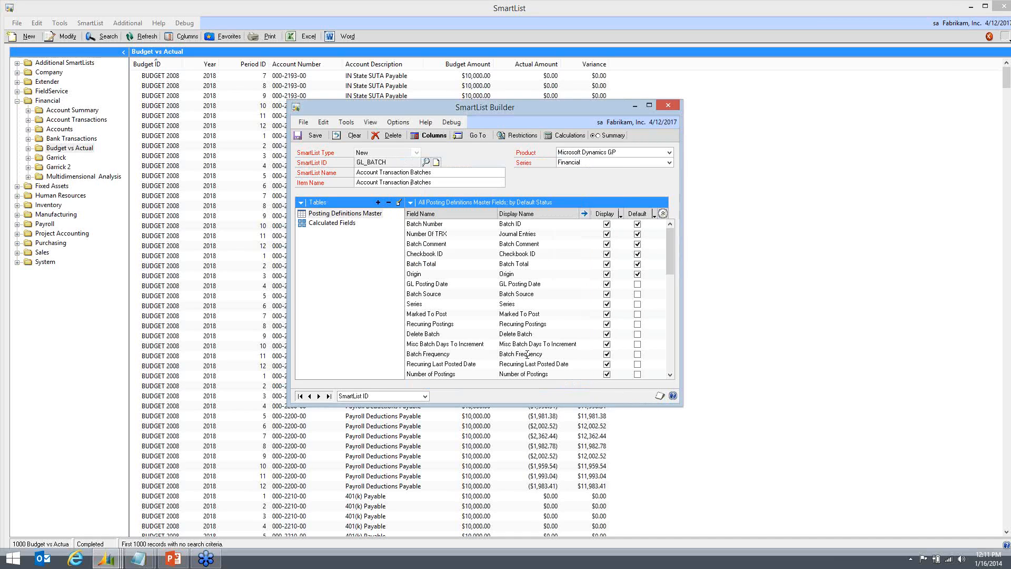
{"action": "left_click", "coordinate": [315, 135]}
{"action": "left_click", "coordinate": [573, 310]}
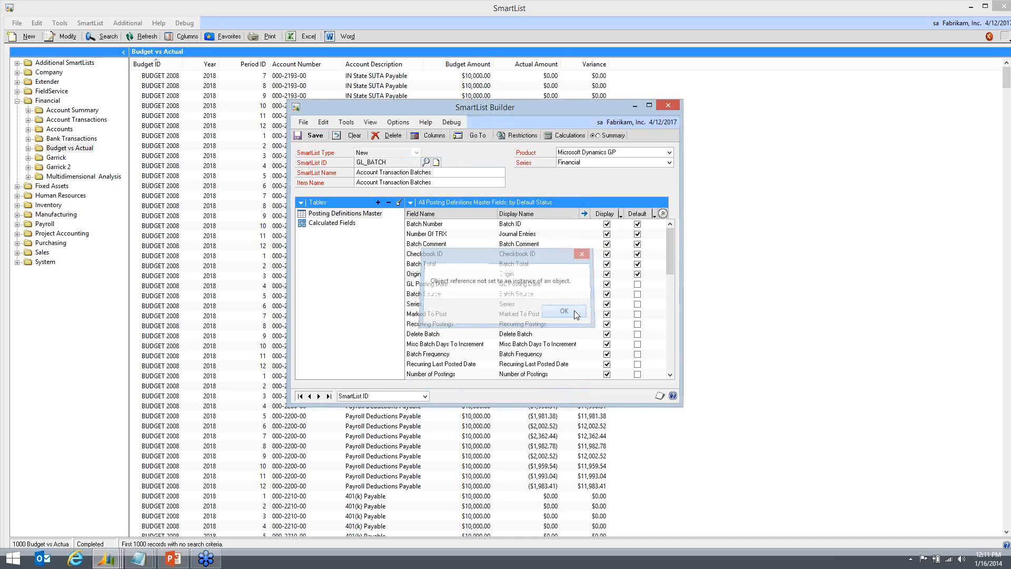
{"action": "left_click", "coordinate": [574, 311]}
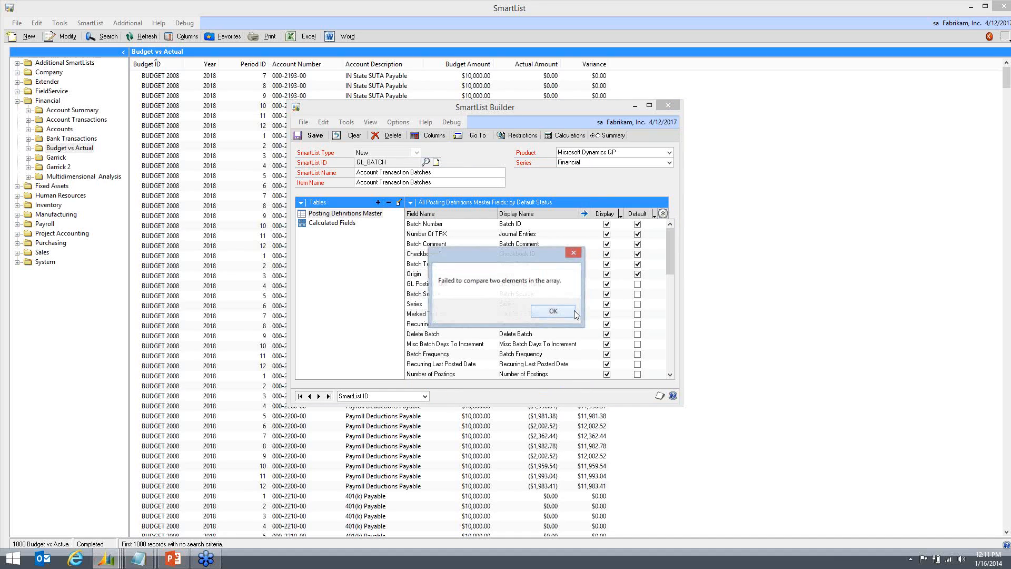
{"action": "left_click", "coordinate": [575, 312]}
{"action": "left_click", "coordinate": [574, 311]}
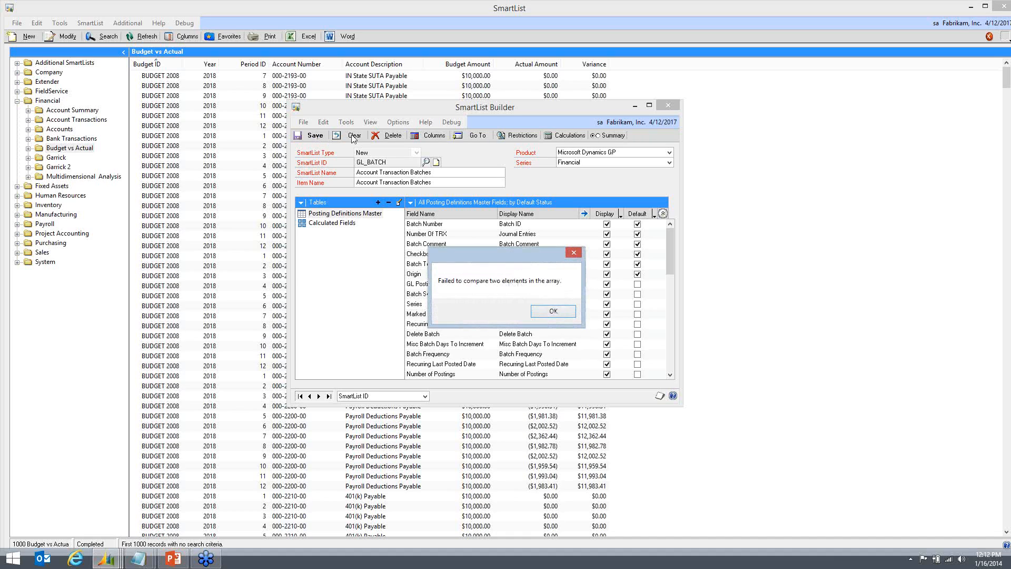
{"action": "left_click", "coordinate": [546, 312]}
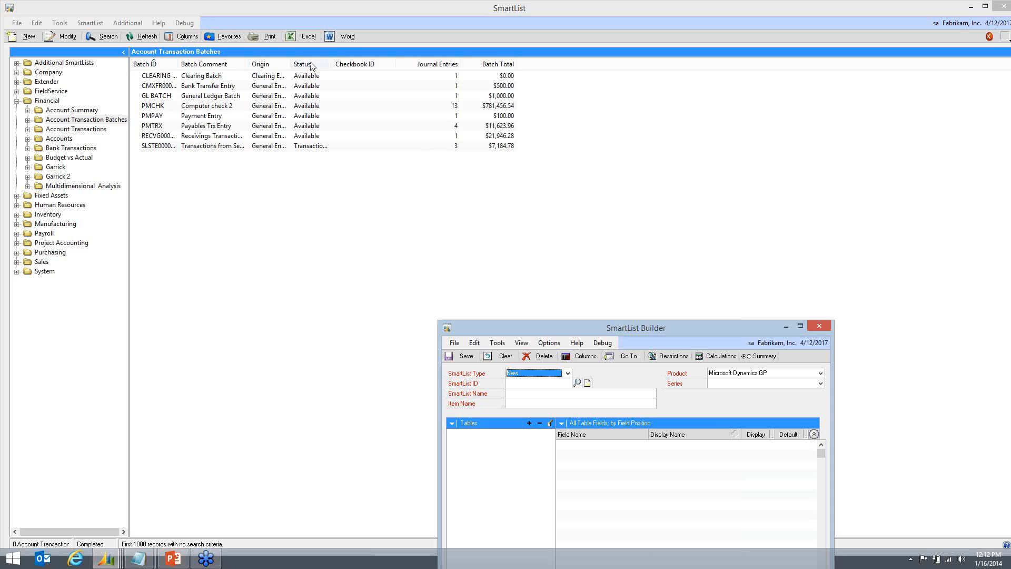
Widen the Status and Batch ID columns of the Account Transaction Batches list to read their full contents, and close SmartList
{"action": "left_click_drag", "start_coordinate": [332, 64], "coordinate": [377, 64]}
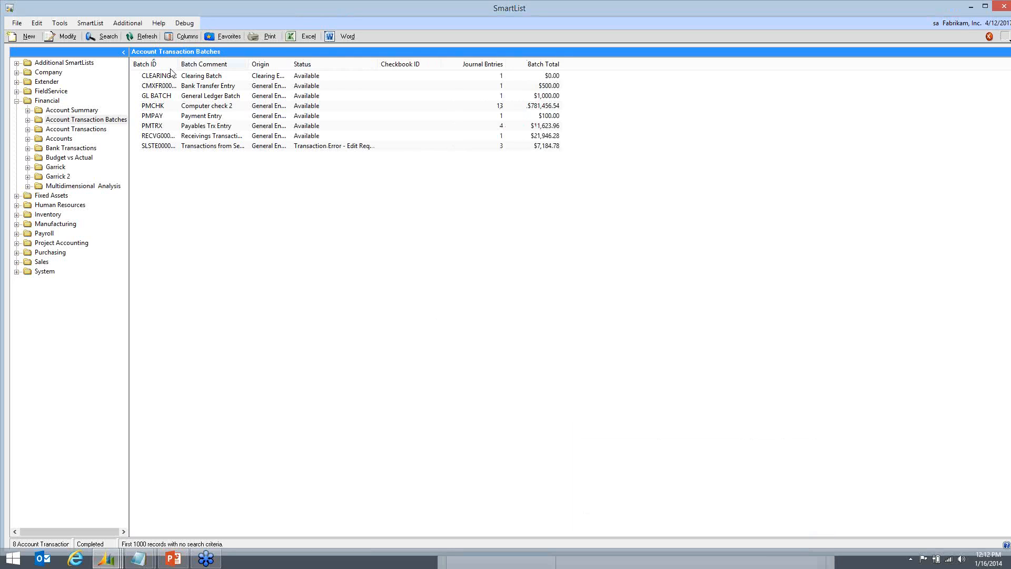
{"action": "double_click", "coordinate": [178, 139]}
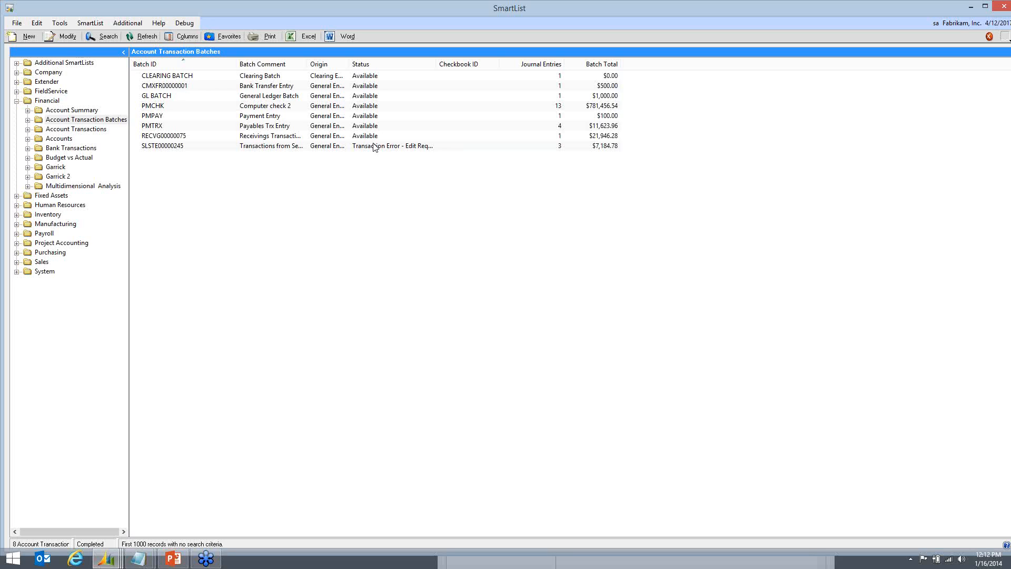
{"action": "left_click", "coordinate": [1004, 8]}
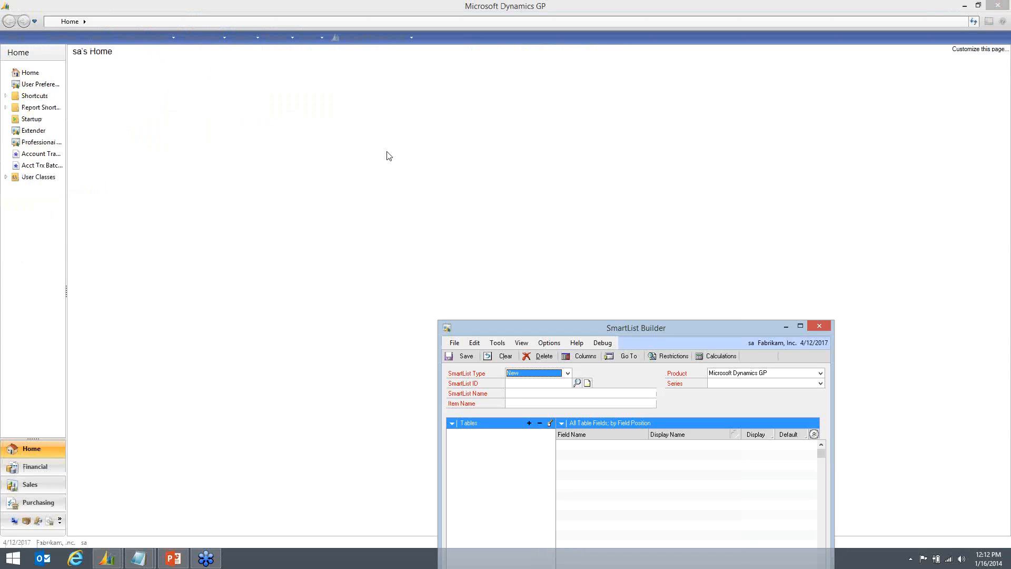
Open SmartView maximized, display the Account Transaction Batches list from the Financial series, and group it by Status
{"action": "left_click", "coordinate": [198, 44]}
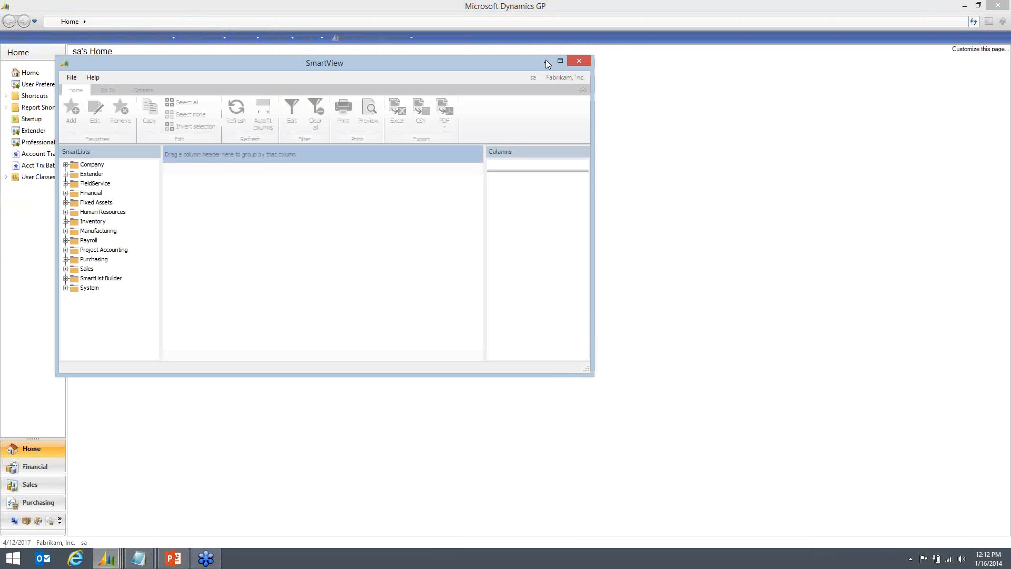
{"action": "left_click", "coordinate": [556, 61]}
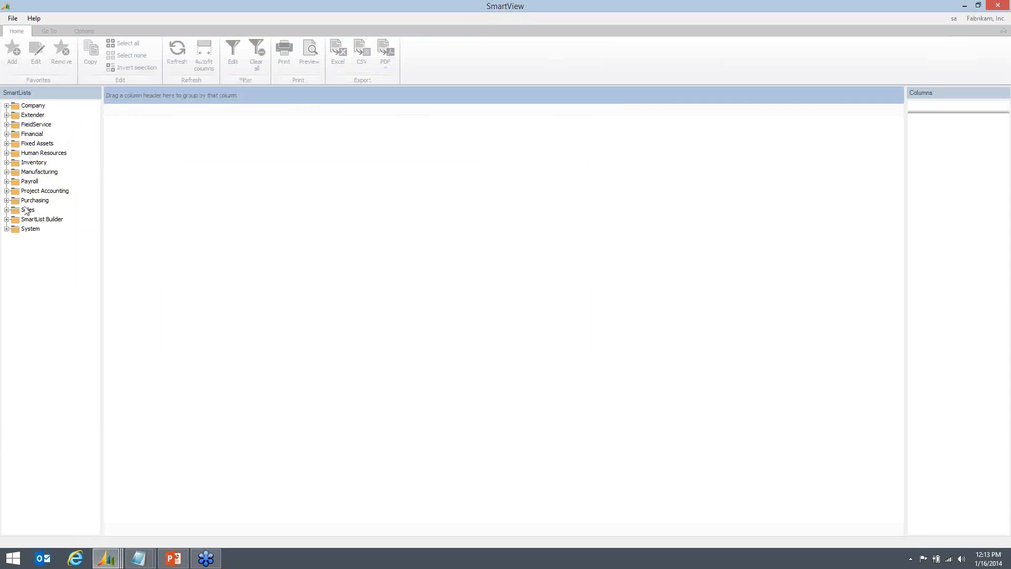
{"action": "left_click", "coordinate": [7, 134]}
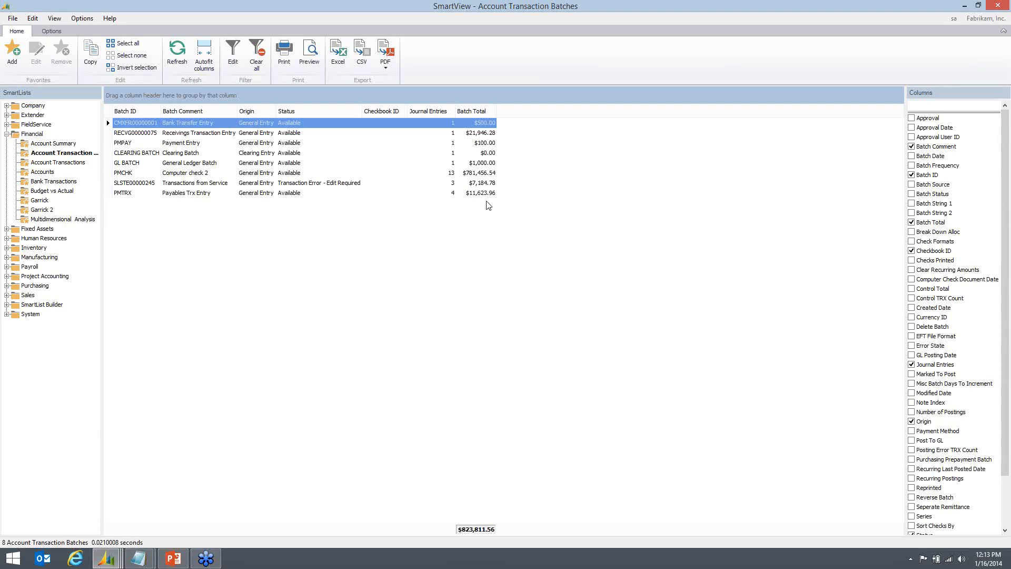
{"action": "left_click_drag", "start_coordinate": [308, 109], "coordinate": [238, 95]}
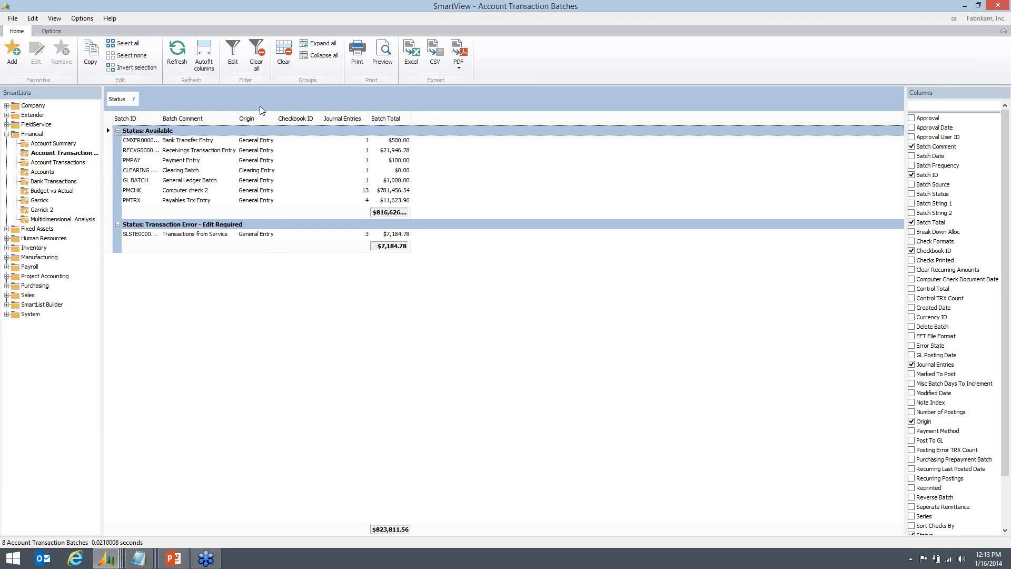
{"action": "left_click", "coordinate": [235, 59]}
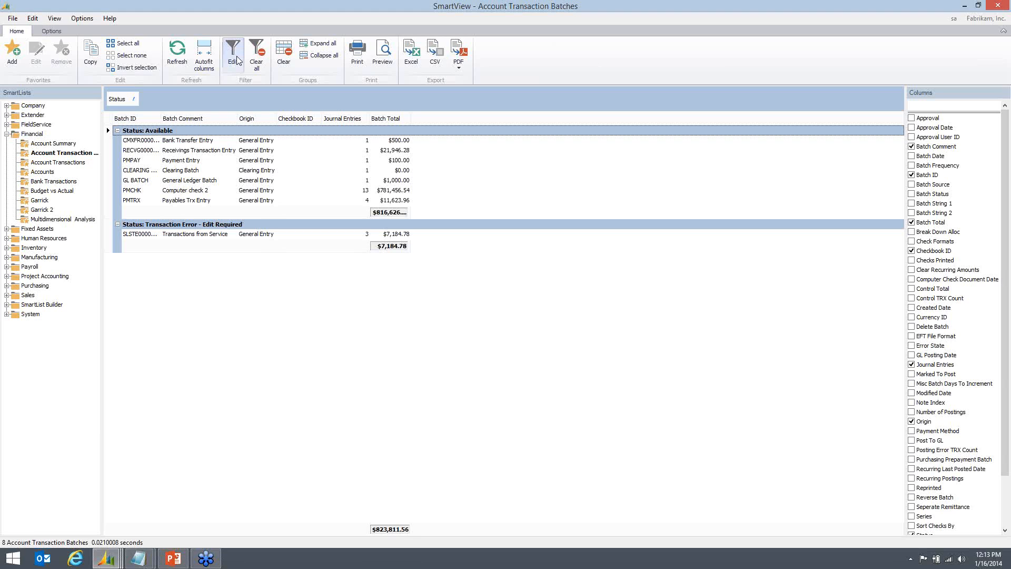
{"action": "left_click", "coordinate": [410, 215]}
{"action": "left_click", "coordinate": [411, 215]}
{"action": "left_click", "coordinate": [411, 215]}
{"action": "left_click", "coordinate": [411, 215]}
{"action": "left_click", "coordinate": [411, 215]}
{"action": "left_click", "coordinate": [411, 215]}
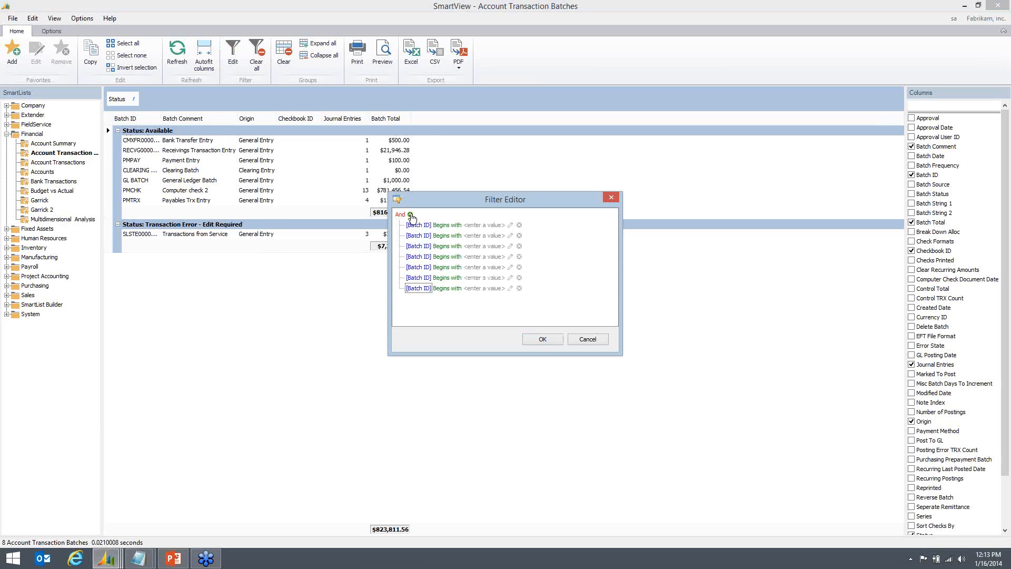
{"action": "left_click", "coordinate": [411, 215]}
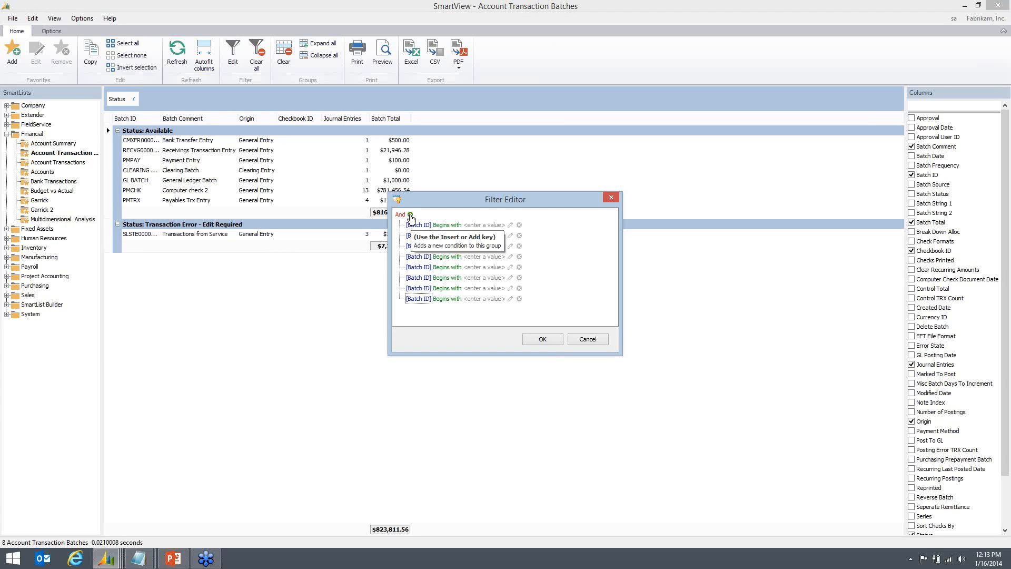
{"action": "left_click", "coordinate": [583, 341]}
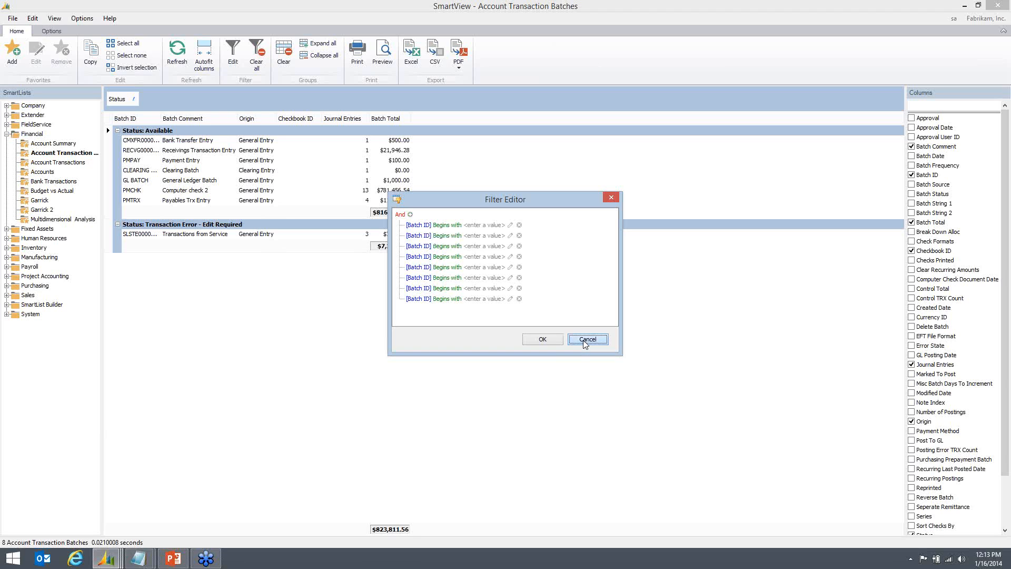
Remove the Checkbook ID column from the grouped batch list and close SmartView
{"action": "left_click", "coordinate": [912, 251]}
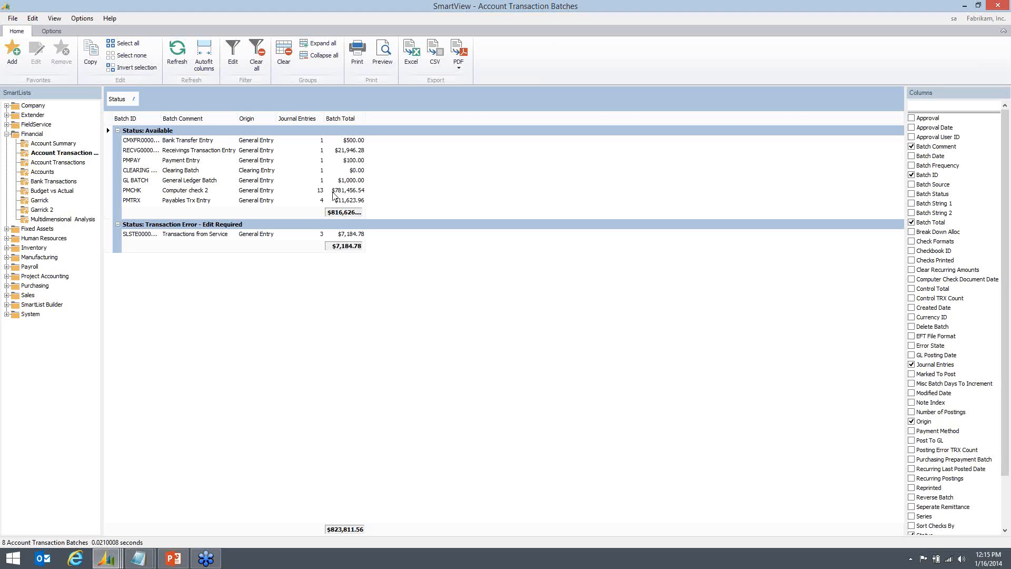
{"action": "left_click", "coordinate": [999, 7]}
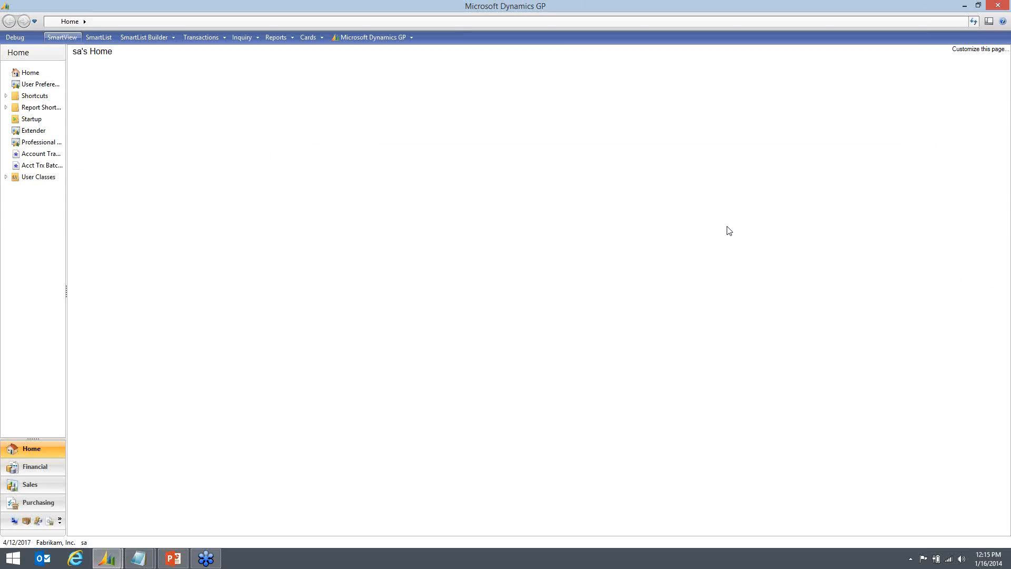
Open SmartList Builder and load the existing GL_BATCHES SmartList
{"action": "left_click", "coordinate": [164, 44]}
{"action": "left_click", "coordinate": [158, 56]}
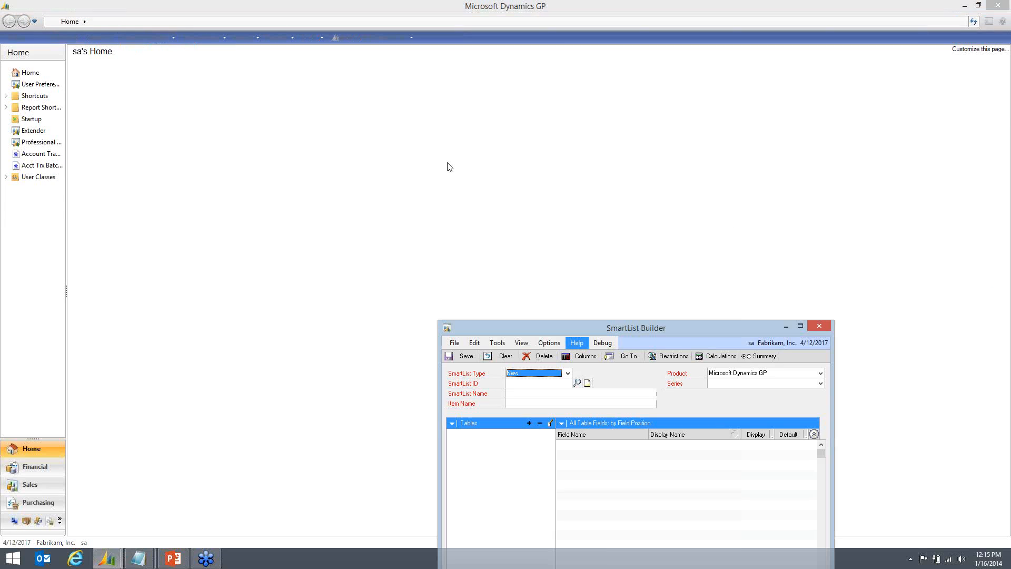
{"action": "left_click", "coordinate": [449, 205]}
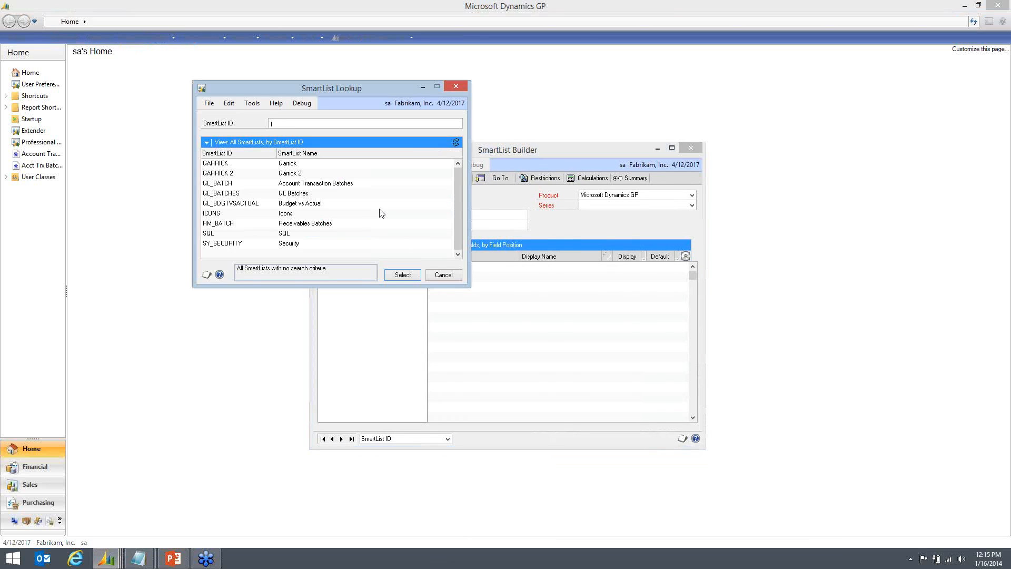
{"action": "double_click", "coordinate": [380, 194]}
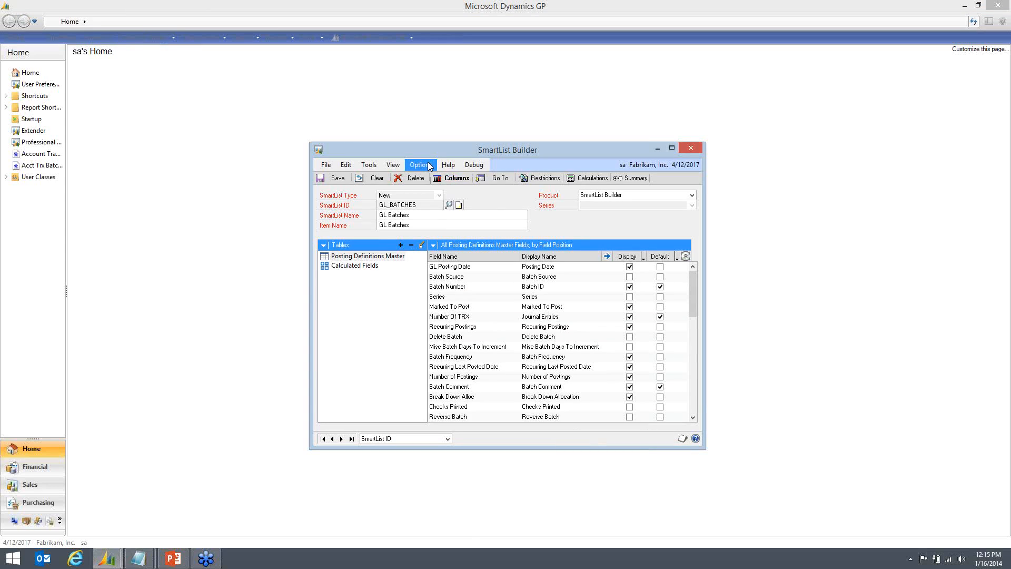
Duplicate the GL_BATCHES SmartList as an Excel report with ID GL_BATCHES and name GL Batches
{"action": "left_click", "coordinate": [429, 166]}
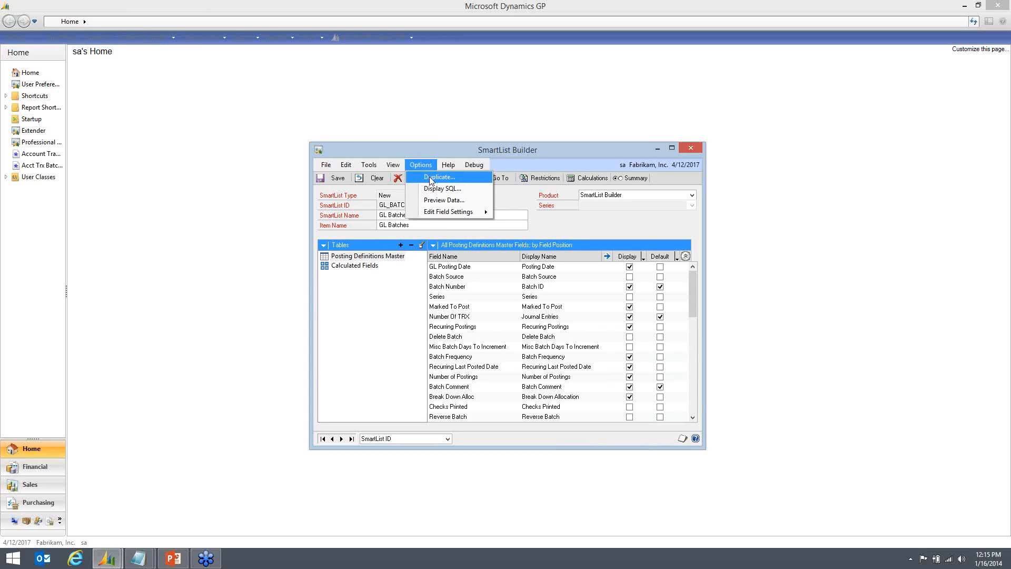
{"action": "left_click", "coordinate": [430, 178]}
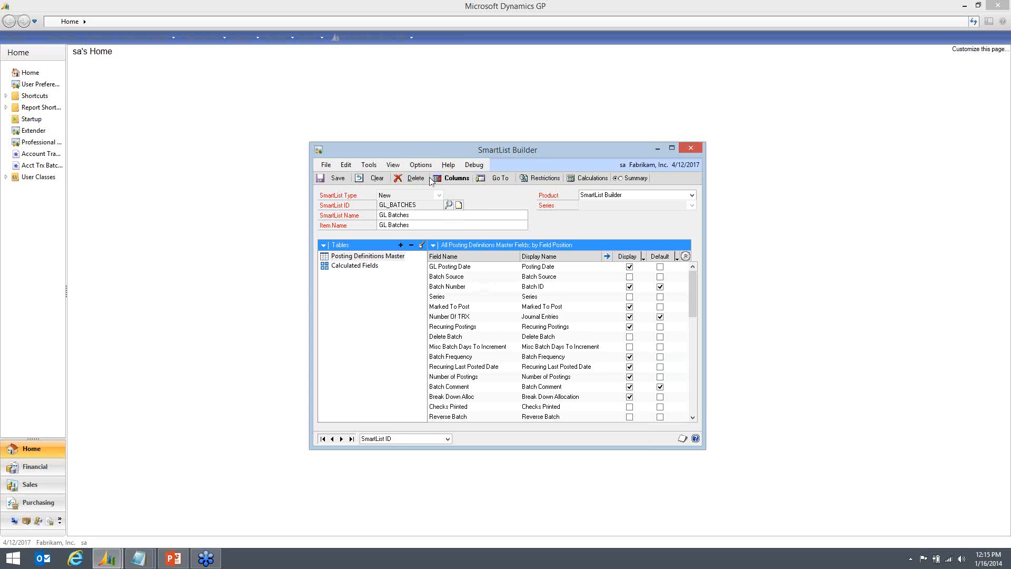
{"action": "left_click", "coordinate": [553, 310]}
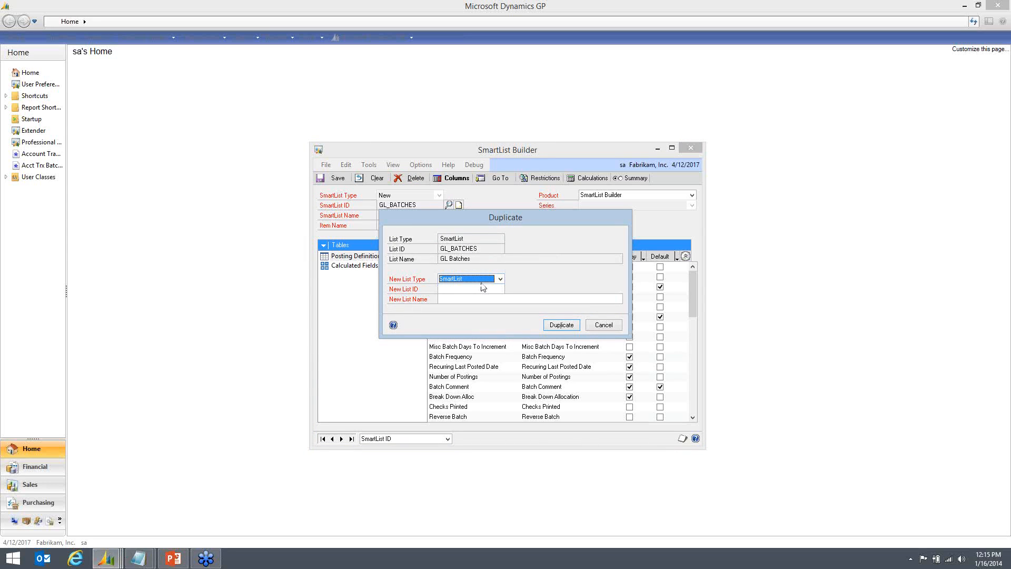
{"action": "left_click", "coordinate": [483, 289]}
{"action": "left_click", "coordinate": [477, 282]}
{"action": "left_click", "coordinate": [458, 294]}
{"action": "left_click", "coordinate": [562, 325]}
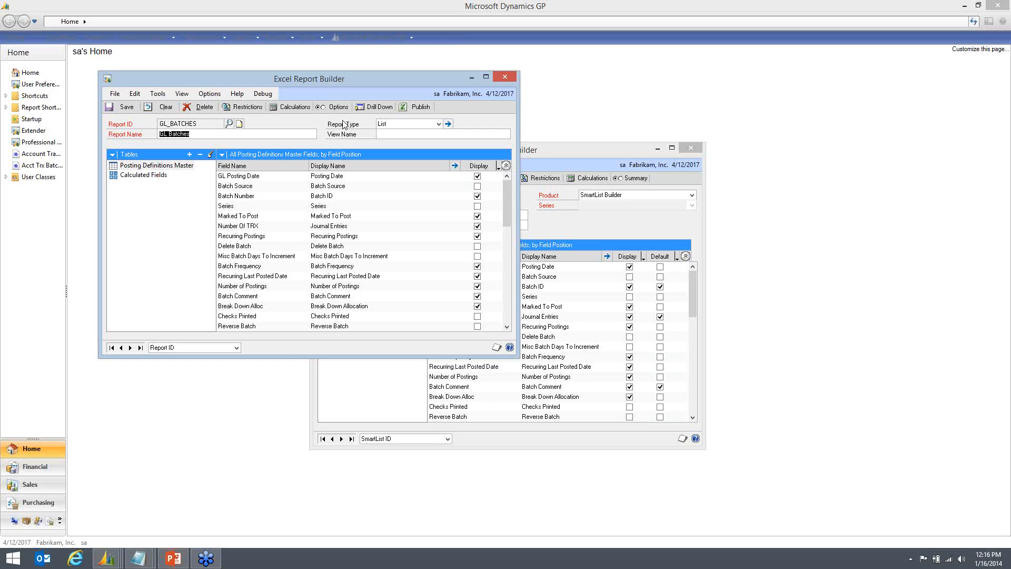
Publish the GL Batches Excel report to File, placing both the data connection and the Excel report on the desktop
{"action": "left_click", "coordinate": [387, 132]}
{"action": "left_click", "coordinate": [418, 109]}
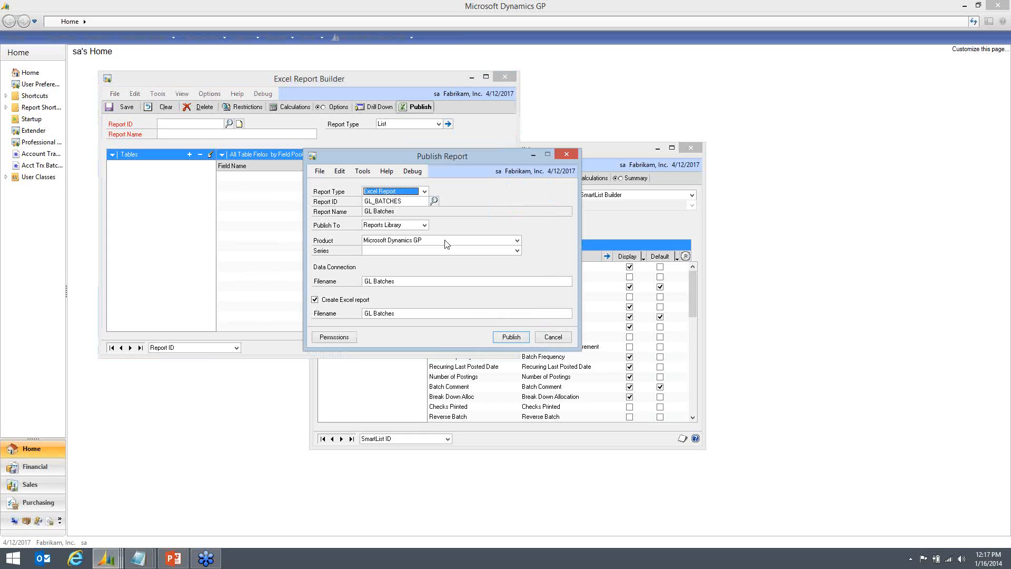
{"action": "left_click", "coordinate": [425, 225]}
{"action": "left_click", "coordinate": [410, 250]}
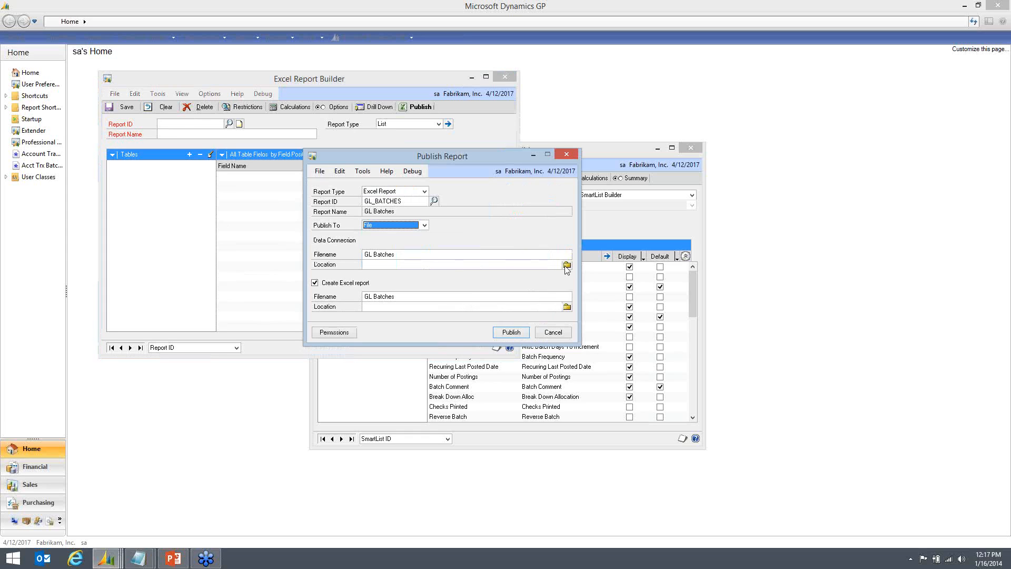
{"action": "left_click", "coordinate": [567, 266]}
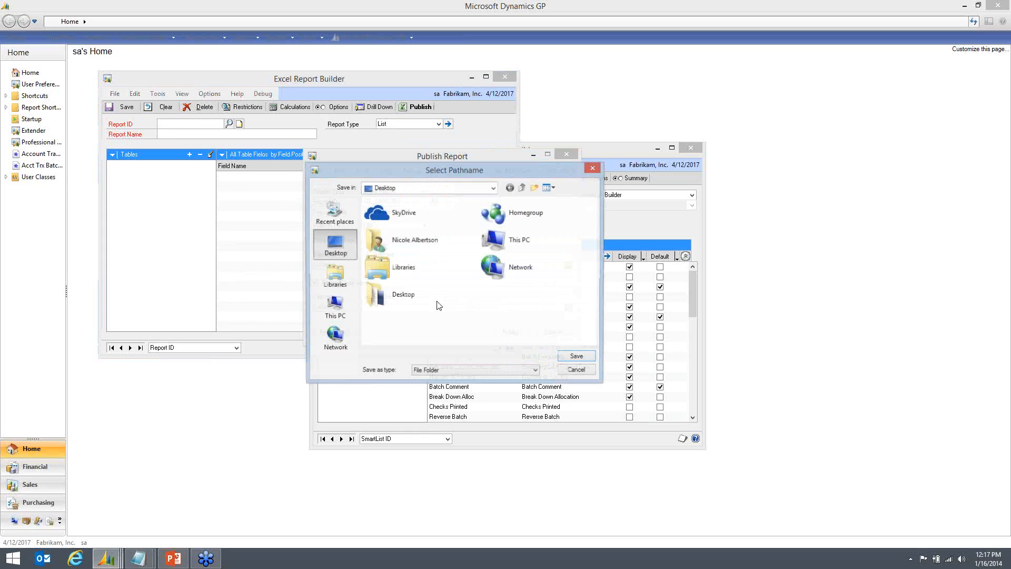
{"action": "left_click", "coordinate": [576, 356]}
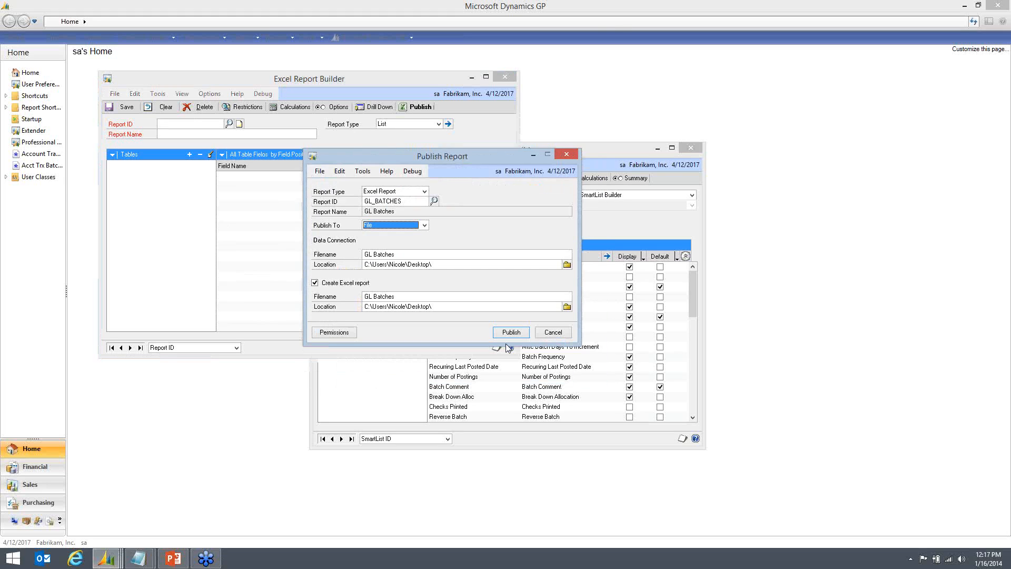
{"action": "left_click", "coordinate": [516, 337]}
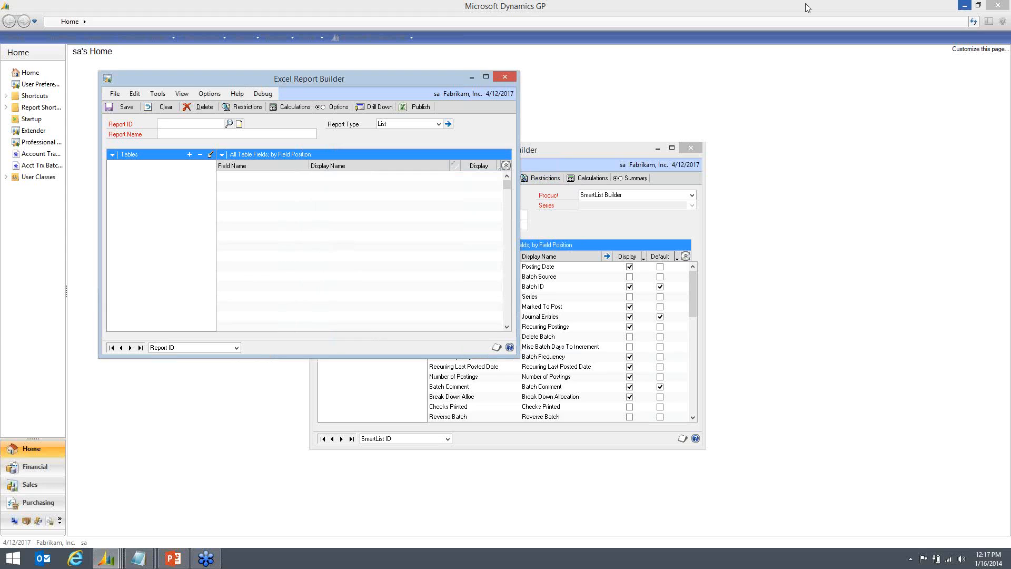
Go to the desktop, open the published workbook TWO13 GL Batches.xlsx in Excel, and widen its window to examine the batch columns
{"action": "left_click", "coordinate": [965, 5]}
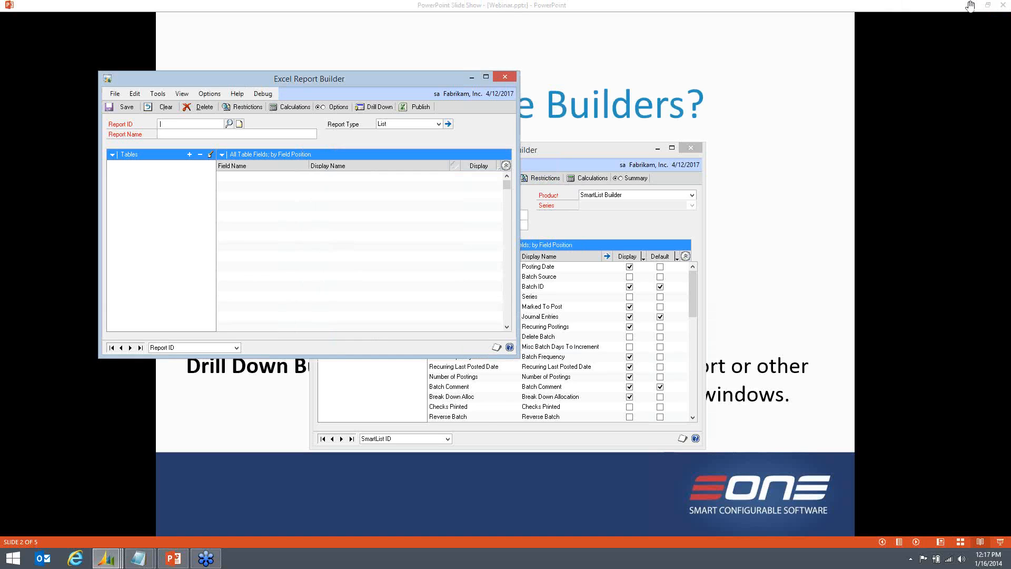
{"action": "left_click", "coordinate": [971, 5]}
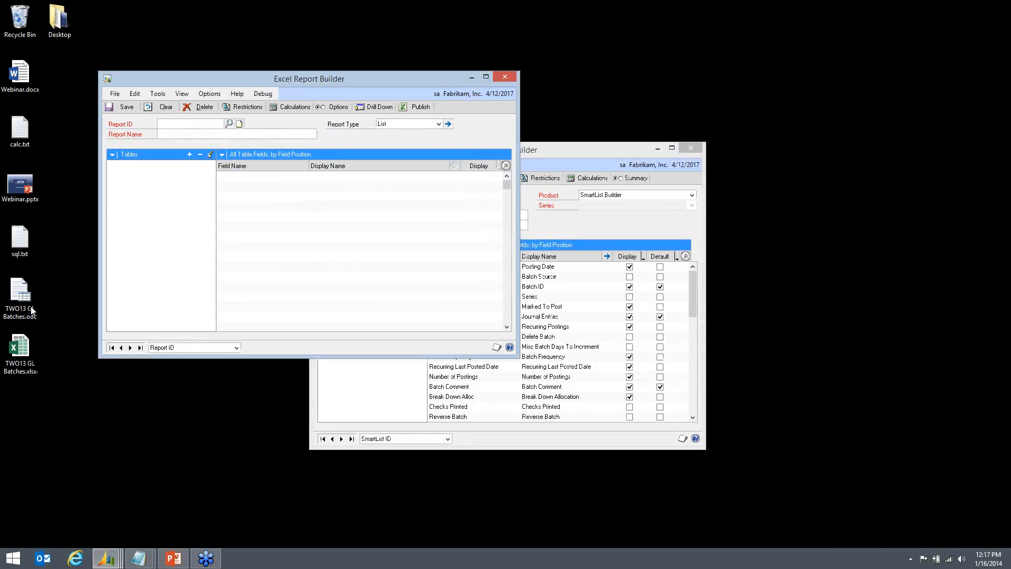
{"action": "left_click", "coordinate": [19, 351]}
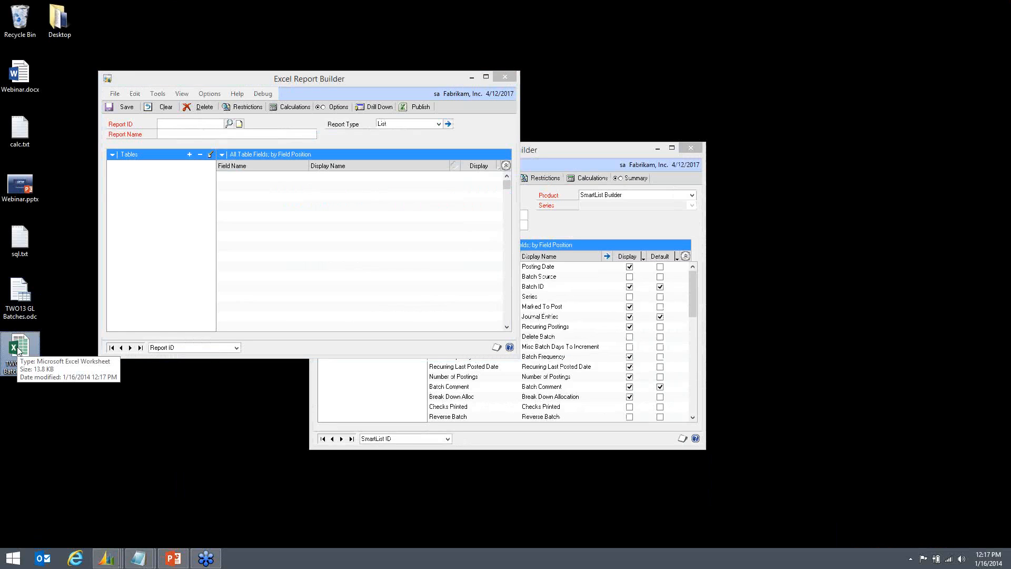
{"action": "double_click", "coordinate": [18, 351]}
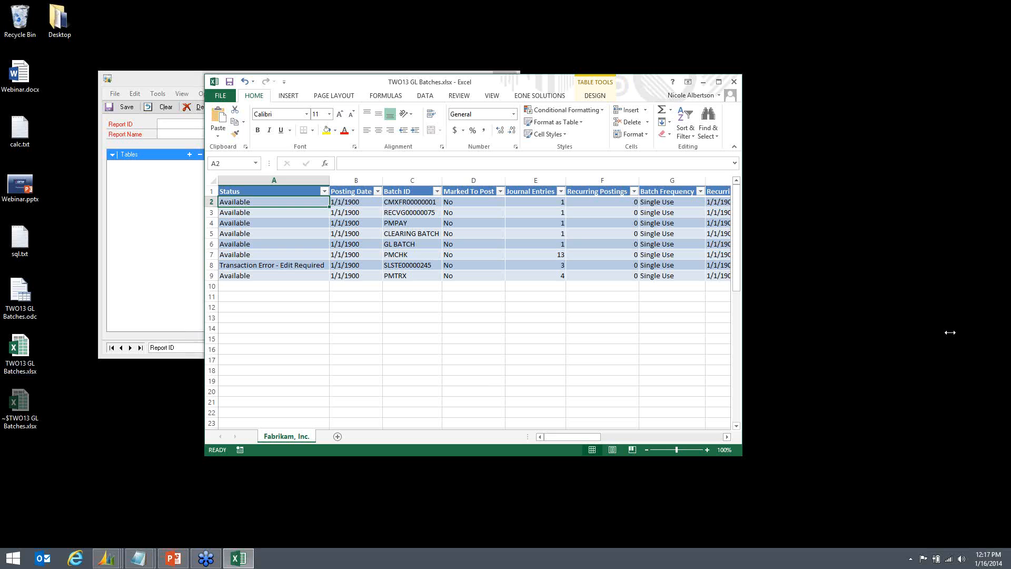
{"action": "left_click_drag", "start_coordinate": [950, 332], "coordinate": [965, 332]}
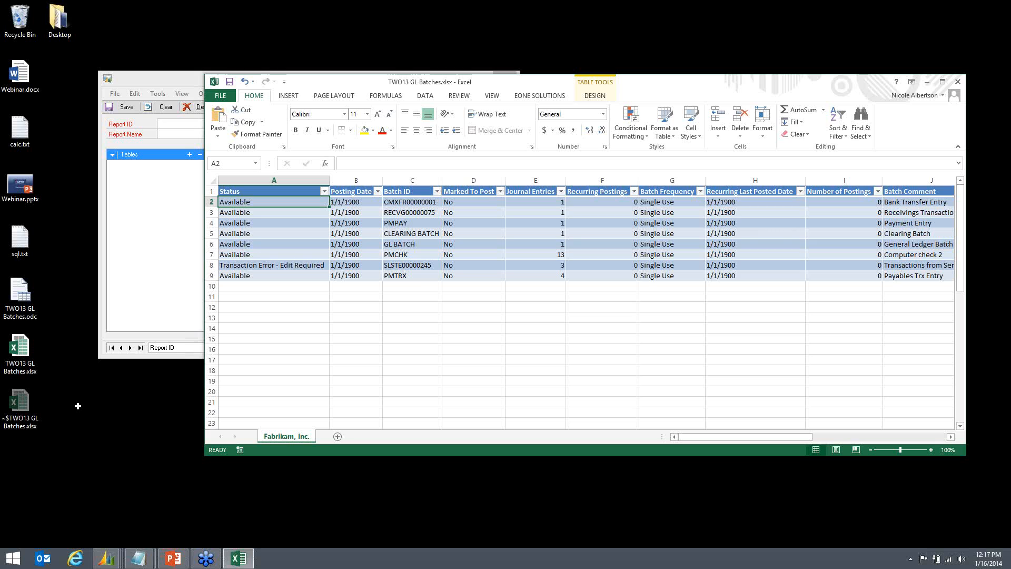
Widen the workbook window and examine the remaining GL Batches columns and the available data connection options
{"action": "left_click_drag", "start_coordinate": [78, 406], "coordinate": [46, 406]}
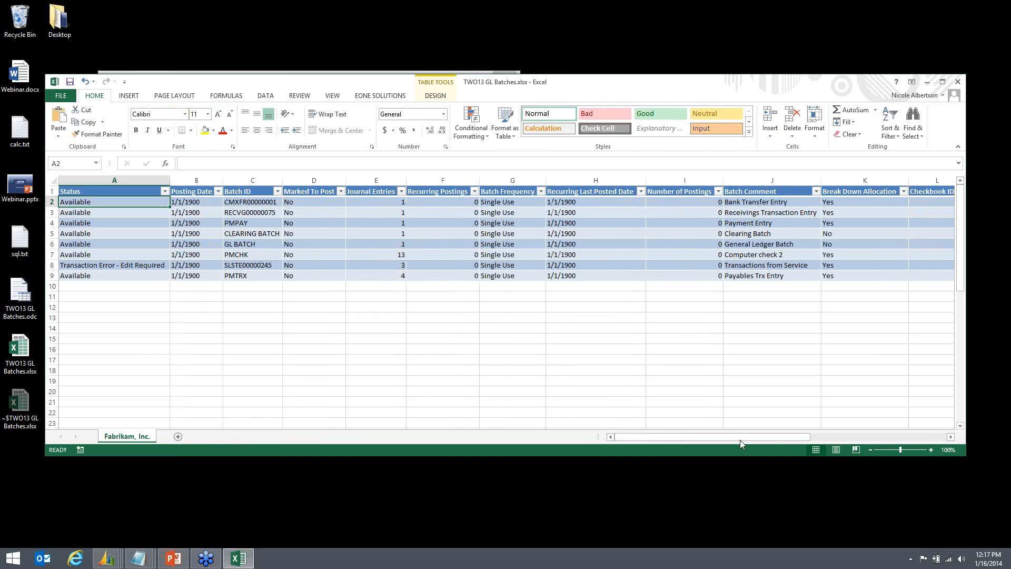
{"action": "left_click_drag", "start_coordinate": [740, 440], "coordinate": [840, 441]}
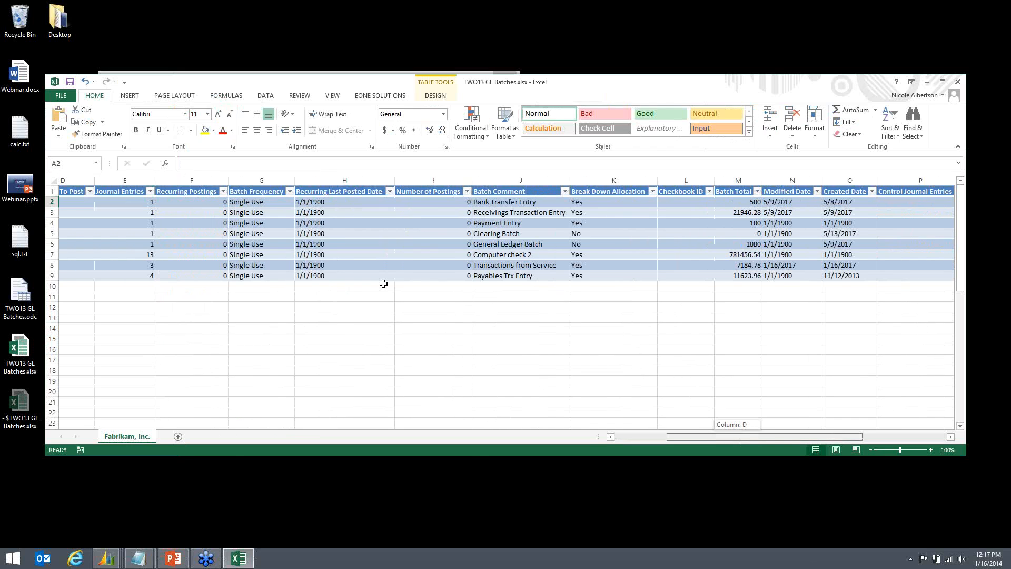
{"action": "left_click_drag", "start_coordinate": [383, 284], "coordinate": [272, 99]}
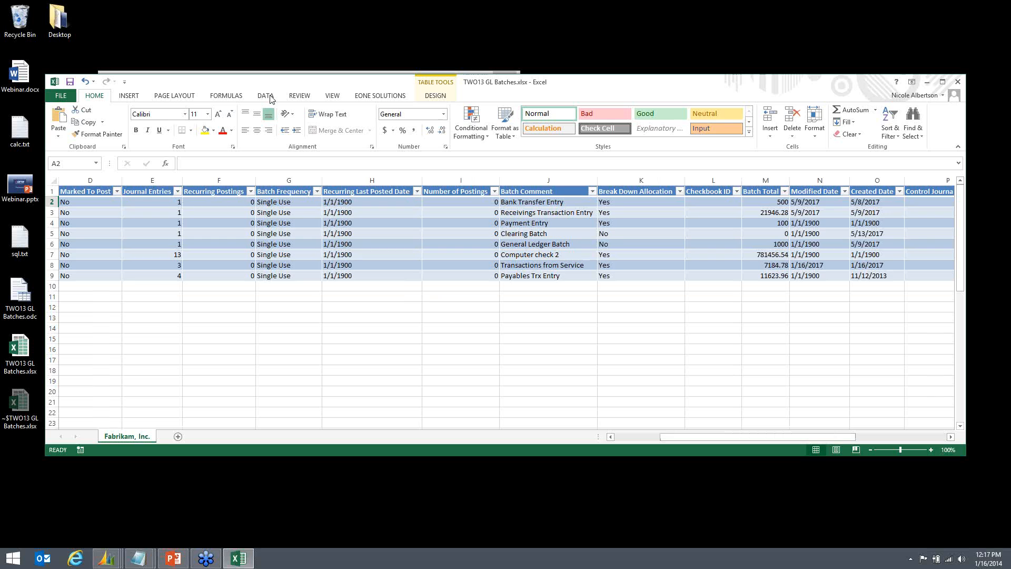
{"action": "left_click", "coordinate": [266, 96]}
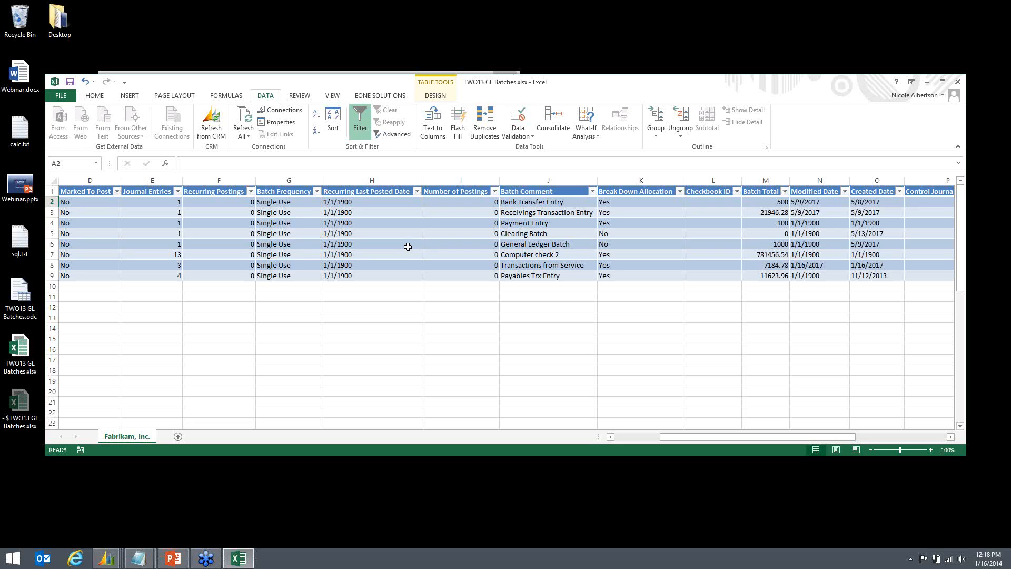
Close the GL Batches workbook without saving changes and close Excel Report Builder
{"action": "left_click", "coordinate": [958, 82]}
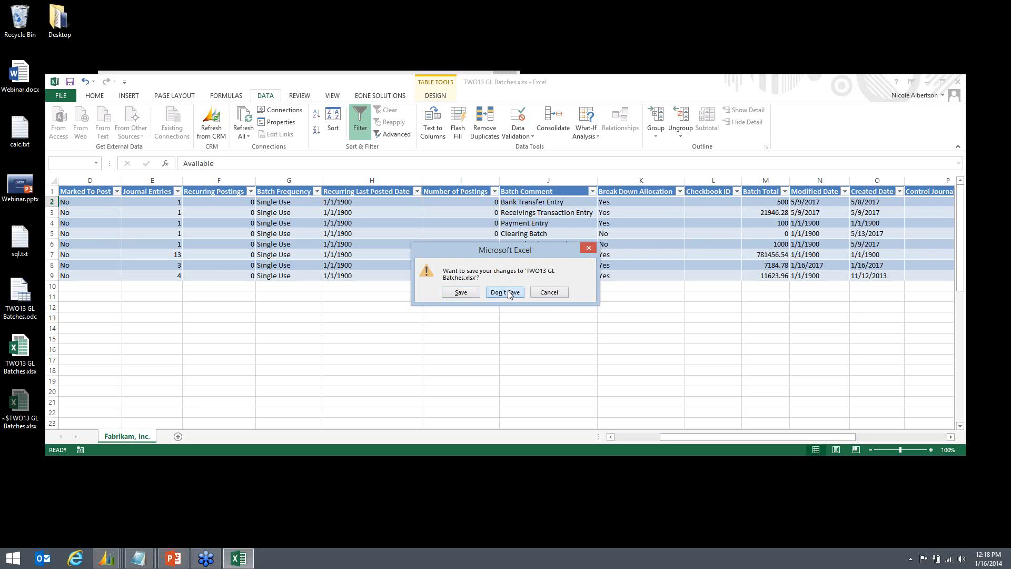
{"action": "left_click", "coordinate": [504, 293]}
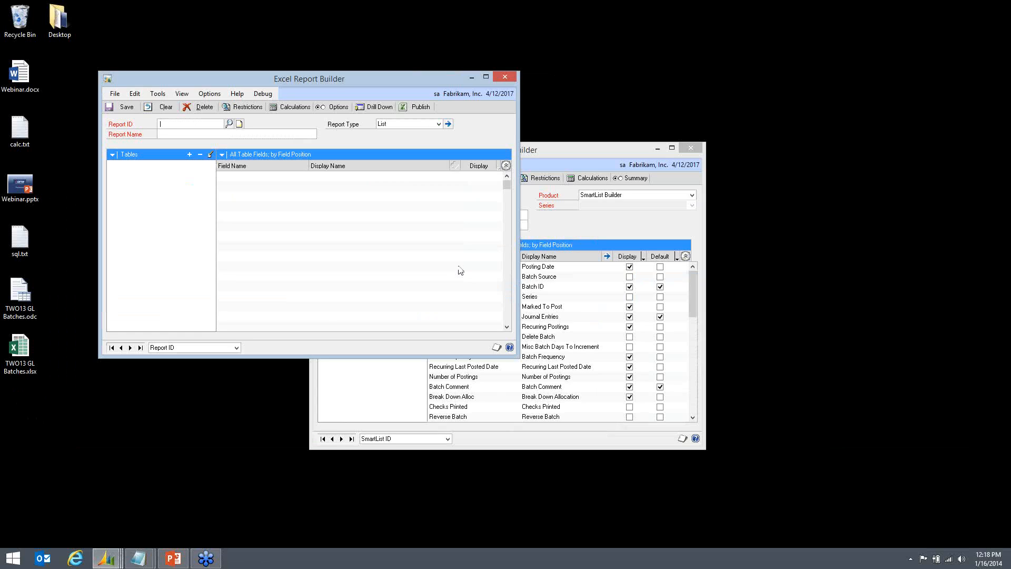
{"action": "left_click", "coordinate": [505, 77]}
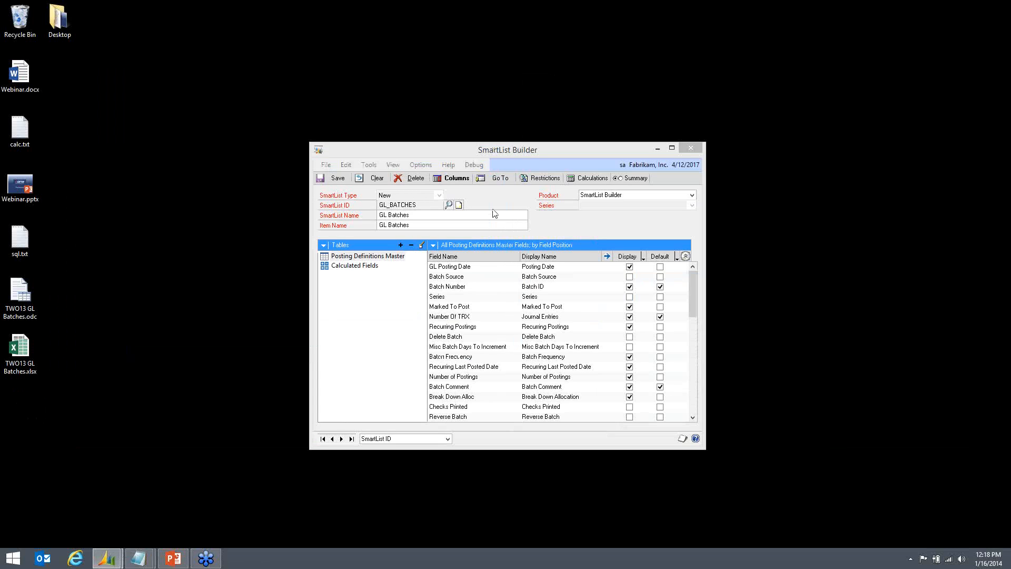
Duplicate the GL_BATCHES SmartList as a navigation list with ID GL_BATCHES and name GL Batches
{"action": "left_click", "coordinate": [422, 166]}
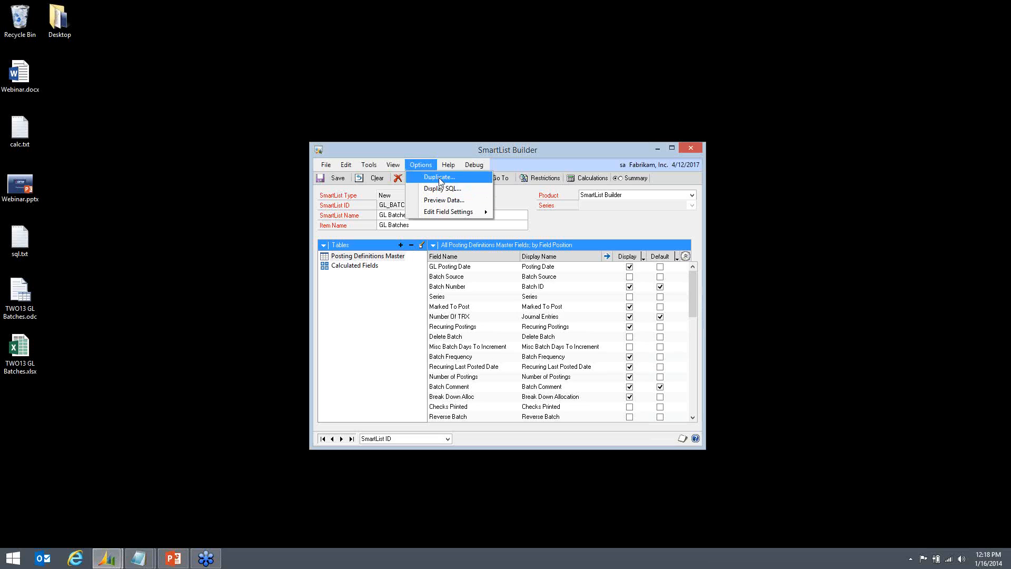
{"action": "left_click", "coordinate": [439, 177]}
{"action": "left_click", "coordinate": [458, 284]}
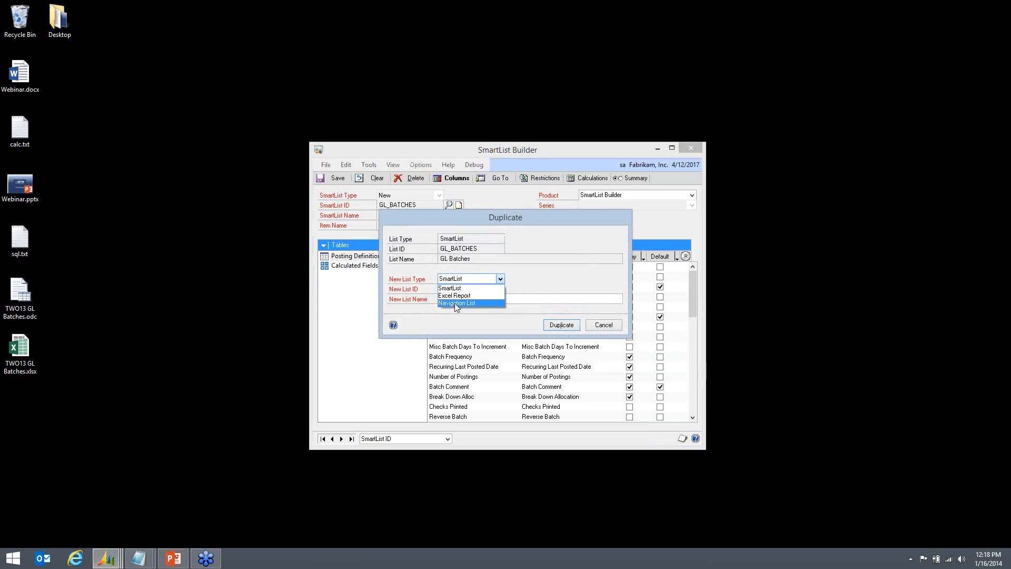
{"action": "left_click", "coordinate": [457, 303]}
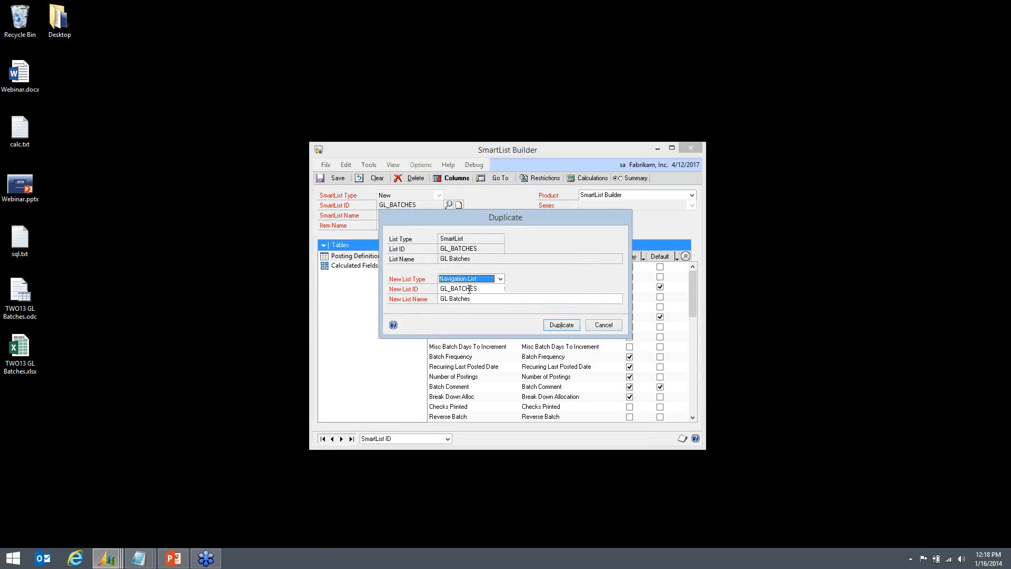
{"action": "left_click", "coordinate": [560, 327]}
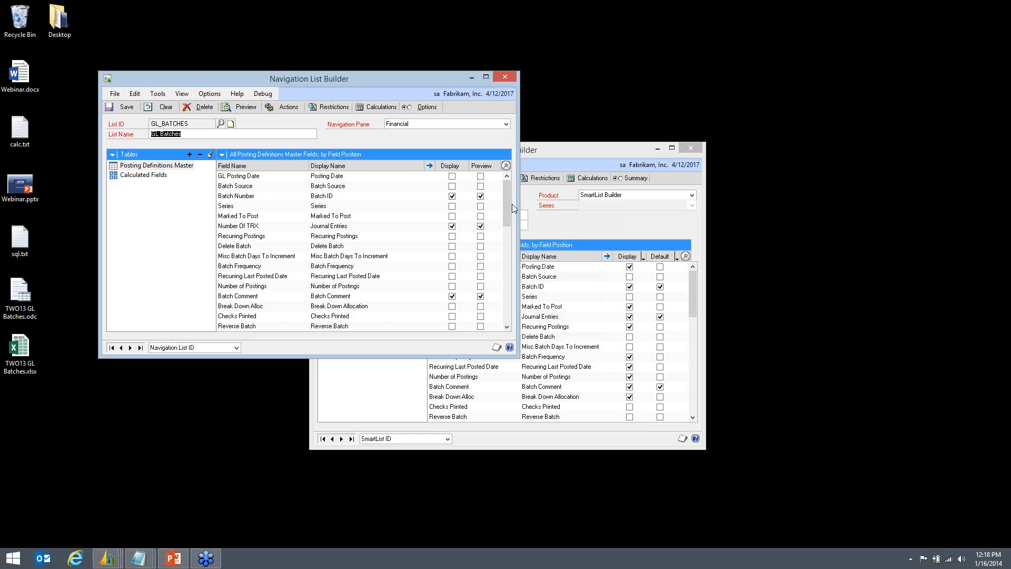
Review the fields of the GL Batches navigation list and save it under the Financial navigation pane
{"action": "left_click_drag", "start_coordinate": [510, 211], "coordinate": [508, 300]}
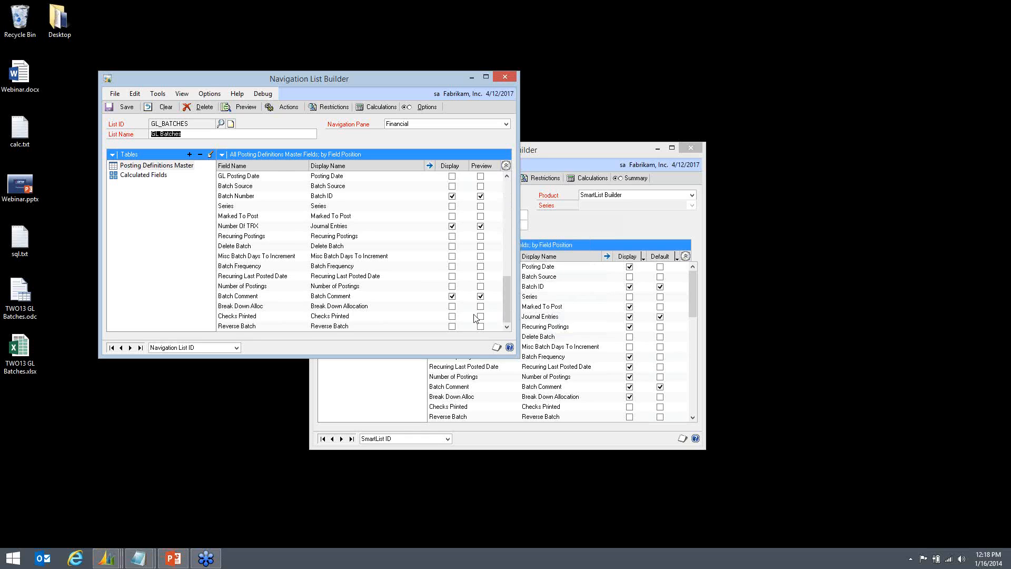
{"action": "left_click", "coordinate": [507, 185]}
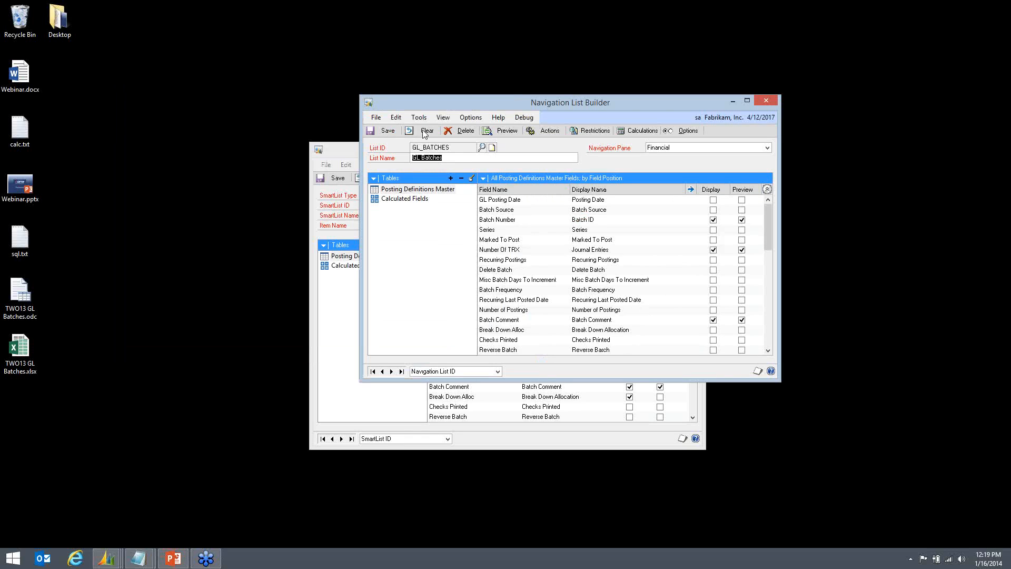
{"action": "left_click", "coordinate": [386, 133]}
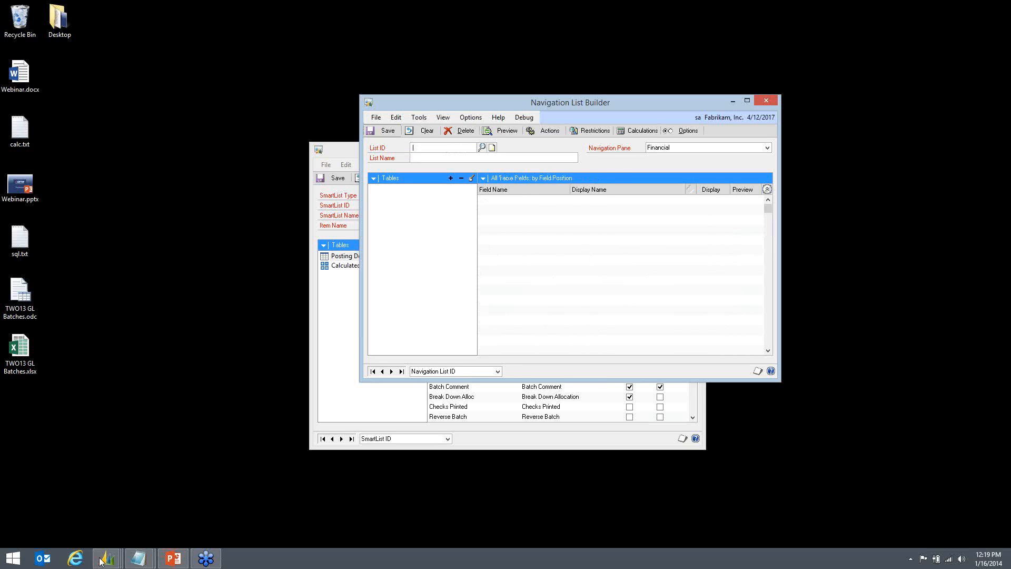
Return to the main Microsoft Dynamics GP window and open the GL Batches navigation list in the Financial area
{"action": "mouse_move", "coordinate": [101, 561]}
{"action": "left_click", "coordinate": [35, 472]}
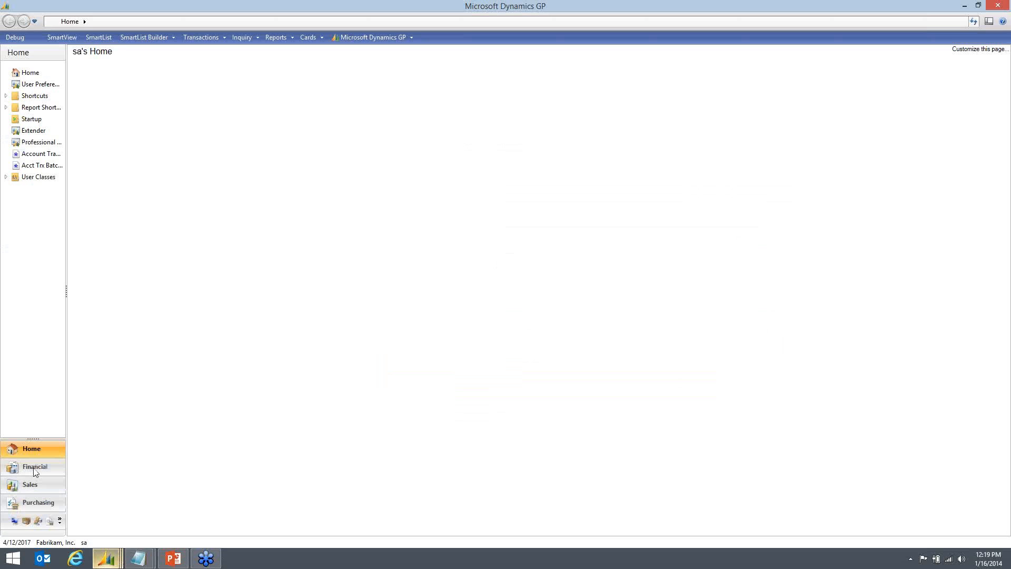
{"action": "left_click", "coordinate": [35, 471]}
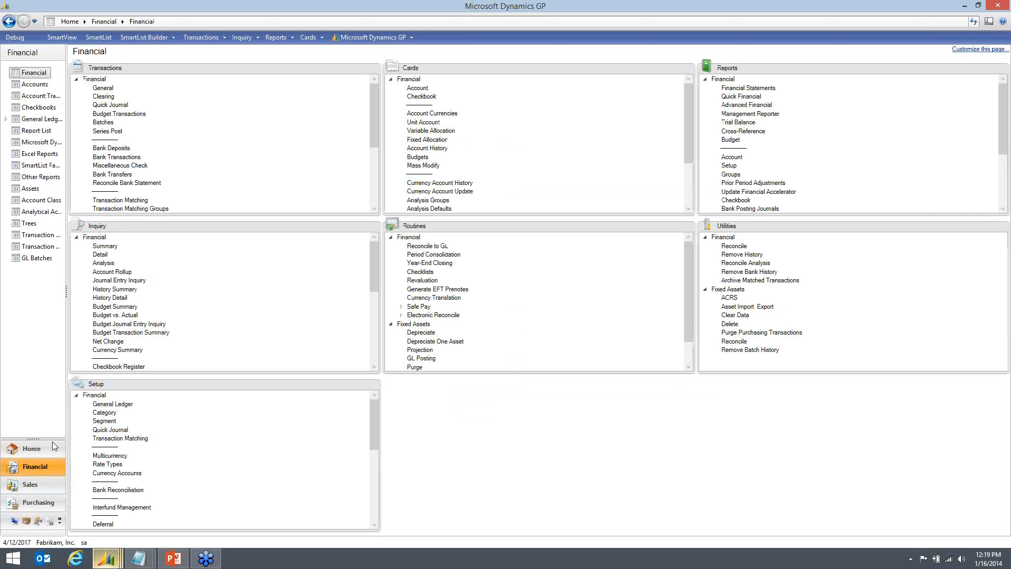
{"action": "left_click", "coordinate": [37, 258]}
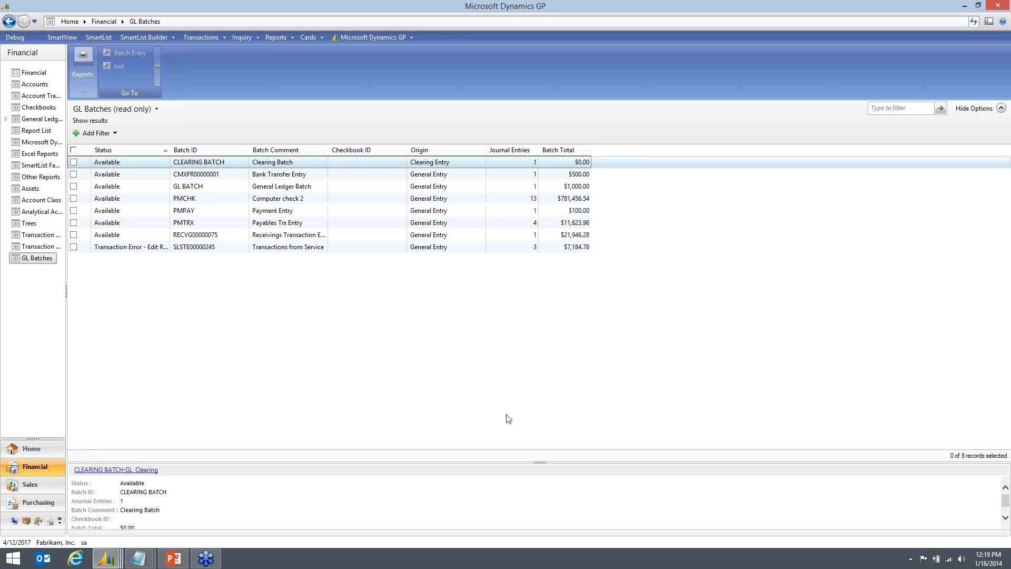
Enlarge the preview area of the GL Batches list and step through the batches down to RECVG00000075 to examine their details
{"action": "left_click_drag", "start_coordinate": [540, 462], "coordinate": [539, 424]}
{"action": "key", "text": "Down"}
{"action": "key", "text": "Down"}
{"action": "key", "text": "Down"}
{"action": "key", "text": "Down"}
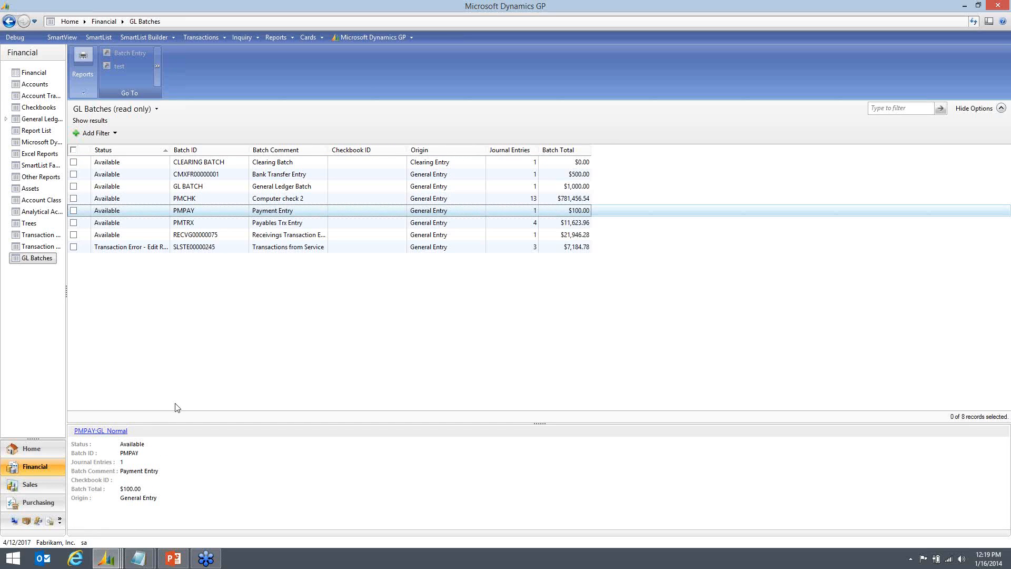
{"action": "key", "text": "Down"}
{"action": "key", "text": "Down"}
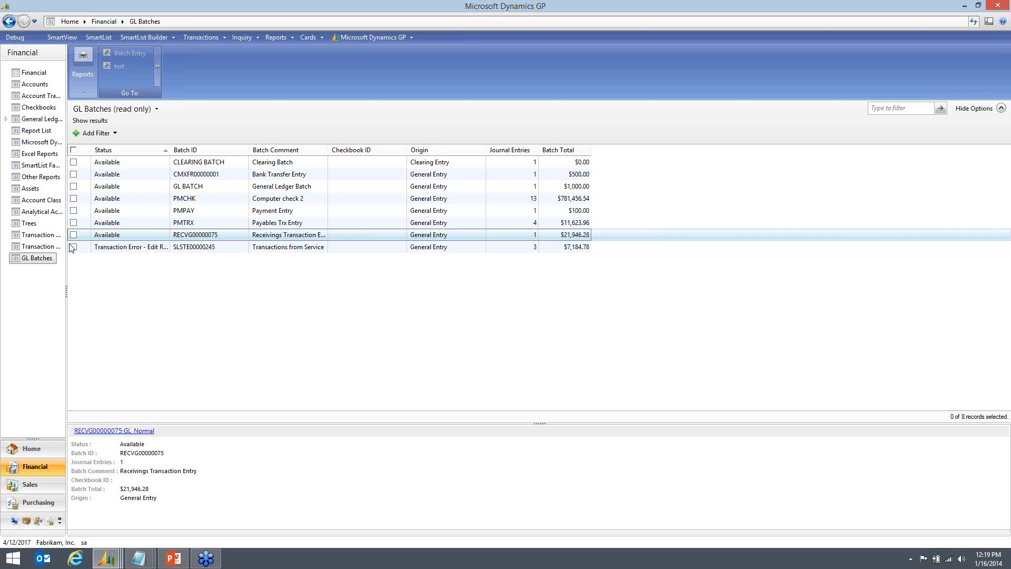
Load the ACCT_TRX drill down in Drill Down Builder, review its parameter and search definition, then save and close it
{"action": "left_click", "coordinate": [32, 447]}
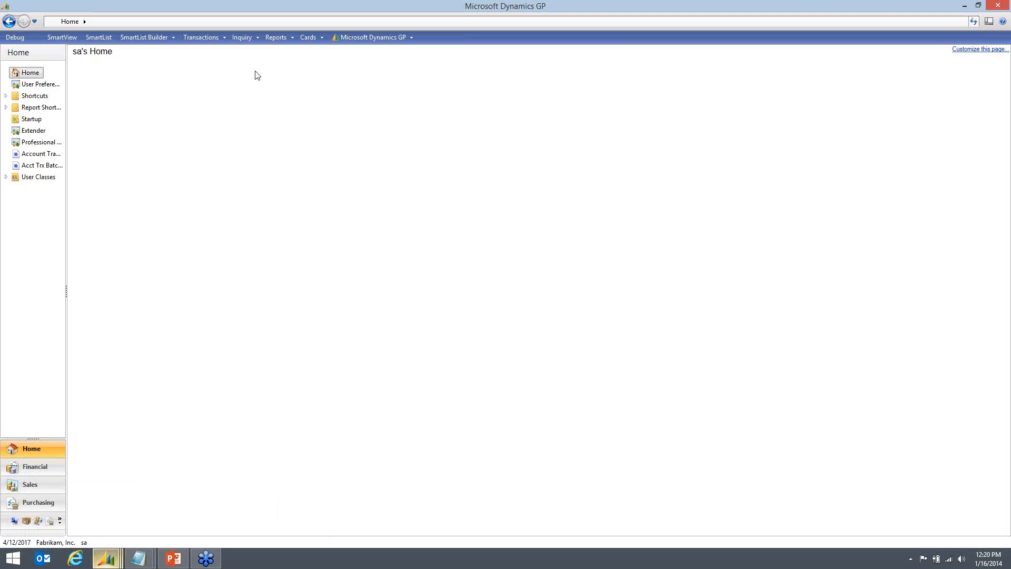
{"action": "left_click", "coordinate": [169, 36]}
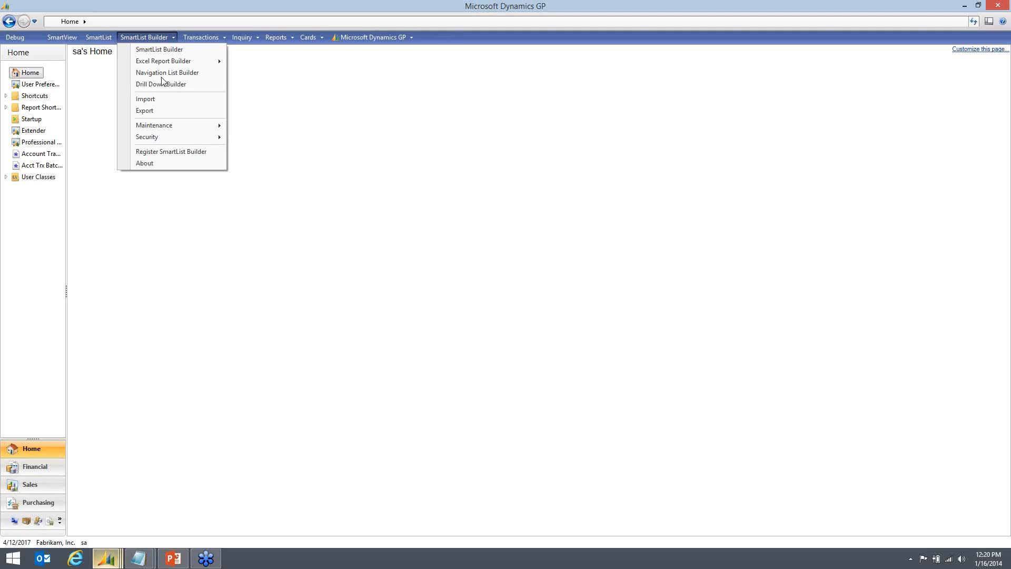
{"action": "left_click", "coordinate": [159, 84]}
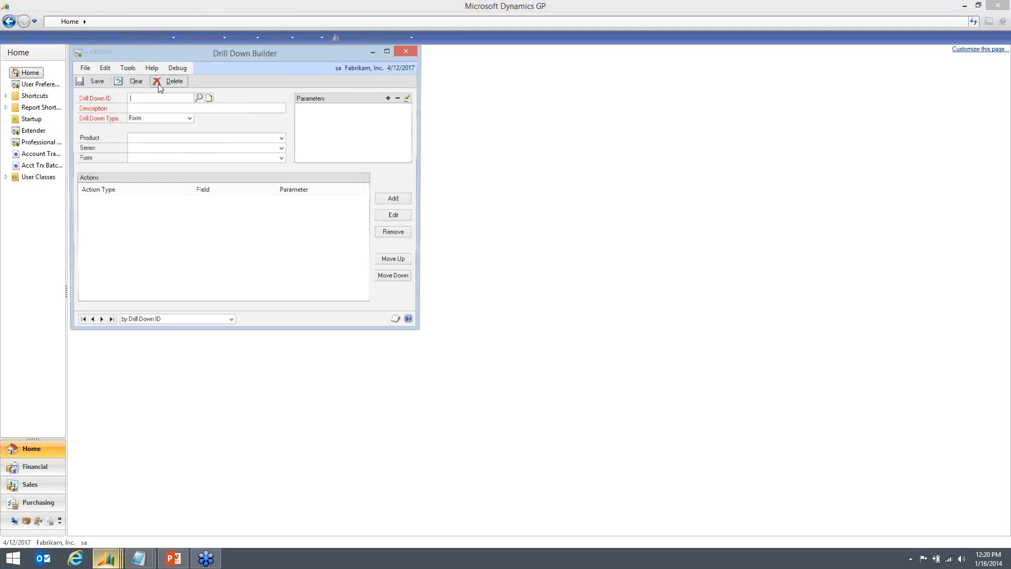
{"action": "left_click", "coordinate": [199, 98]}
{"action": "double_click", "coordinate": [232, 165]}
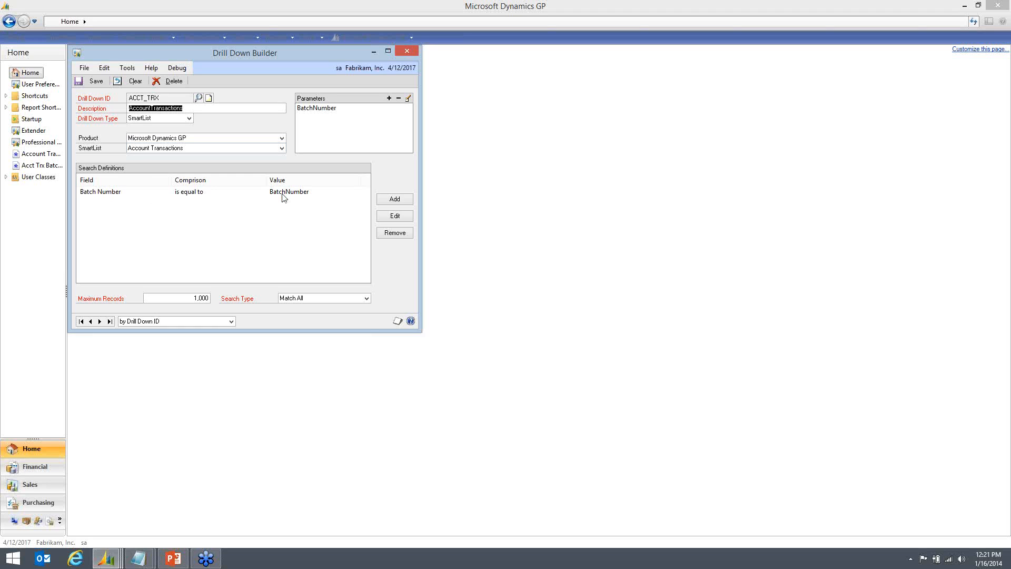
{"action": "left_click", "coordinate": [92, 81]}
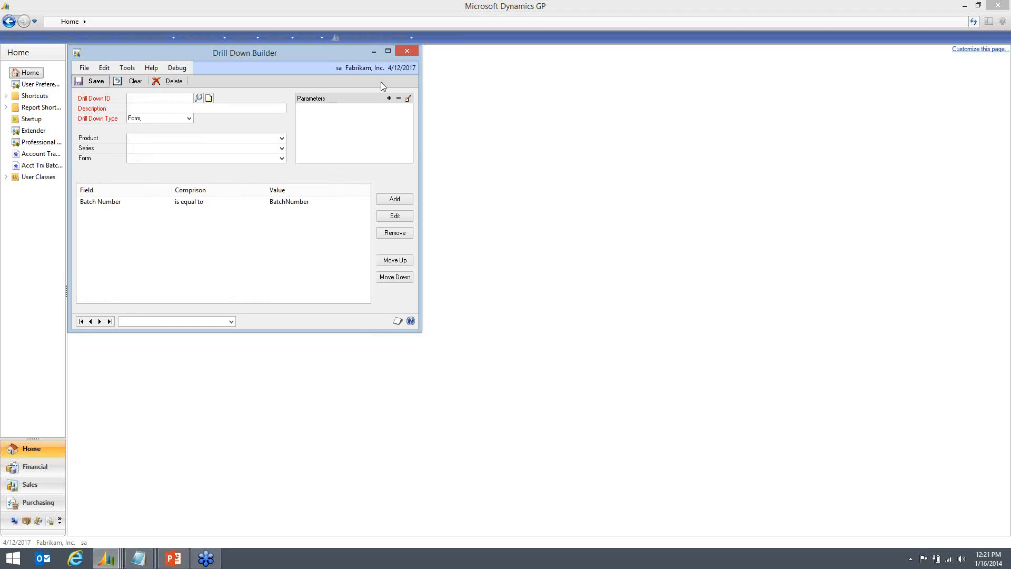
{"action": "left_click", "coordinate": [405, 51]}
Open Excel Report Builder and load the GL_BATCHES Excel report
{"action": "left_click", "coordinate": [146, 38]}
{"action": "mouse_move", "coordinate": [151, 61]}
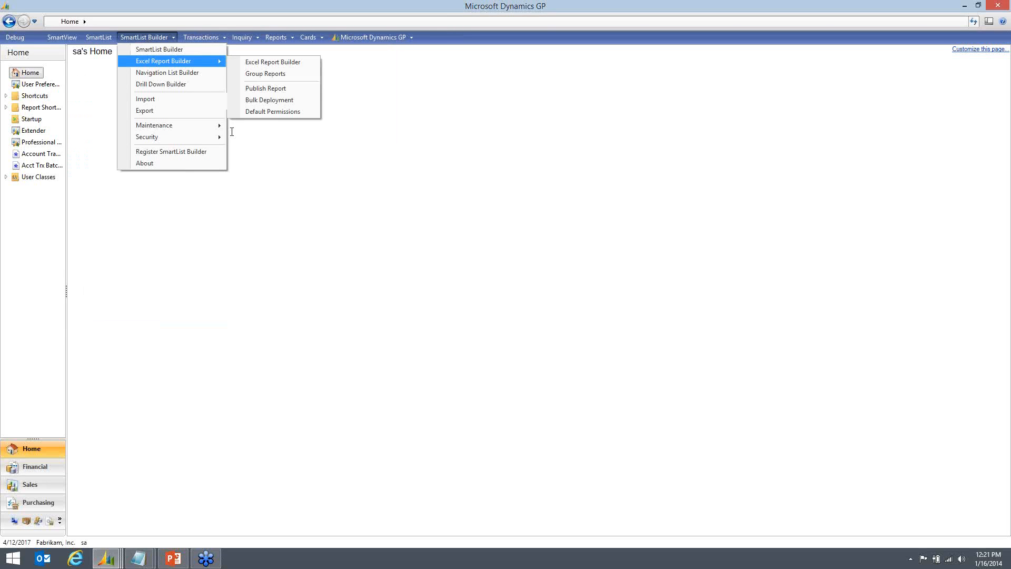
{"action": "left_click", "coordinate": [273, 61]}
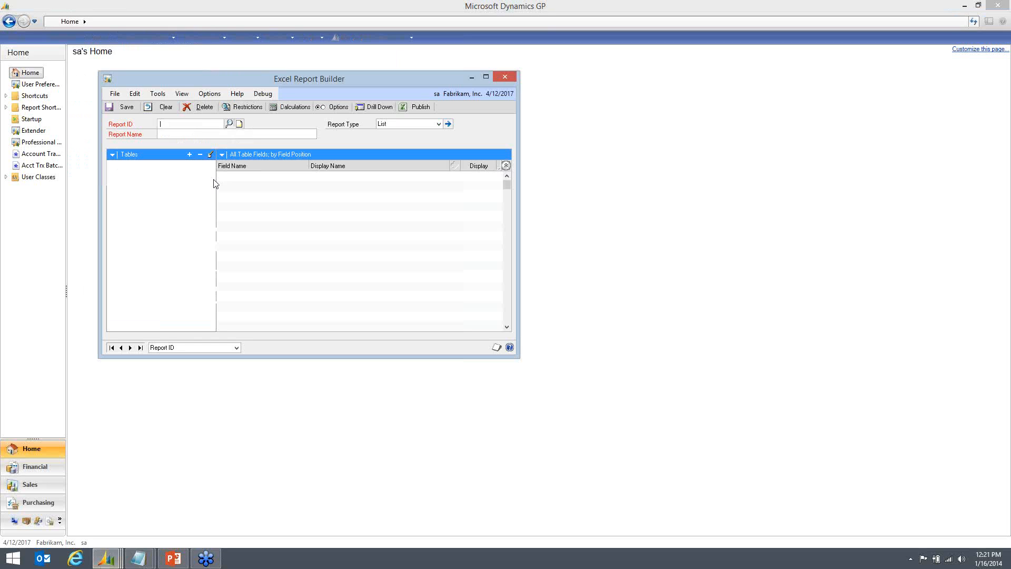
{"action": "left_click", "coordinate": [229, 124]}
{"action": "double_click", "coordinate": [217, 173]}
Start a new drill down for the GL Batches Excel report on the Batch ID column, using the AccountTransactions drill down
{"action": "left_click", "coordinate": [377, 106]}
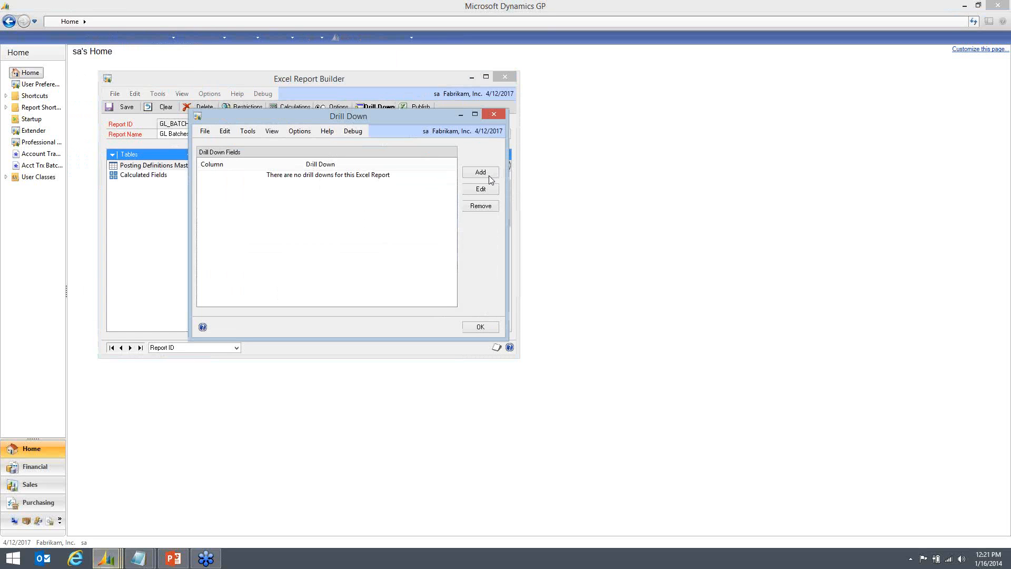
{"action": "left_click", "coordinate": [489, 176]}
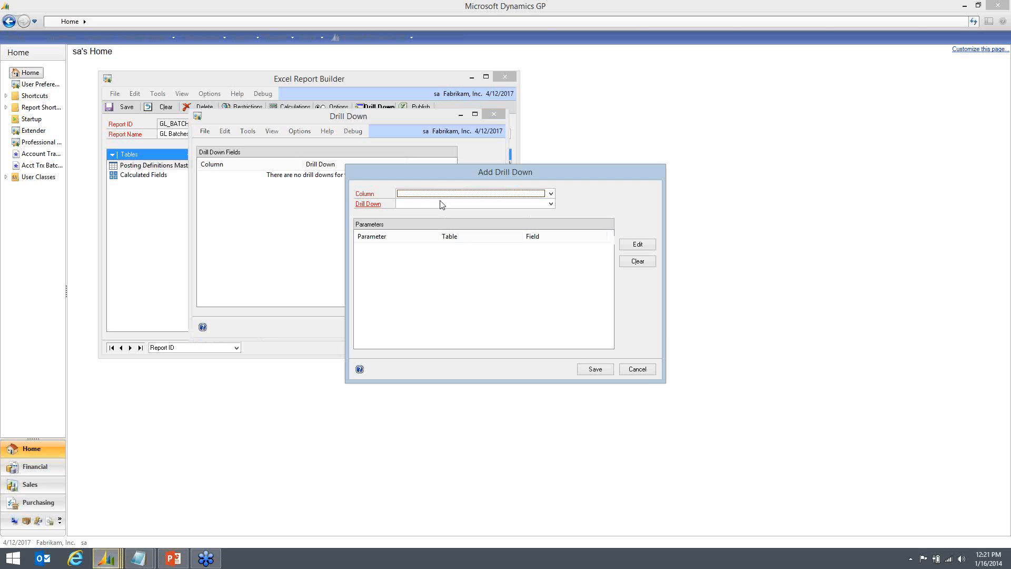
{"action": "left_click", "coordinate": [416, 194]}
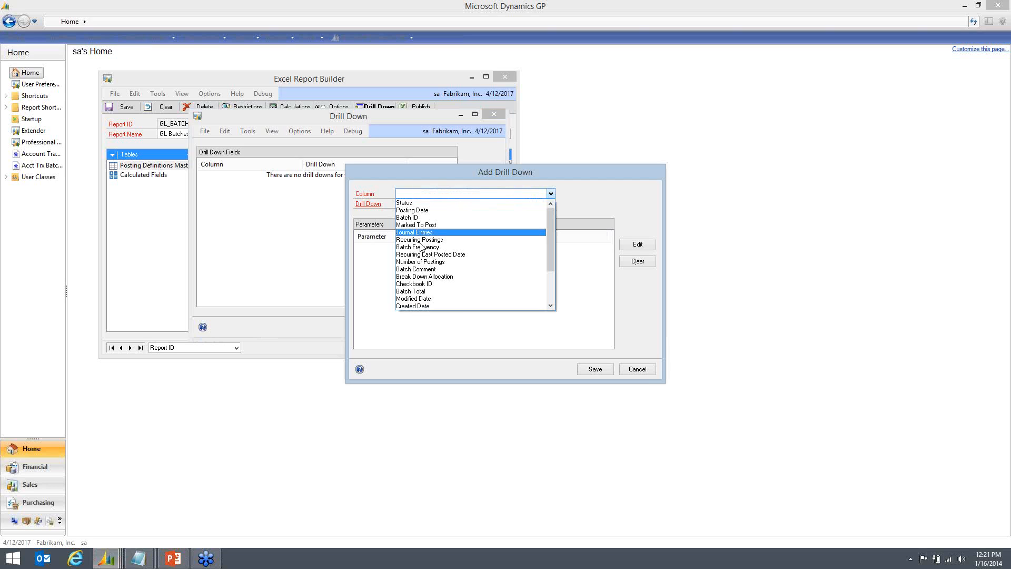
{"action": "left_click", "coordinate": [418, 217]}
{"action": "left_click", "coordinate": [416, 204]}
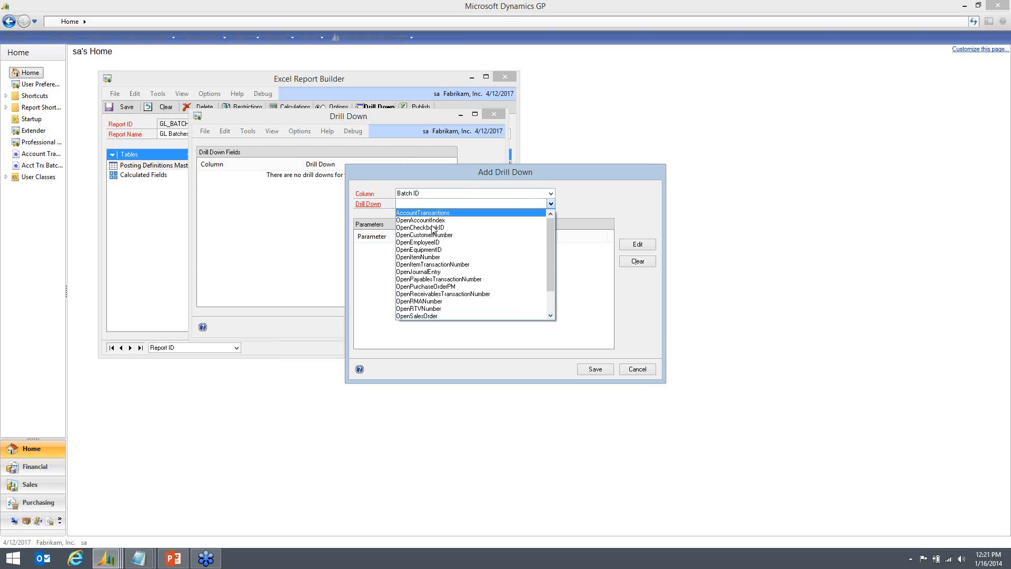
{"action": "left_click", "coordinate": [550, 304]}
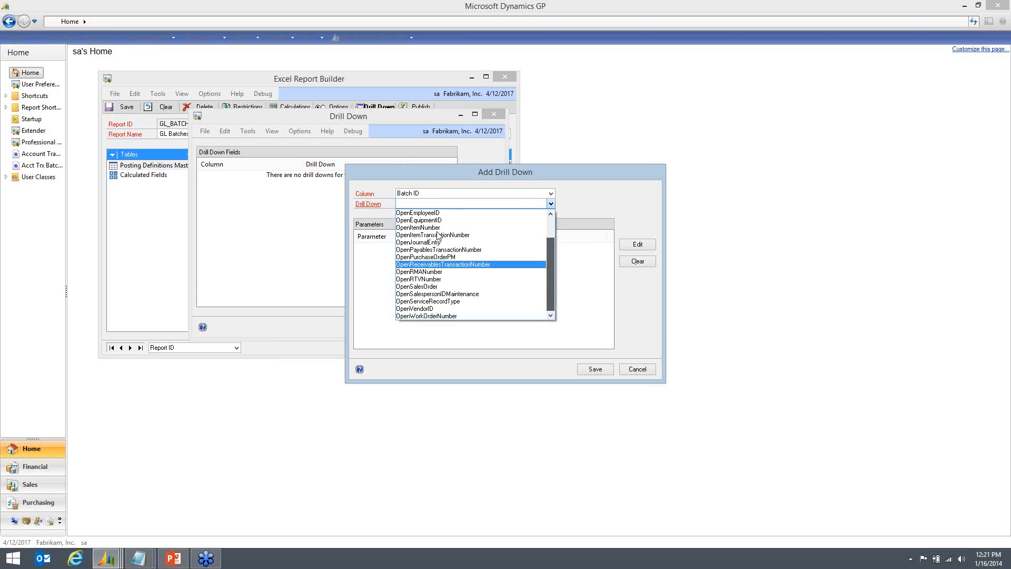
{"action": "scroll", "coordinate": [438, 235], "scroll_direction": "up", "scroll_amount": 2}
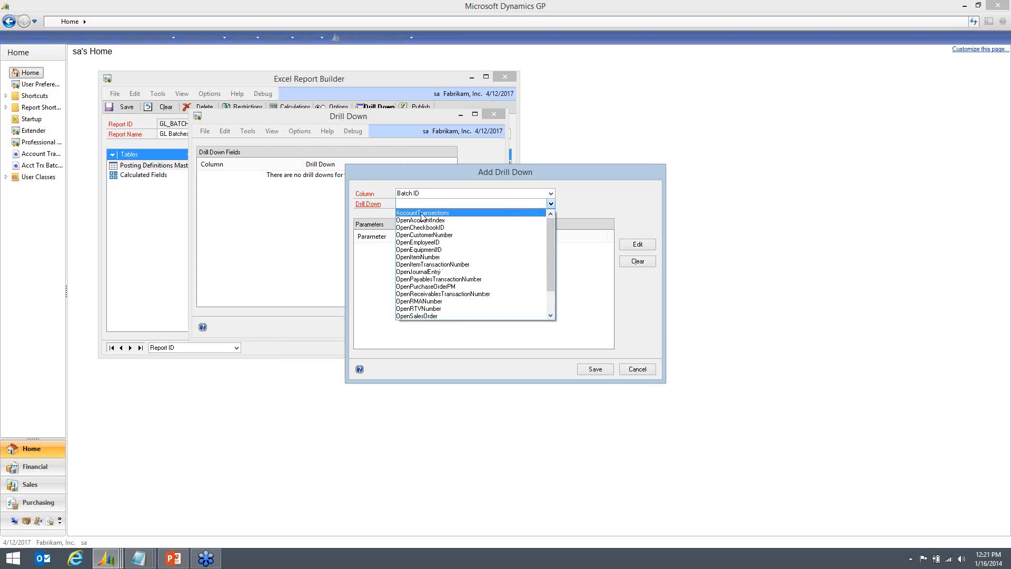
{"action": "left_click", "coordinate": [422, 214]}
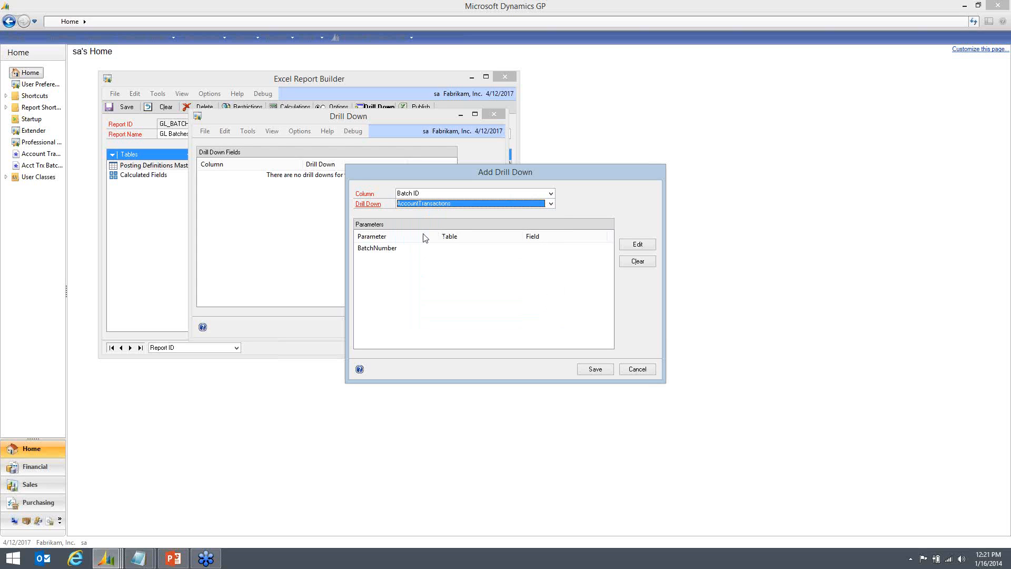
Map the BatchNumber parameter to the Batch ID field of the Posting Definitions Master table and save the drill down
{"action": "double_click", "coordinate": [391, 252]}
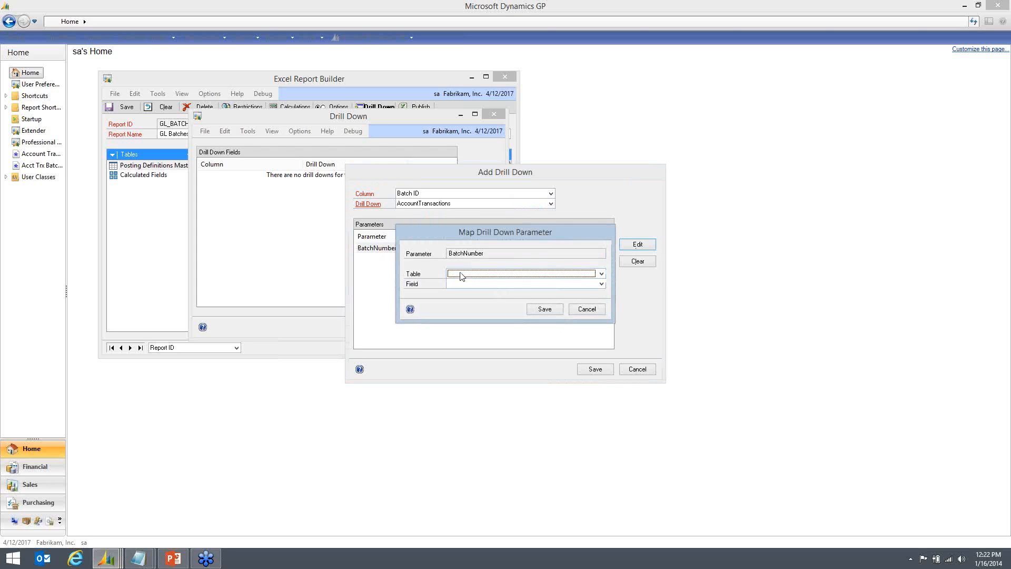
{"action": "left_click", "coordinate": [460, 274]}
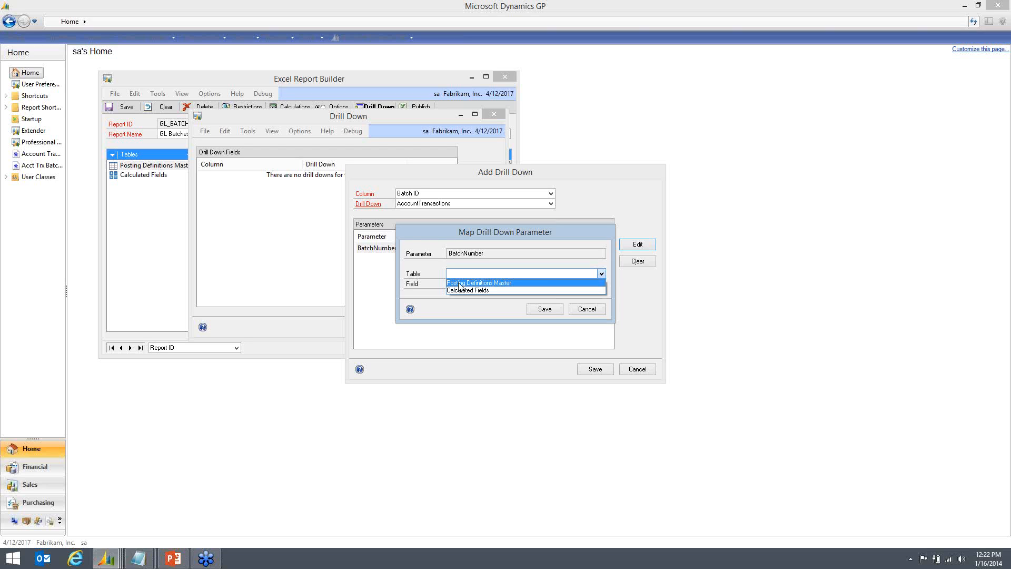
{"action": "left_click", "coordinate": [461, 284]}
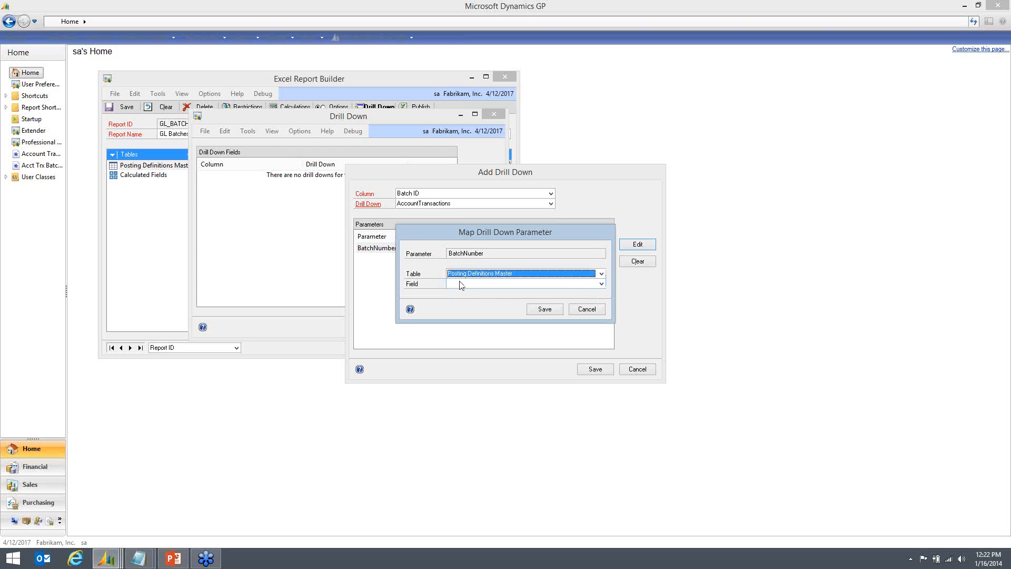
{"action": "left_click", "coordinate": [461, 284]}
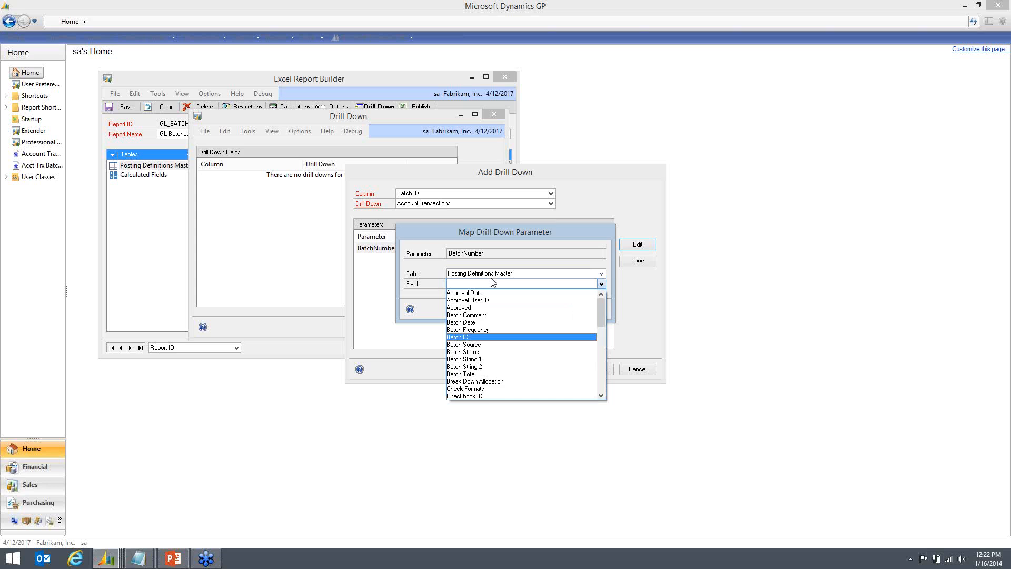
{"action": "left_click", "coordinate": [458, 337]}
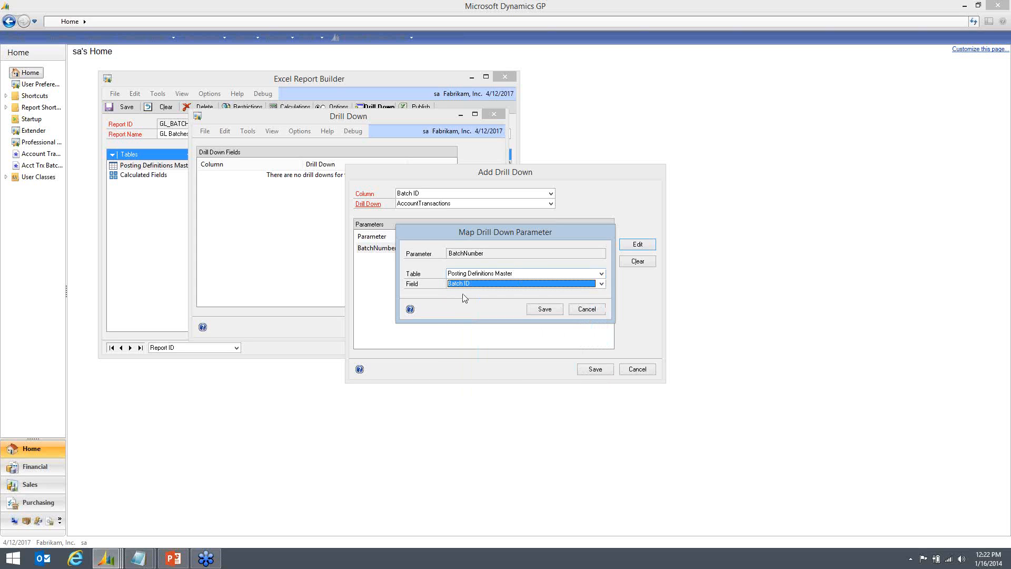
{"action": "left_click", "coordinate": [543, 309]}
{"action": "left_click", "coordinate": [594, 369]}
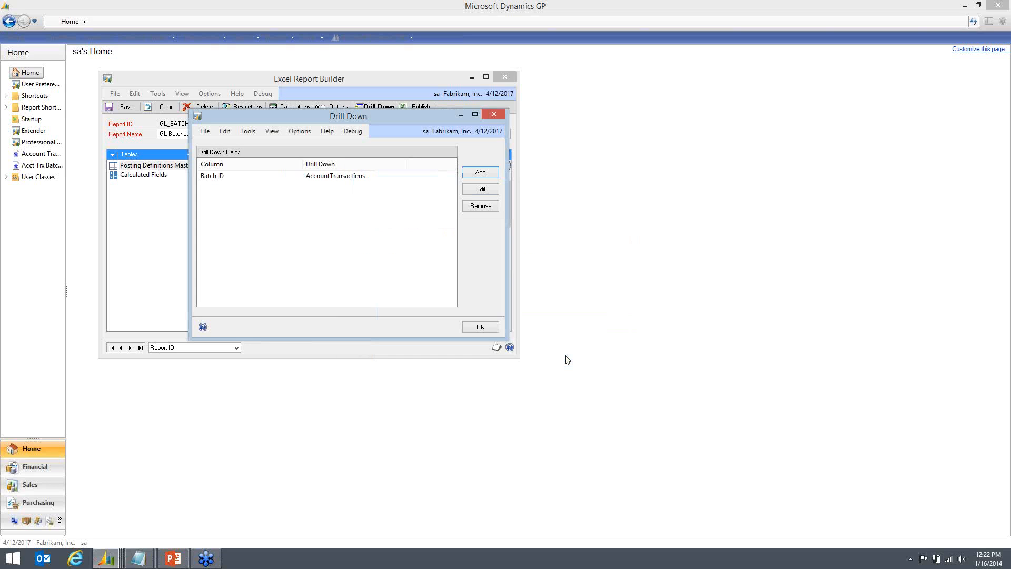
Accept the report's drill downs and republish the GL Batches Excel report to file, overwriting the existing data connections
{"action": "left_click", "coordinate": [480, 327]}
{"action": "left_click", "coordinate": [421, 108]}
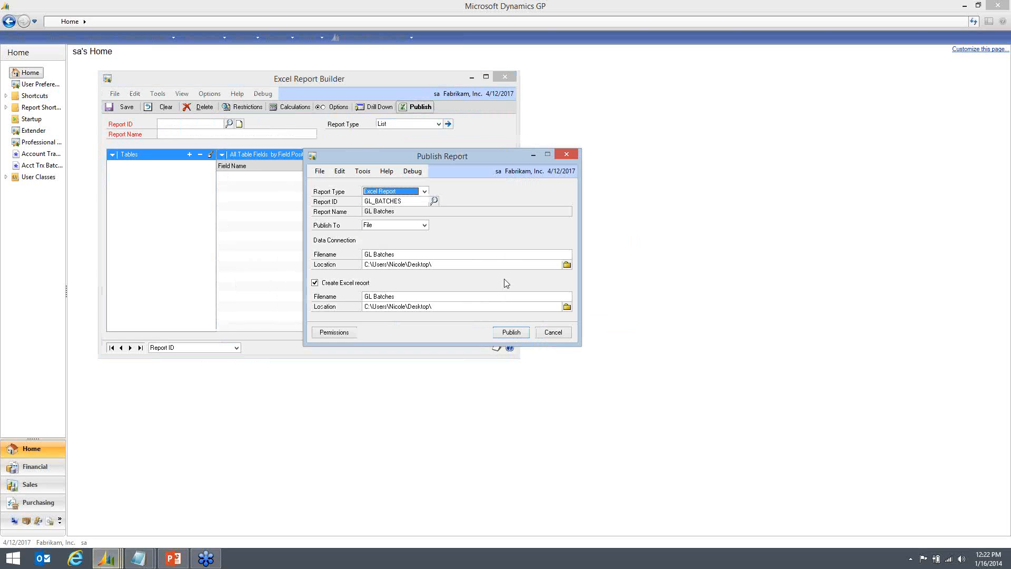
{"action": "left_click", "coordinate": [511, 332]}
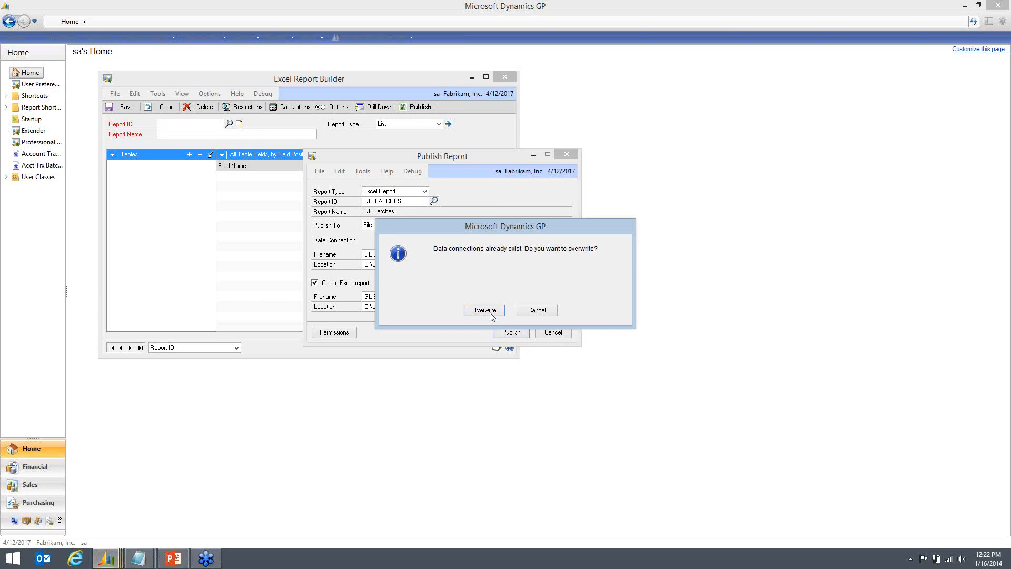
{"action": "left_click", "coordinate": [483, 309]}
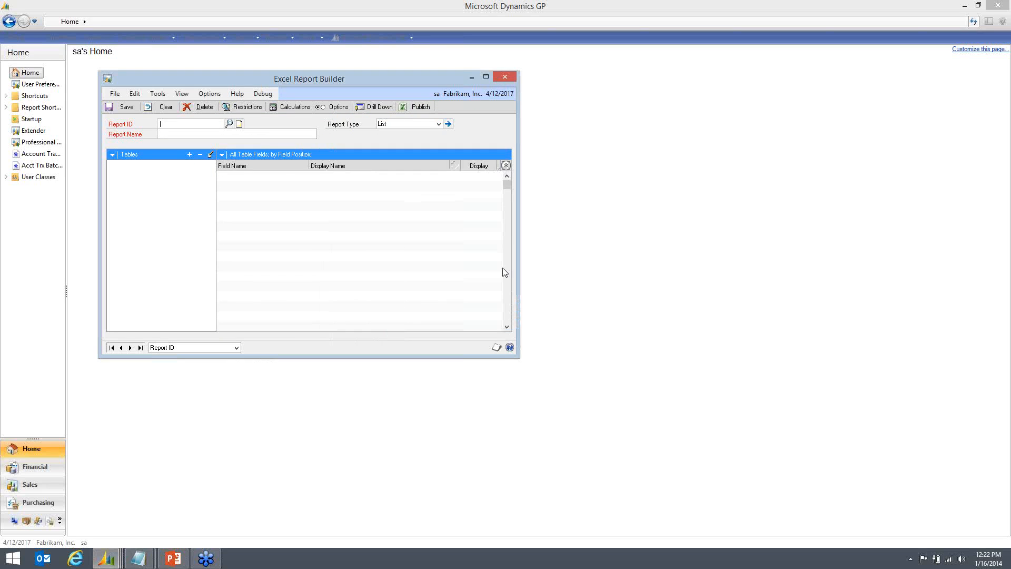
Get the open windows out of the way and open the TWO13 GL Batches.xlsx workbook from the desktop
{"action": "left_click", "coordinate": [948, 5]}
{"action": "left_click", "coordinate": [970, 5]}
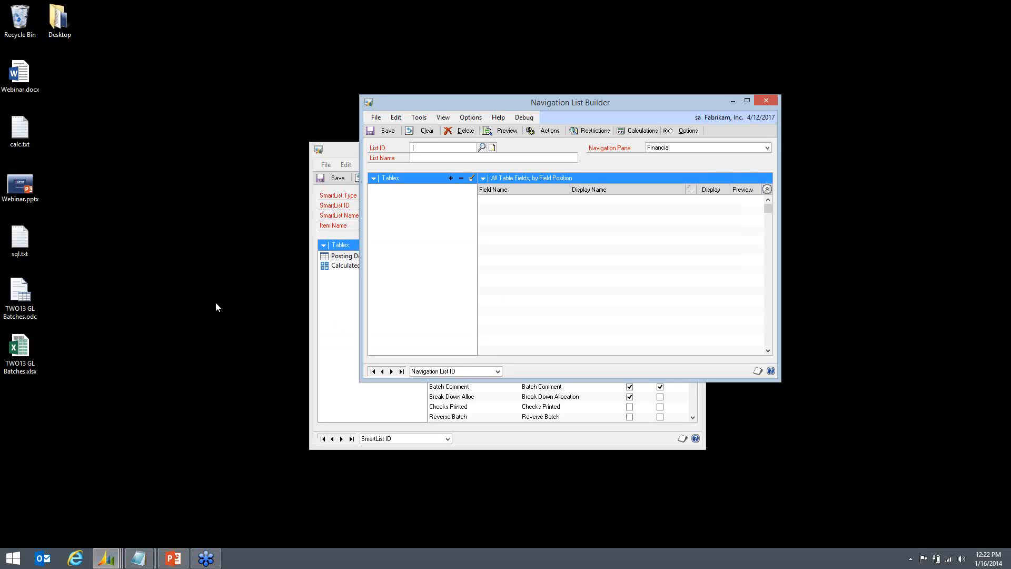
{"action": "left_click", "coordinate": [21, 357]}
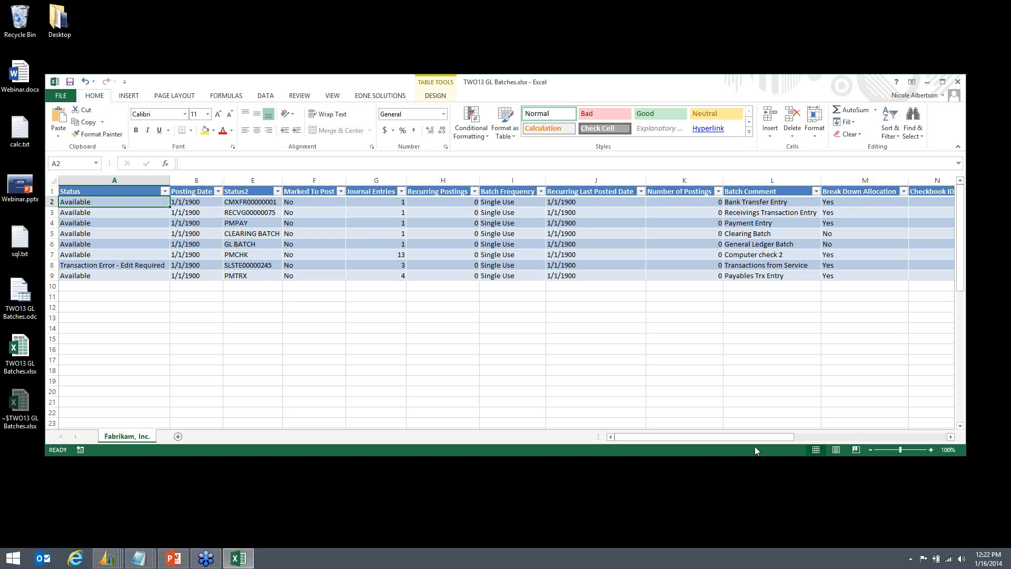
{"action": "mouse_move", "coordinate": [772, 440]}
{"action": "left_mouse_down"}
{"action": "mouse_move", "coordinate": [794, 439]}
{"action": "mouse_move", "coordinate": [772, 439]}
{"action": "left_mouse_up"}
Follow the drill down link for batch CMXFR00000001 and let SmartList Builder apply its pending changes in Dynamics GP
{"action": "left_click", "coordinate": [258, 204]}
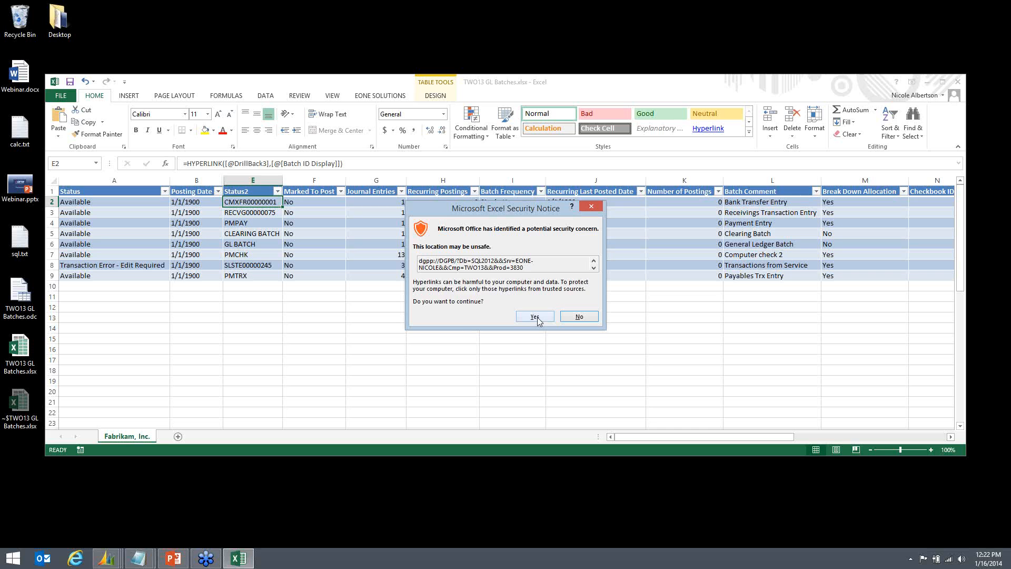
{"action": "left_click", "coordinate": [535, 318]}
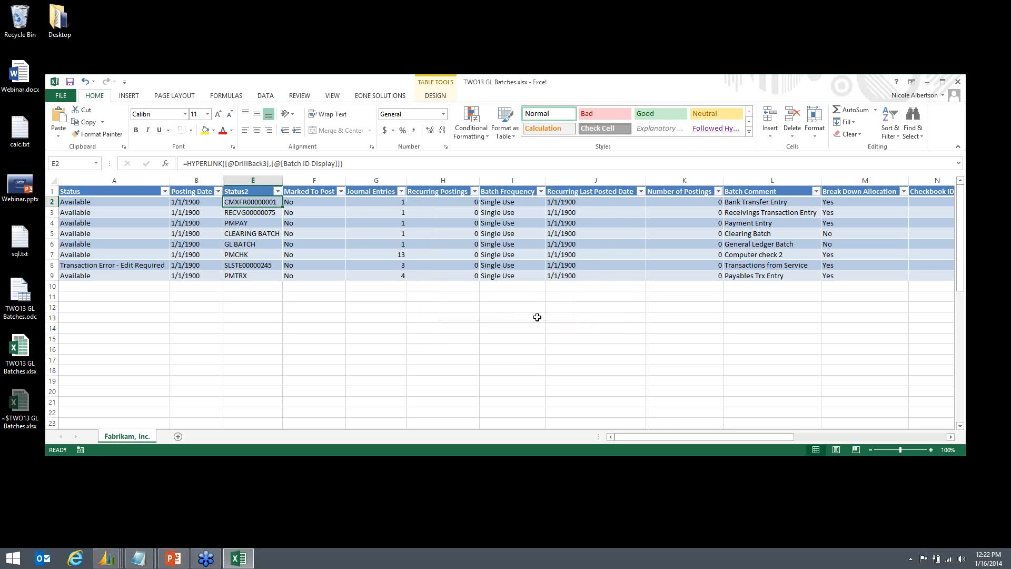
{"action": "mouse_move", "coordinate": [106, 558]}
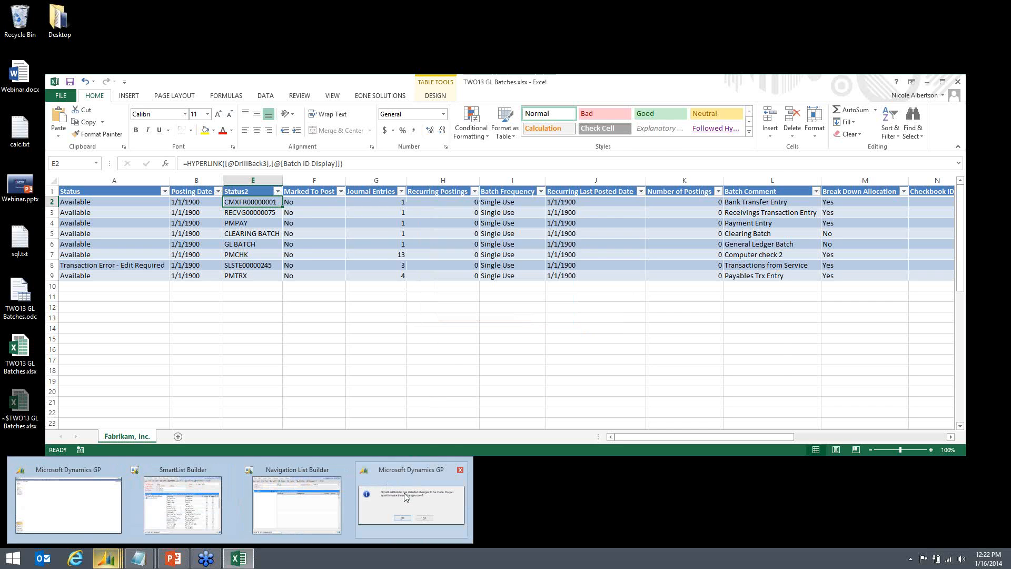
{"action": "left_click", "coordinate": [406, 497]}
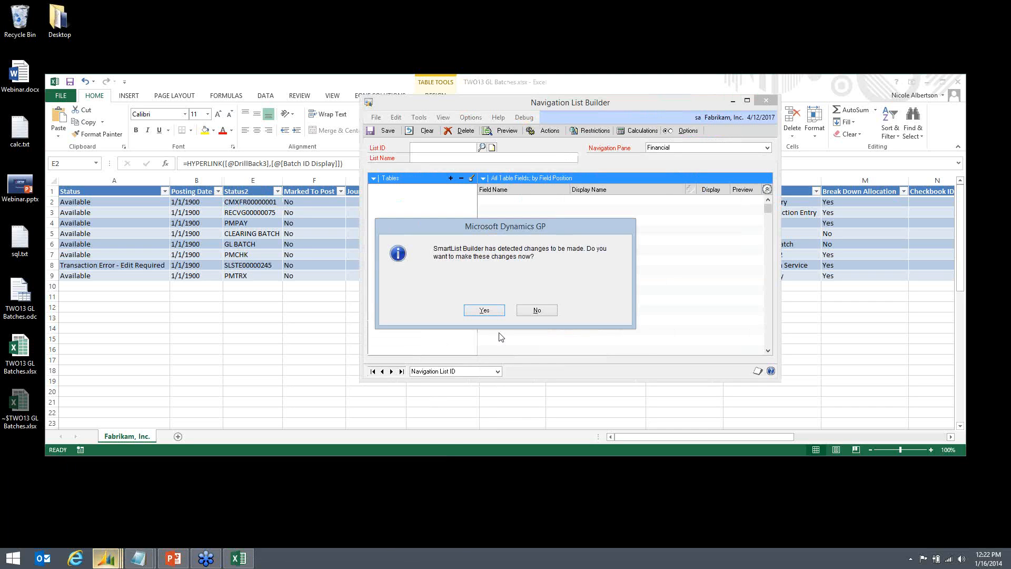
{"action": "left_click", "coordinate": [483, 310]}
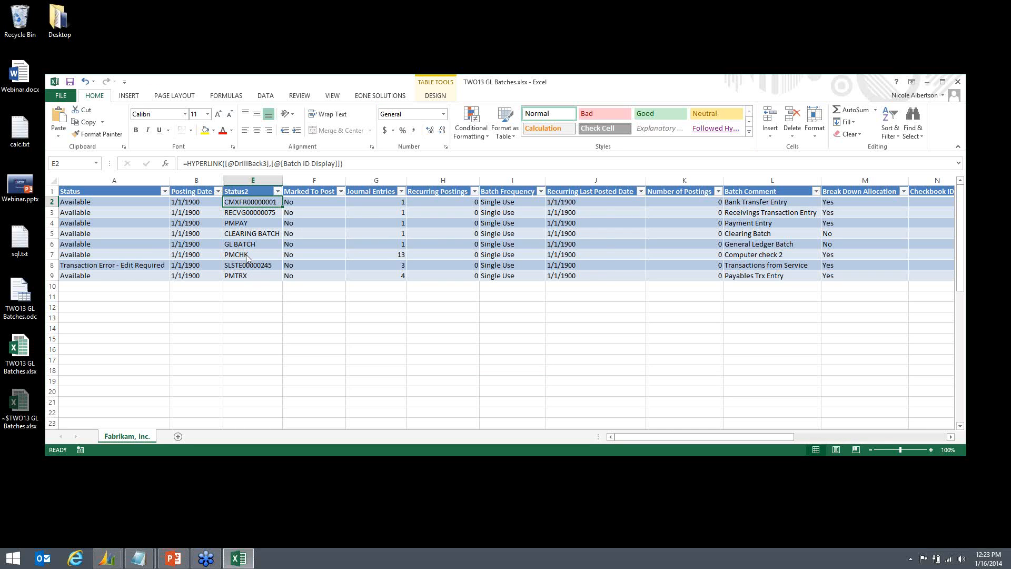
Follow the drill down link for batch PMCHK to view its account transactions in SmartList, and minimize that list
{"action": "left_click", "coordinate": [247, 256]}
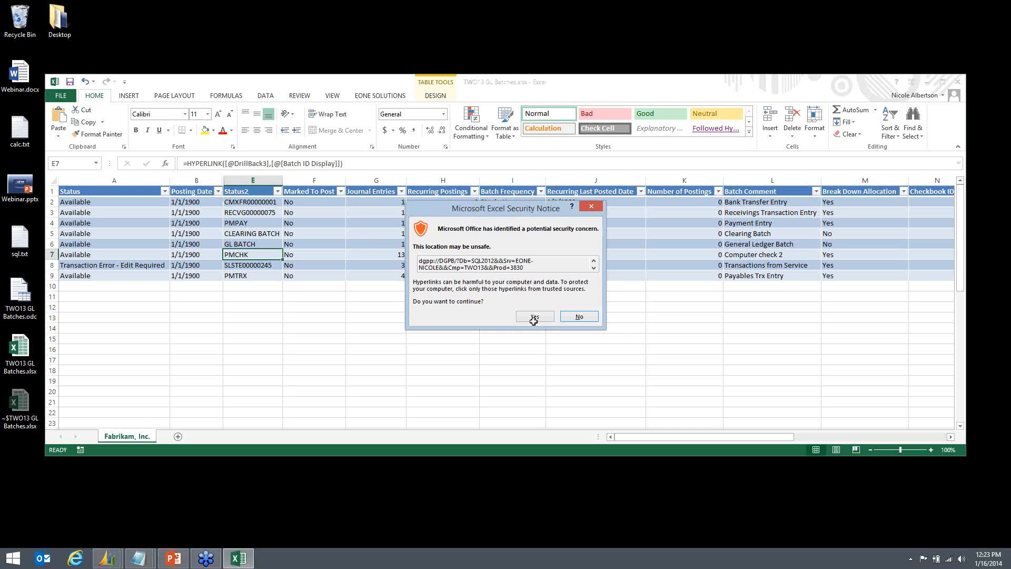
{"action": "left_click", "coordinate": [533, 317]}
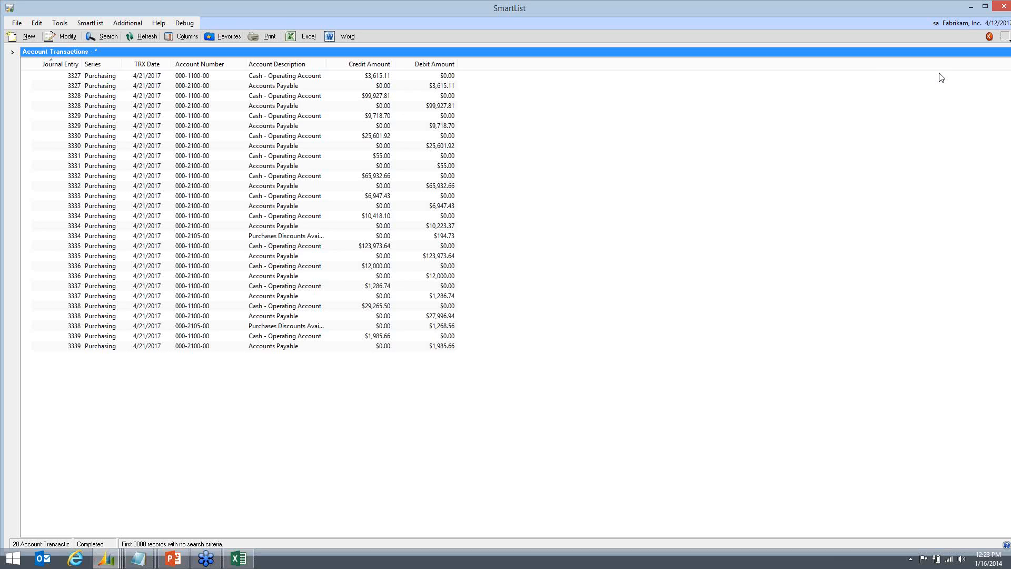
{"action": "left_click", "coordinate": [971, 9]}
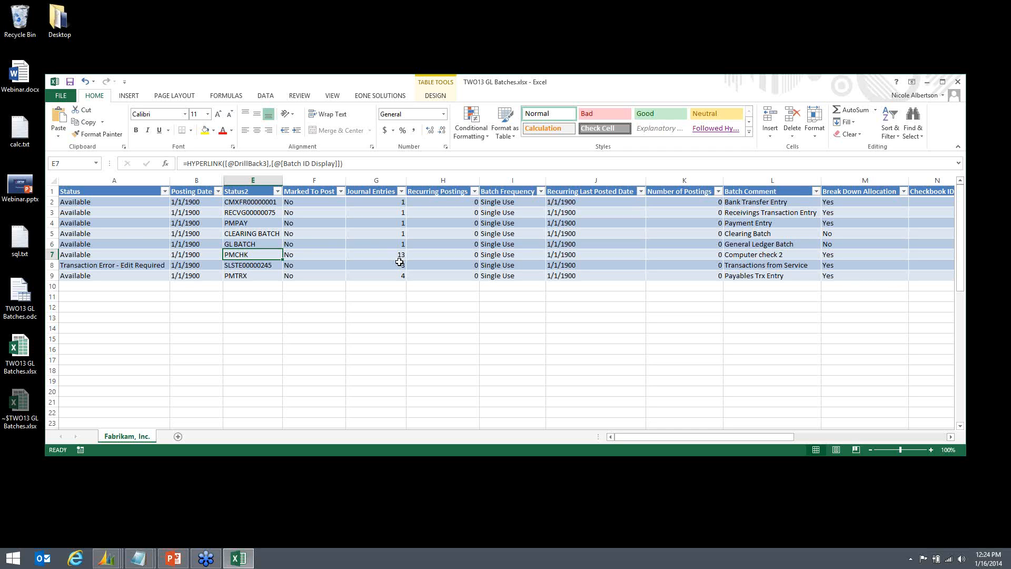
Switch to the PowerPoint slide show and display the slide about the new features
{"action": "left_click", "coordinate": [175, 562]}
{"action": "left_click", "coordinate": [476, 377]}
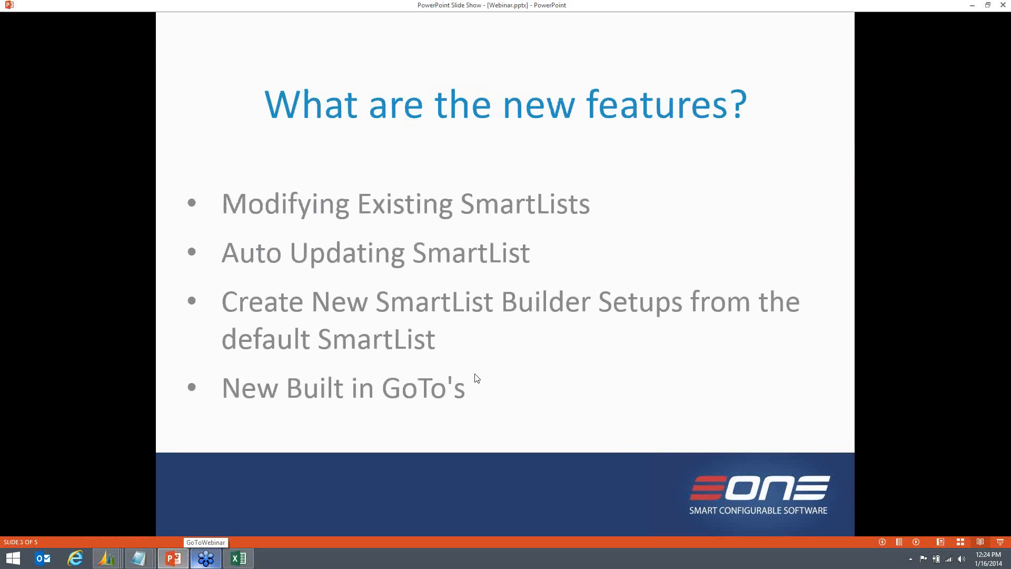
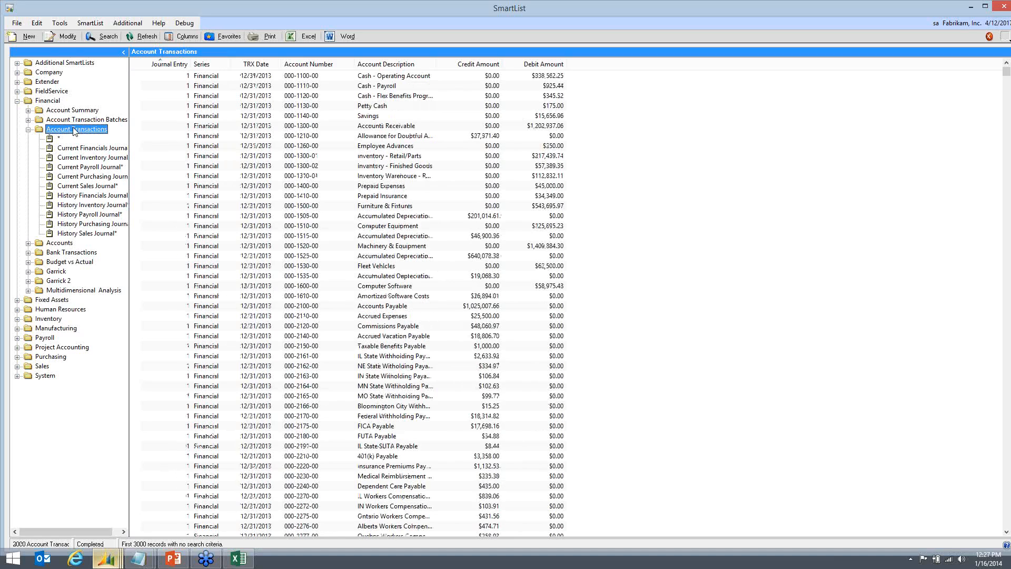
Open the Account Transactions SmartList for modification and set its Note Index field to show the note
{"action": "left_click", "coordinate": [60, 37]}
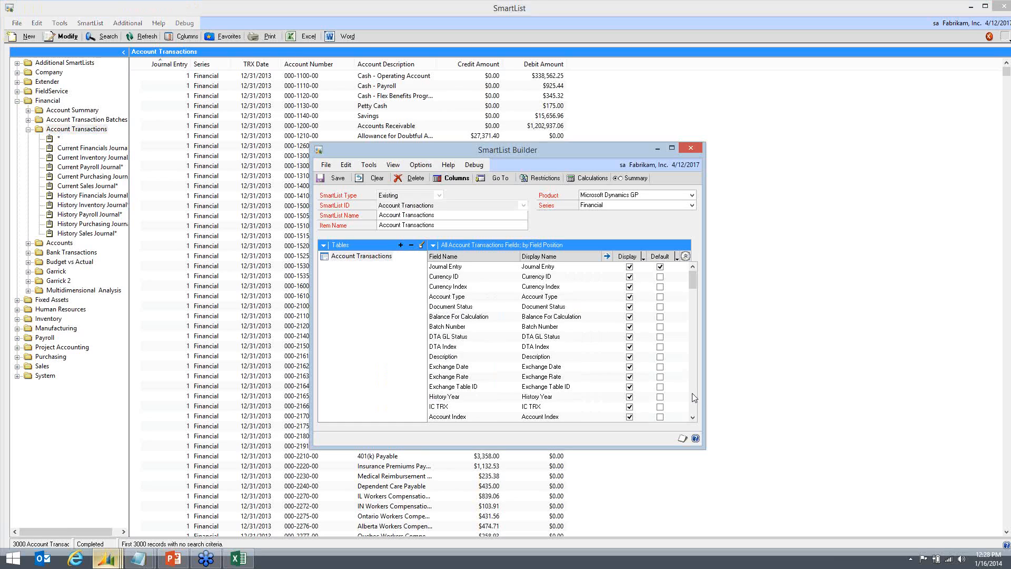
{"action": "left_click", "coordinate": [693, 394]}
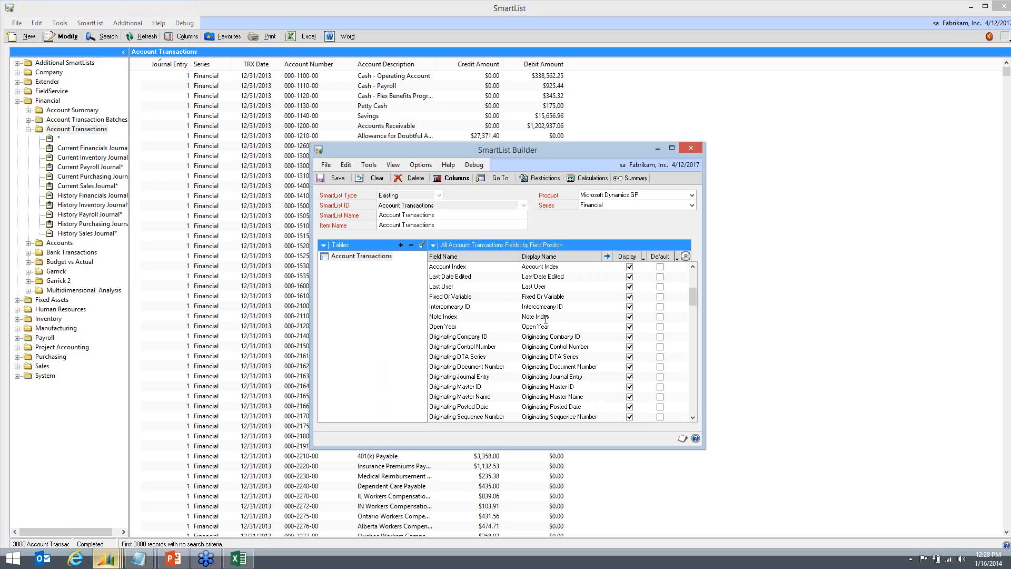
{"action": "left_click", "coordinate": [546, 318]}
{"action": "left_click", "coordinate": [607, 257]}
{"action": "left_click", "coordinate": [411, 295]}
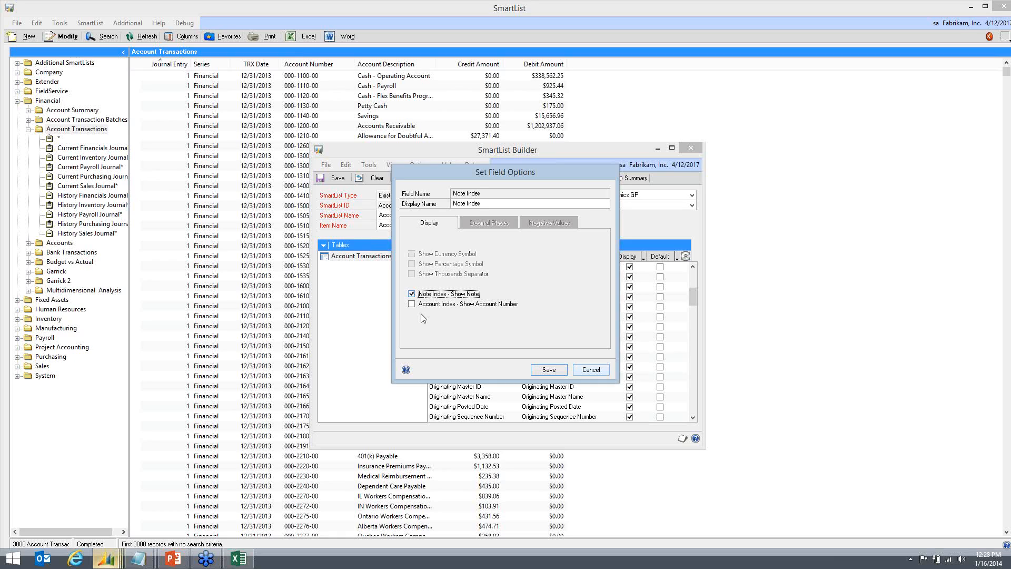
{"action": "left_click", "coordinate": [548, 370]}
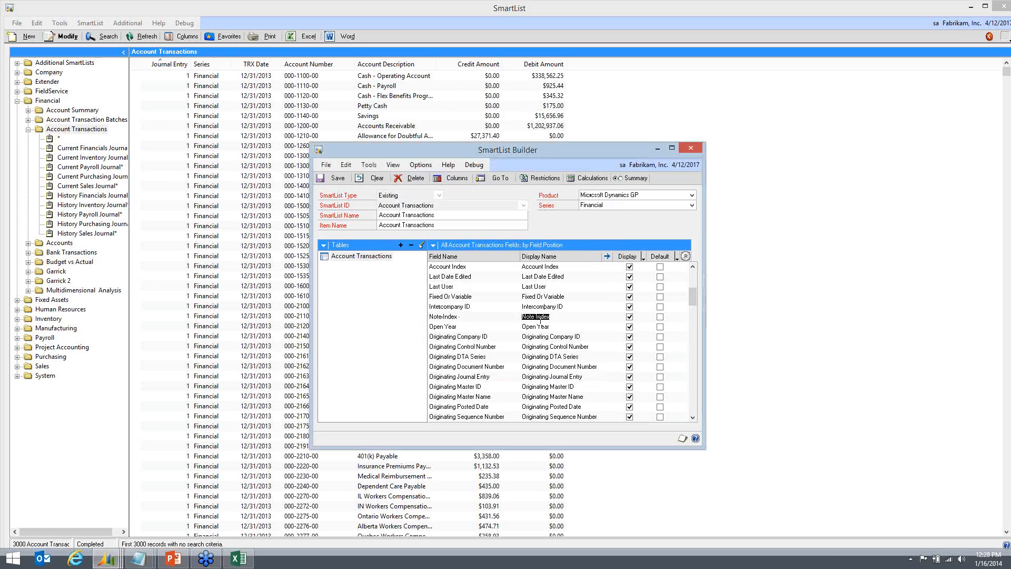
Rename the Note Index field's display name to Notes and make it a default column
{"action": "left_click", "coordinate": [554, 317]}
{"action": "key", "text": "BackSpace"}
{"action": "key", "text": "BackSpace"}
{"action": "key", "text": "BackSpace"}
{"action": "key", "text": "BackSpace"}
{"action": "key", "text": "BackSpace"}
{"action": "key", "text": "BackSpace"}
{"action": "type", "text": "s"}
{"action": "left_click", "coordinate": [660, 316]}
{"action": "scroll", "coordinate": [696, 282], "scroll_direction": "up", "scroll_amount": 6}
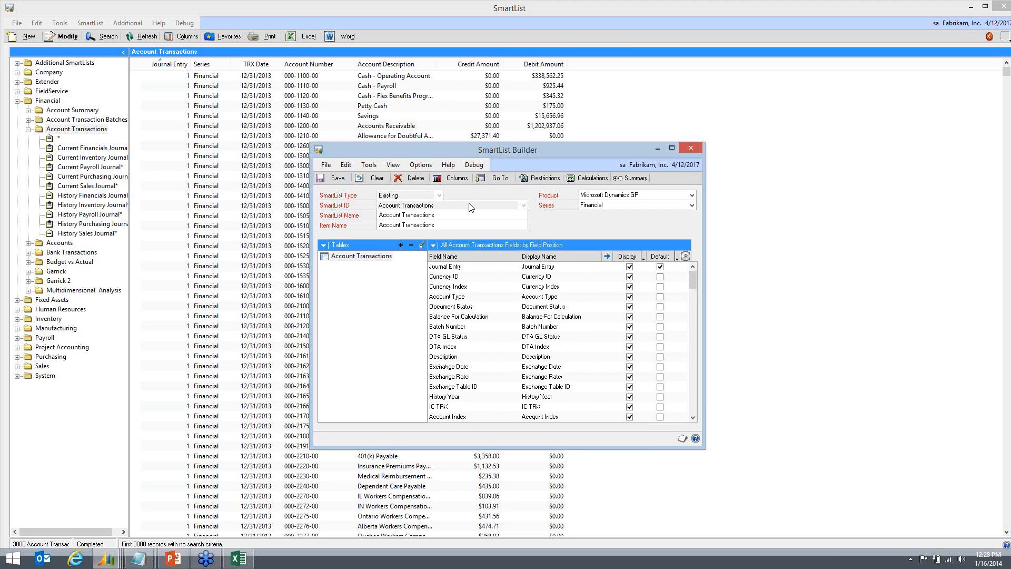
Save the modified Account Transactions SmartList and dismiss the dialogs that interrupt the save
{"action": "left_click", "coordinate": [334, 178]}
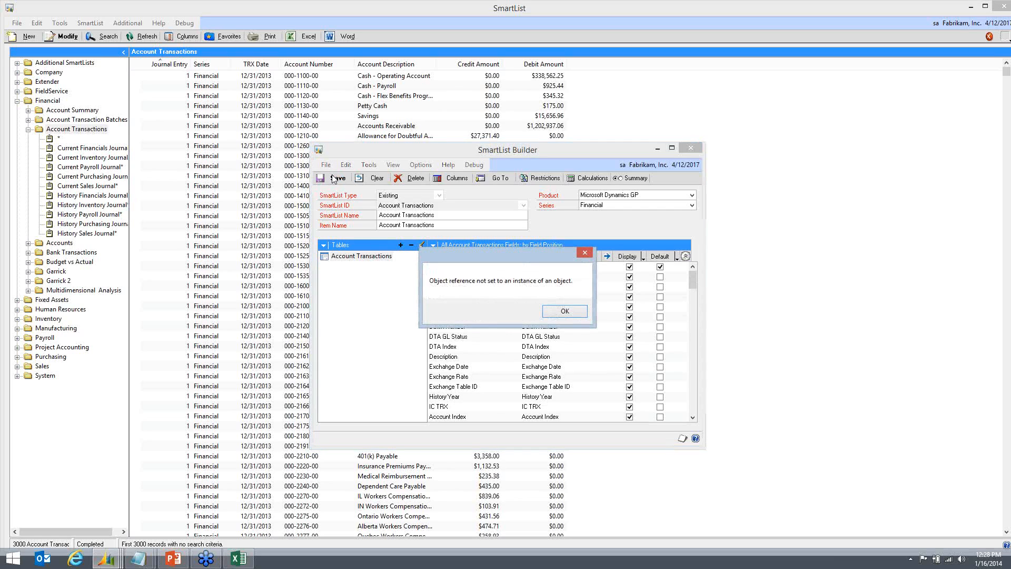
{"action": "left_click", "coordinate": [564, 317]}
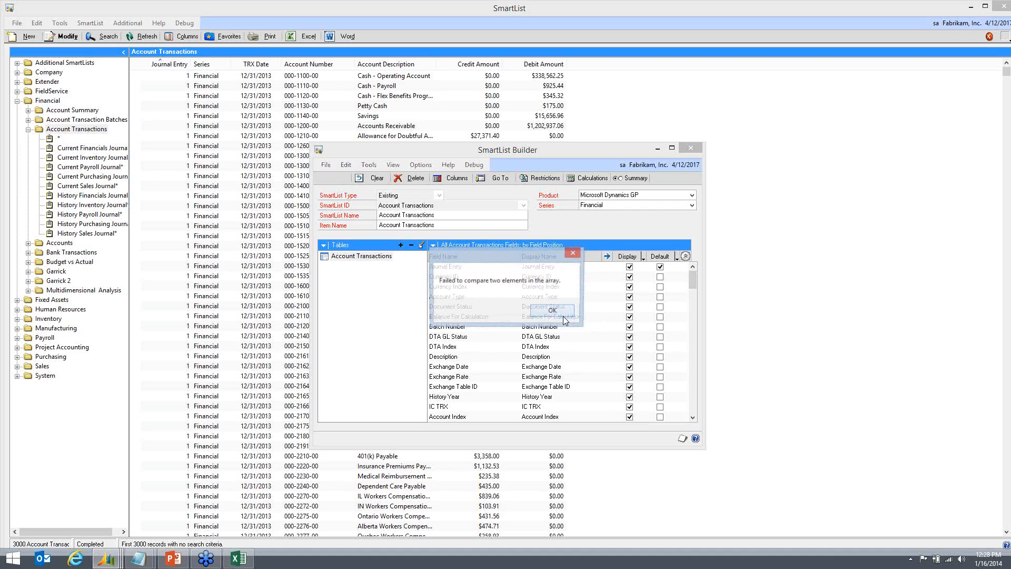
{"action": "left_click", "coordinate": [564, 316]}
{"action": "left_click", "coordinate": [563, 316]}
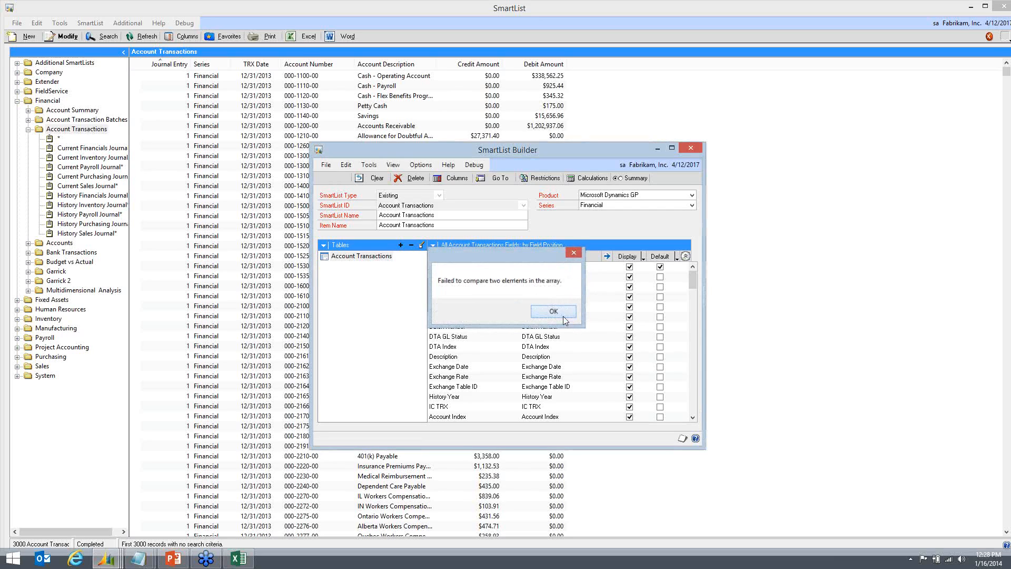
{"action": "left_click", "coordinate": [563, 316]}
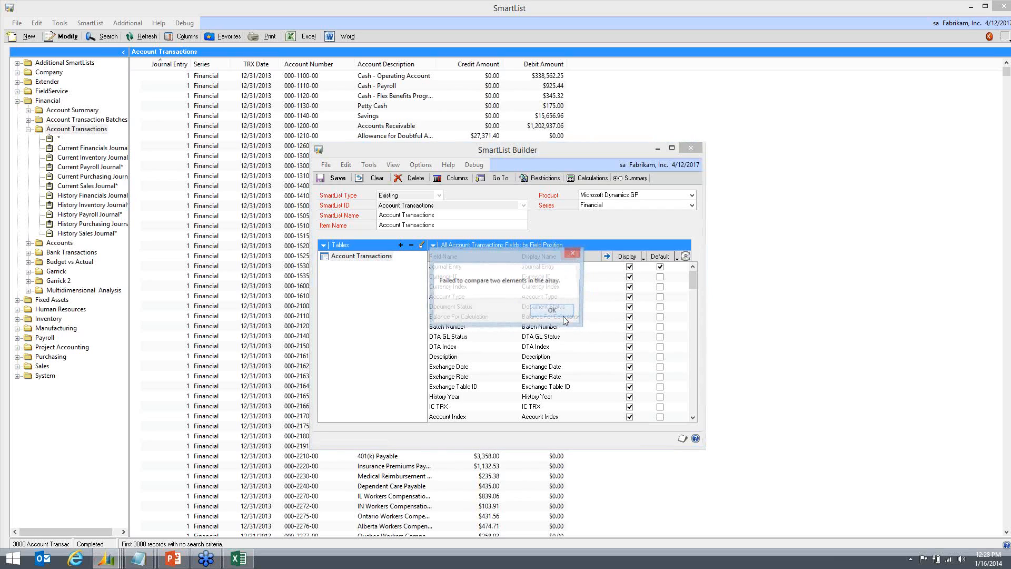
{"action": "left_click", "coordinate": [563, 316]}
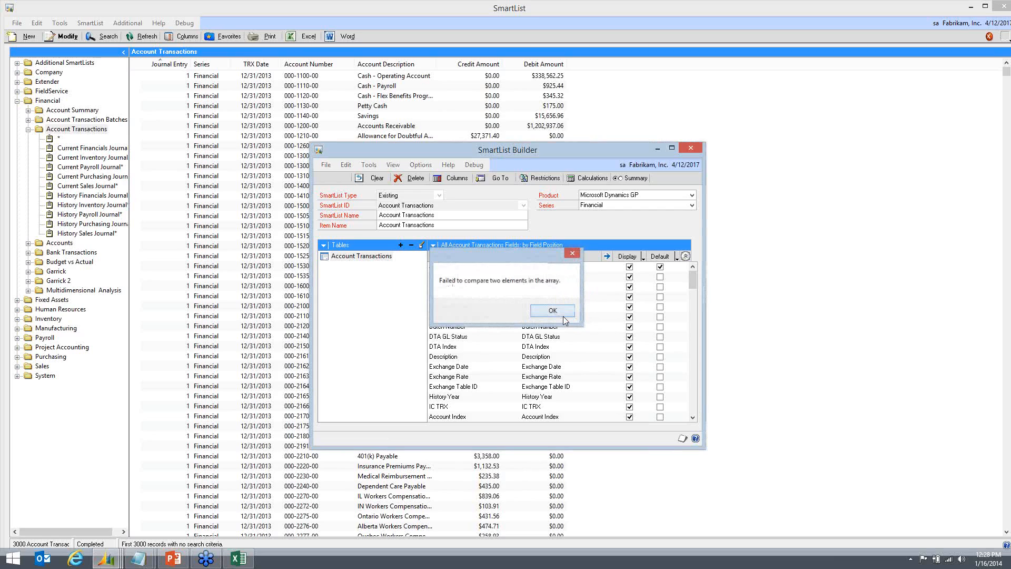
{"action": "left_click", "coordinate": [564, 316]}
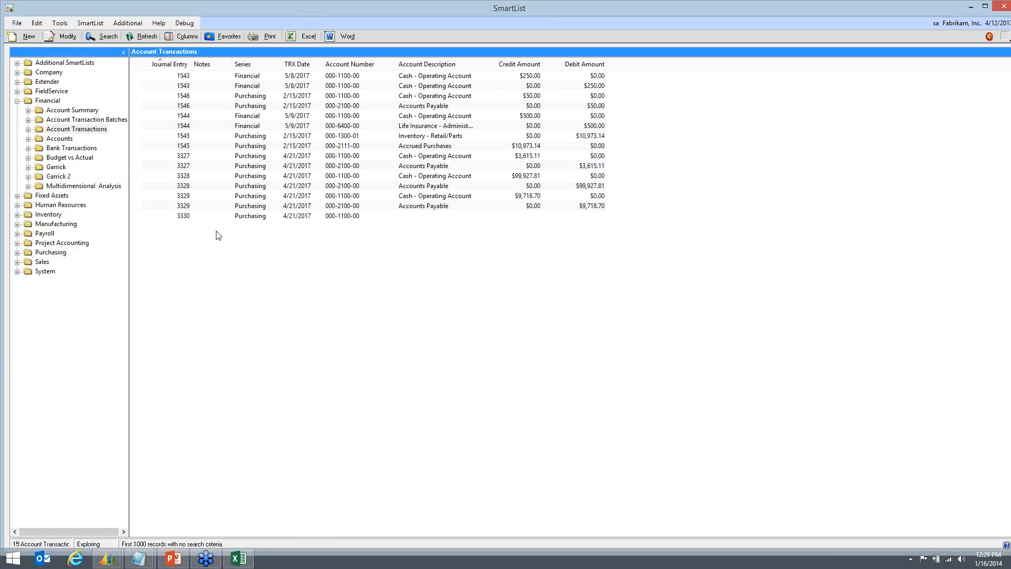
Widen the Notes column in the Account Transactions list and return to the Dynamics GP home window
{"action": "left_click", "coordinate": [211, 65]}
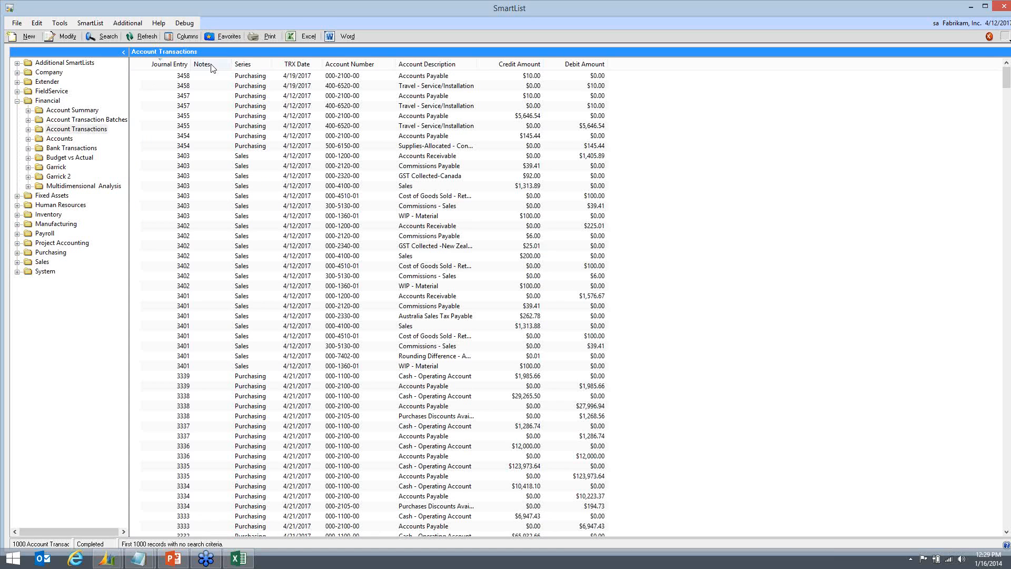
{"action": "left_click", "coordinate": [190, 64]}
{"action": "left_click", "coordinate": [174, 64]}
{"action": "left_click_drag", "start_coordinate": [231, 64], "coordinate": [299, 68]}
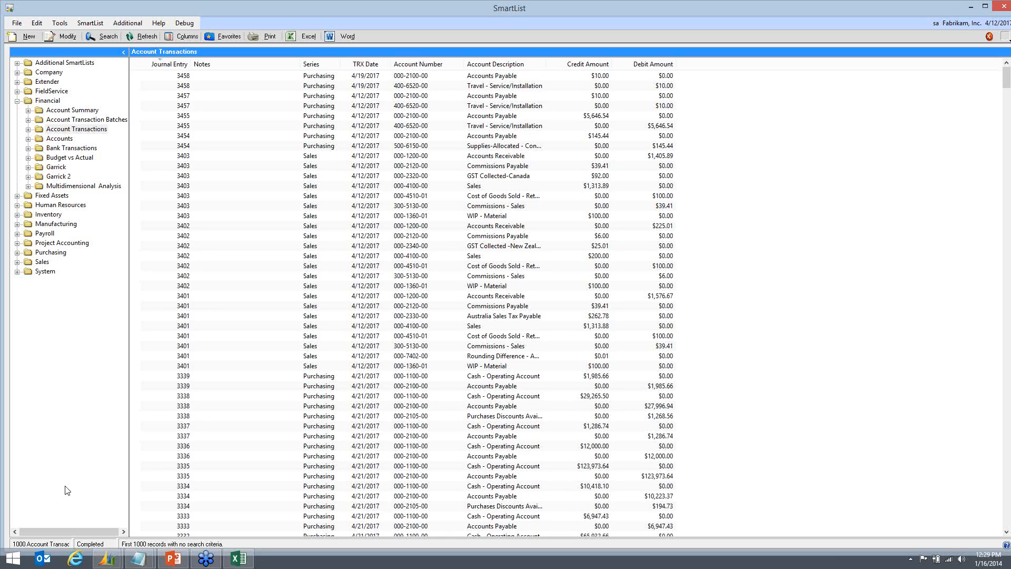
{"action": "mouse_move", "coordinate": [108, 562]}
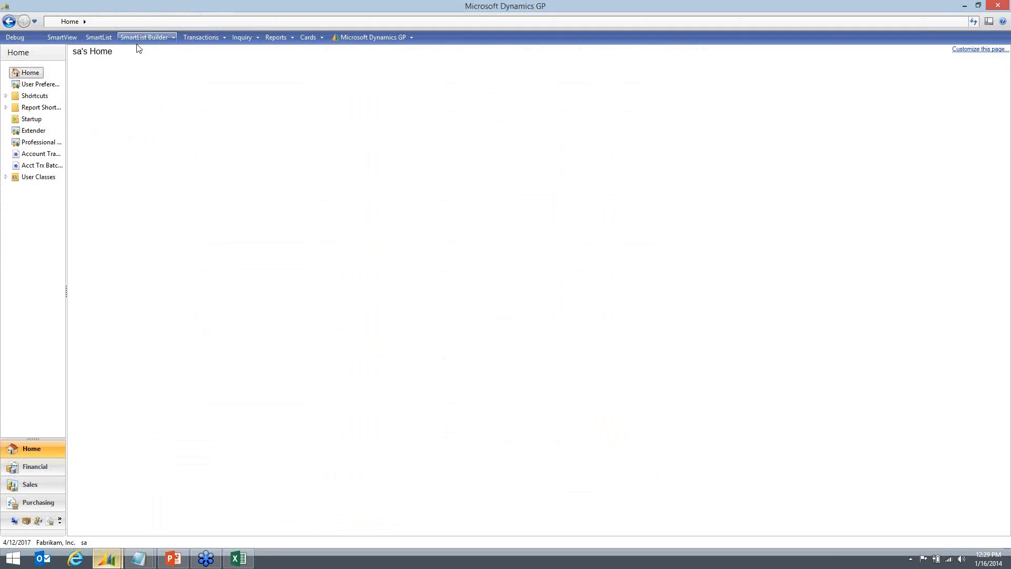
Start a new SmartList with ID NEWACT_TRX, named New Account Transaction, in the Financial series
{"action": "left_click", "coordinate": [142, 38]}
{"action": "key", "text": "Return"}
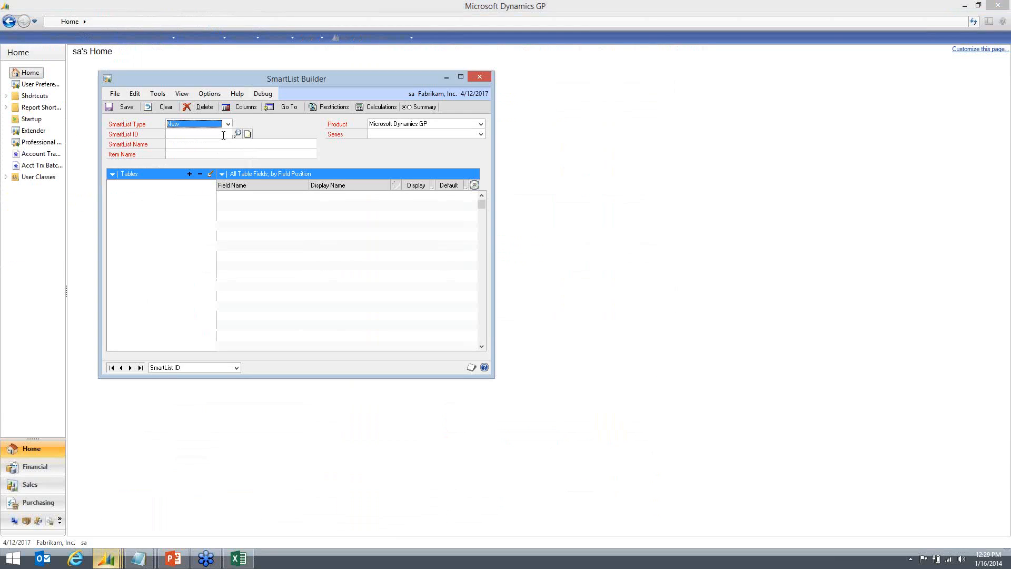
{"action": "key", "text": "Tab"}
{"action": "type", "text": "NEW"}
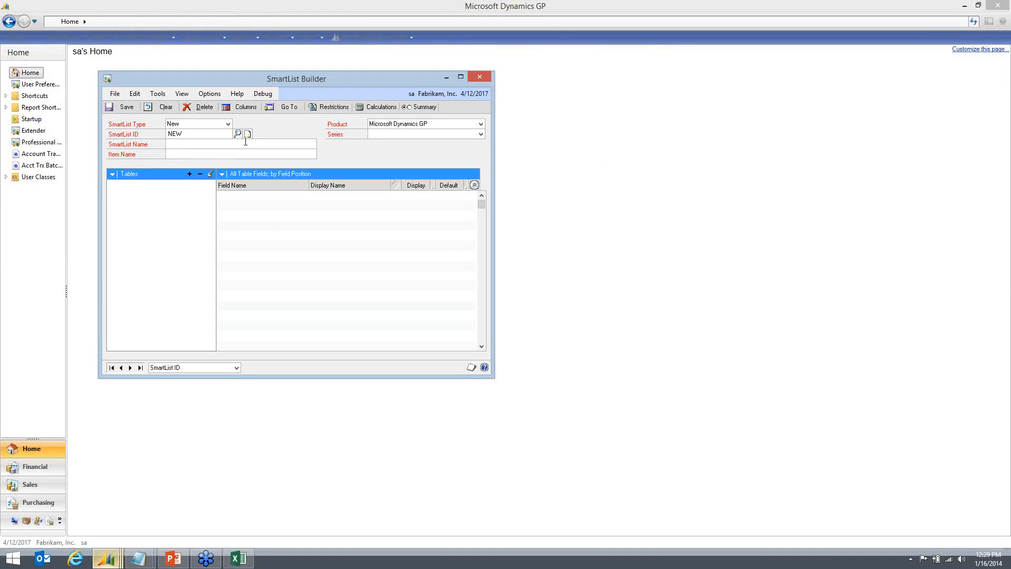
{"action": "type", "text": "ACT_TRX"}
{"action": "key", "text": "Tab"}
{"action": "type", "text": "N"}
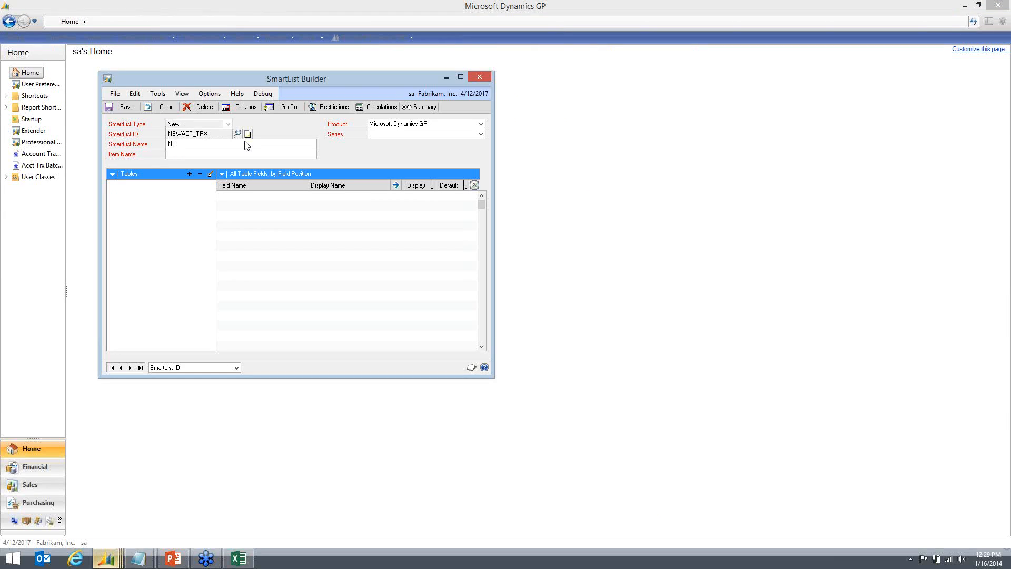
{"action": "type", "text": "ew Account Transaction"}
{"action": "key", "text": "Tab"}
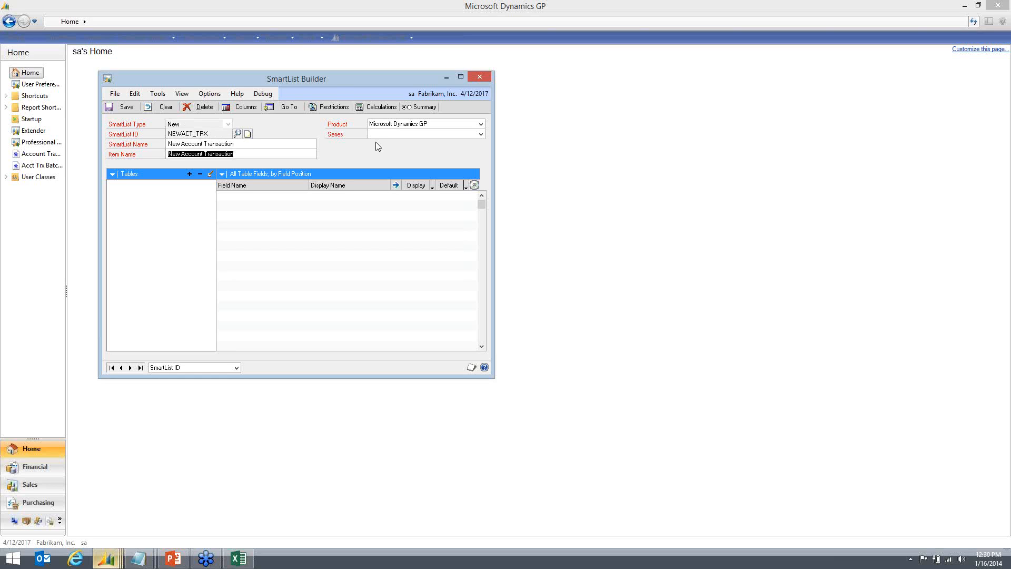
{"action": "left_click", "coordinate": [375, 135]}
{"action": "left_click", "coordinate": [377, 146]}
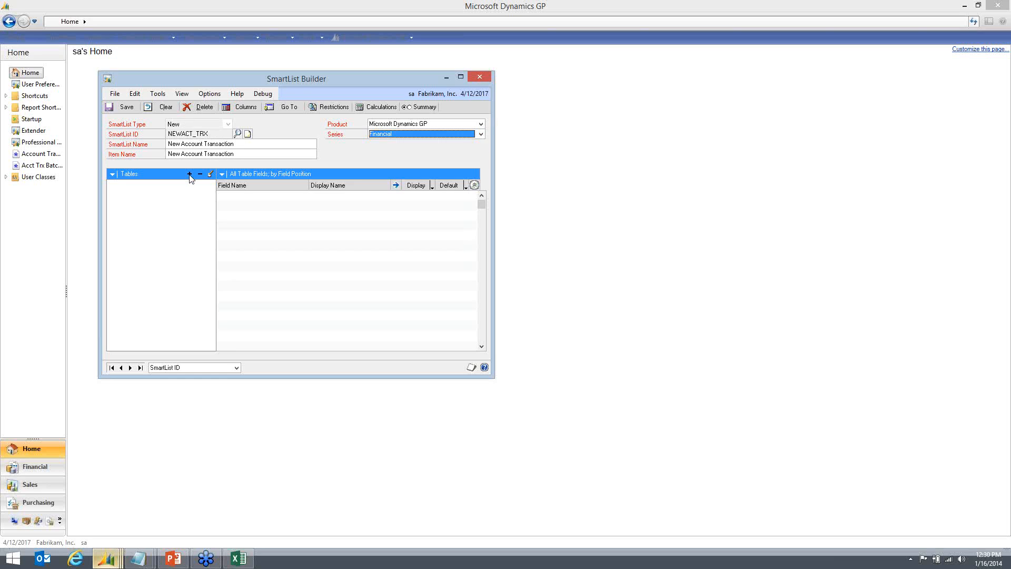
Add the existing Account Transactions SmartList as the data source of the new SmartList
{"action": "left_click", "coordinate": [190, 175]}
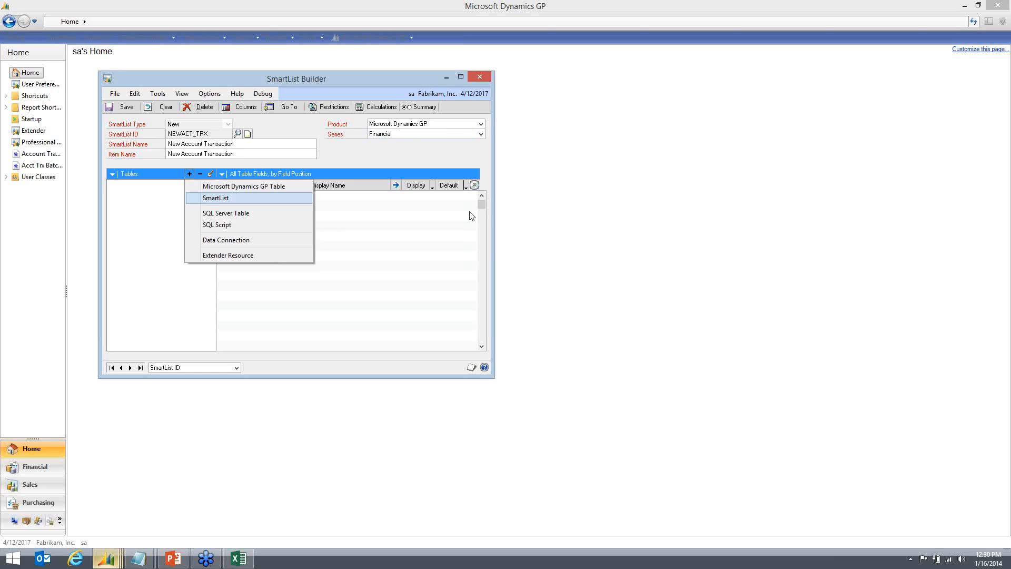
{"action": "key", "text": "Return"}
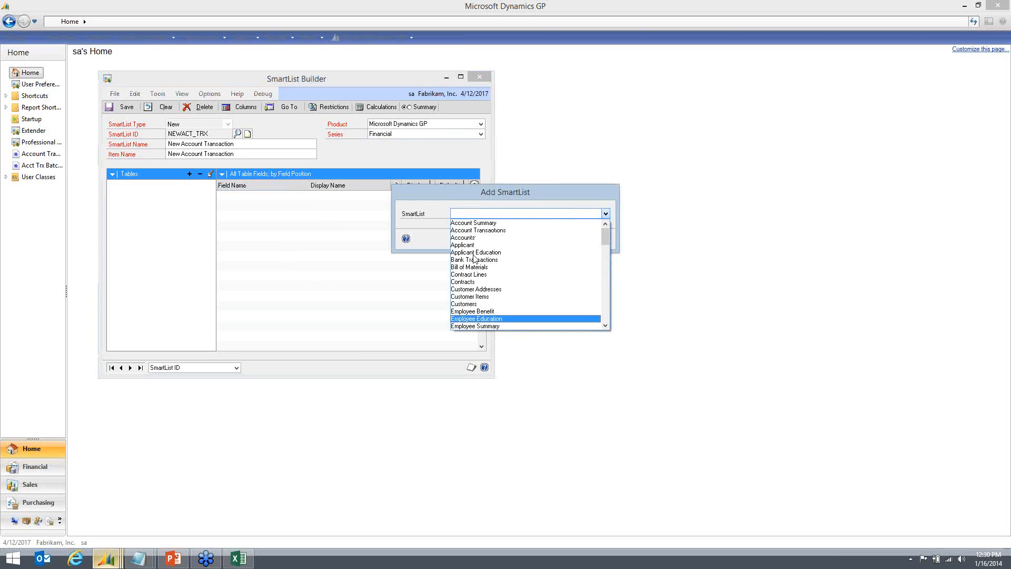
{"action": "left_click", "coordinate": [474, 230]}
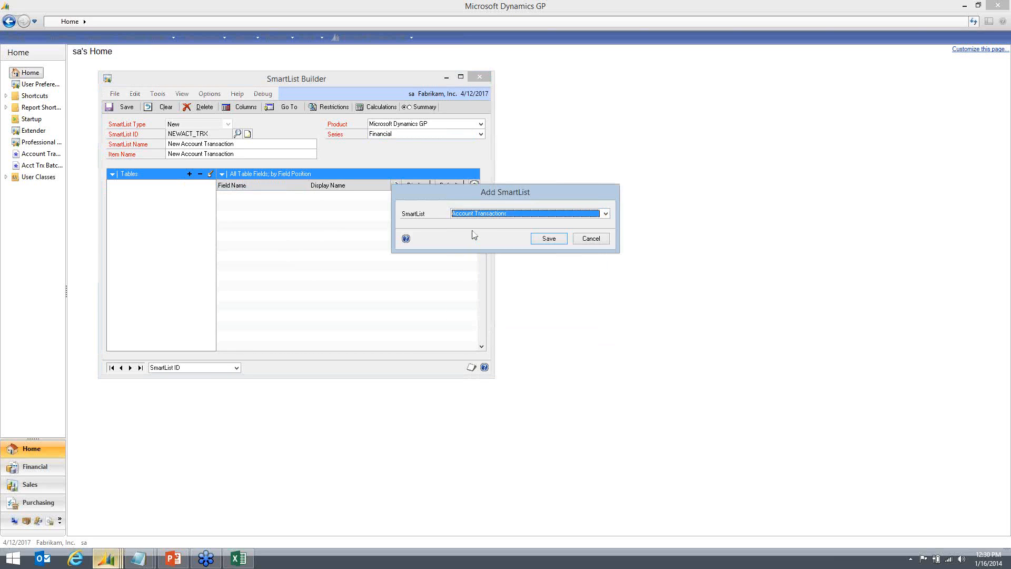
{"action": "left_click", "coordinate": [542, 240]}
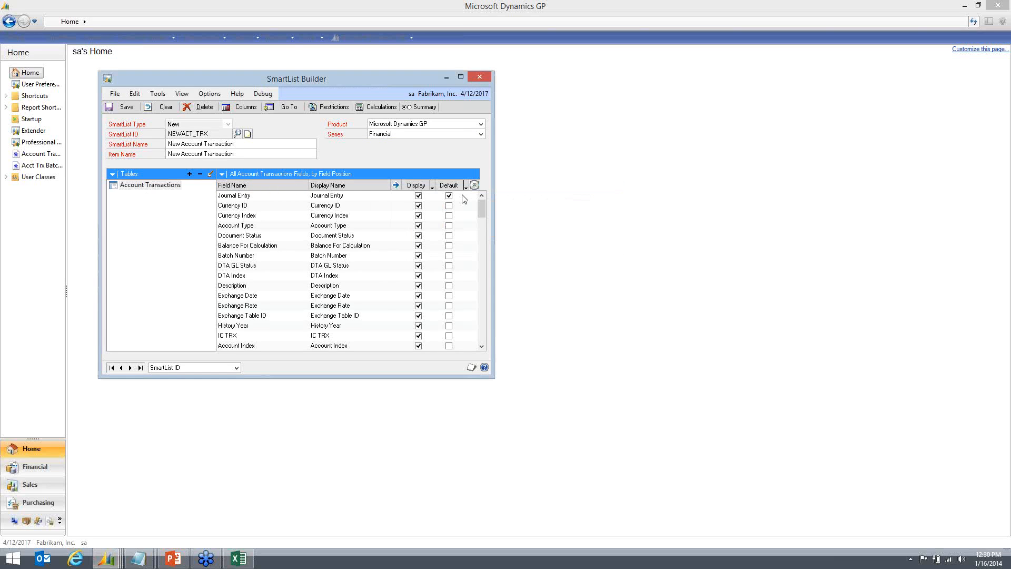
Start a built-in Go To for the new SmartList that uses the Summary Inquiry of Account Transactions
{"action": "left_click", "coordinate": [287, 108]}
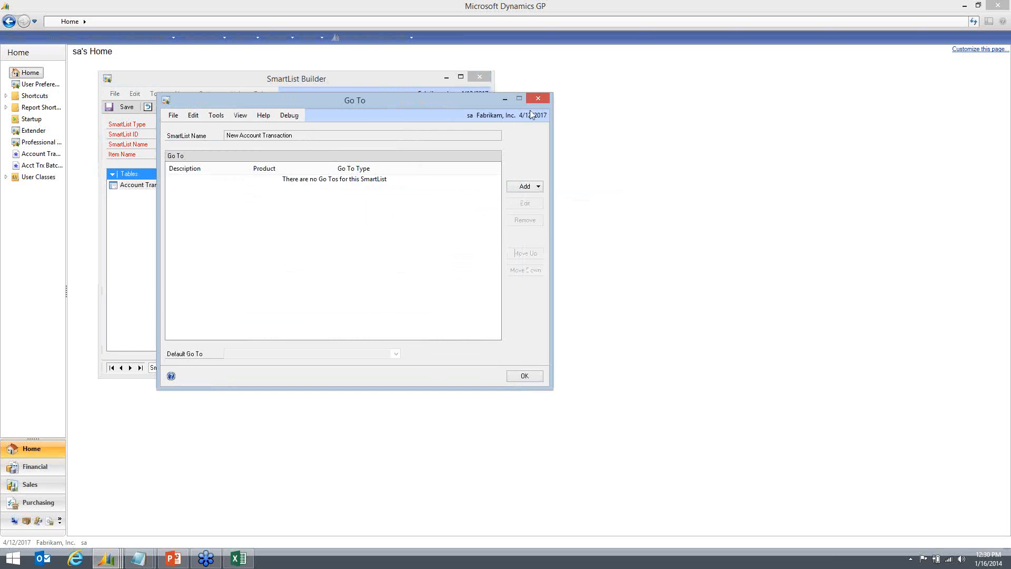
{"action": "left_click", "coordinate": [530, 190]}
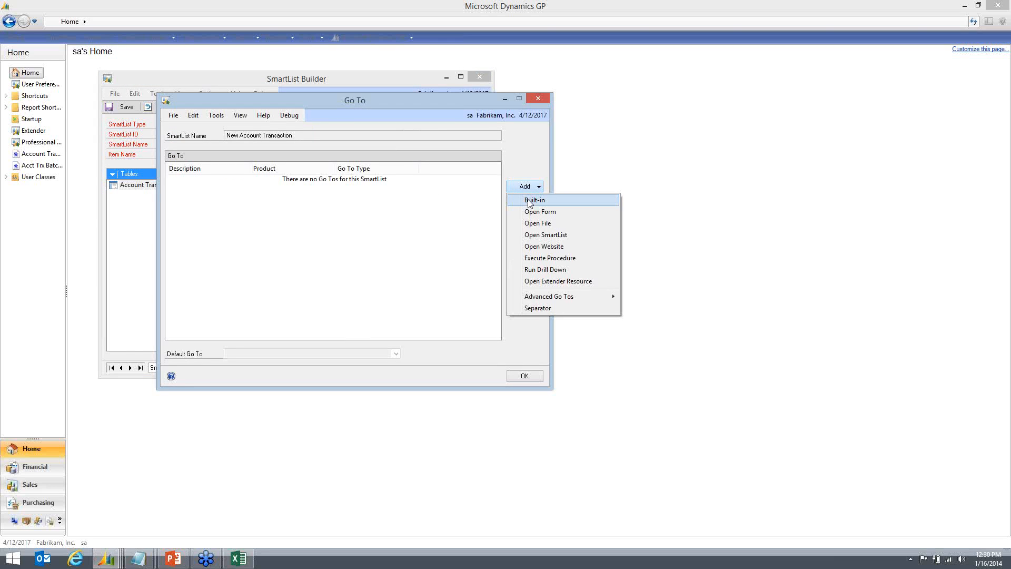
{"action": "left_click", "coordinate": [530, 201]}
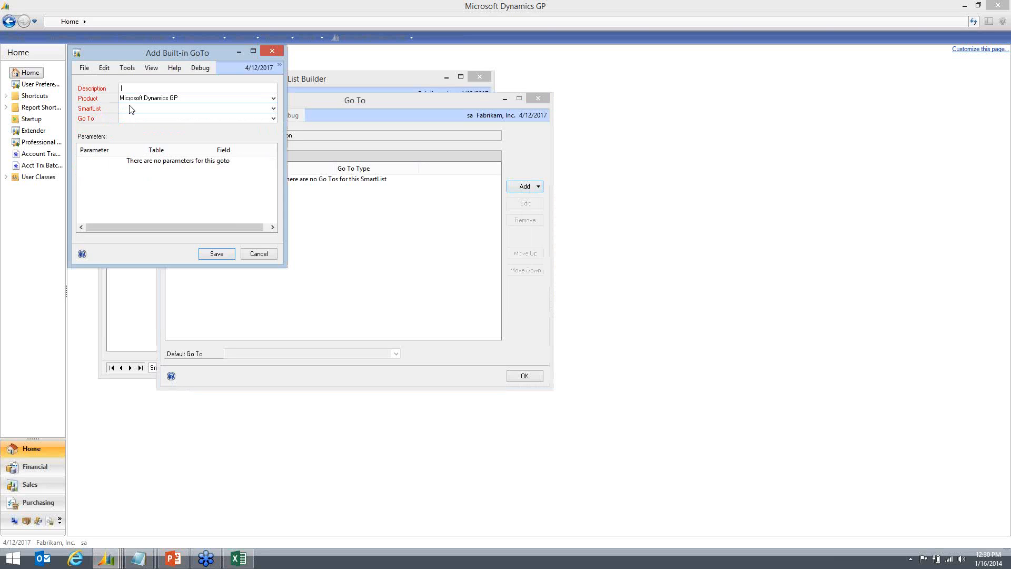
{"action": "left_click", "coordinate": [131, 109]}
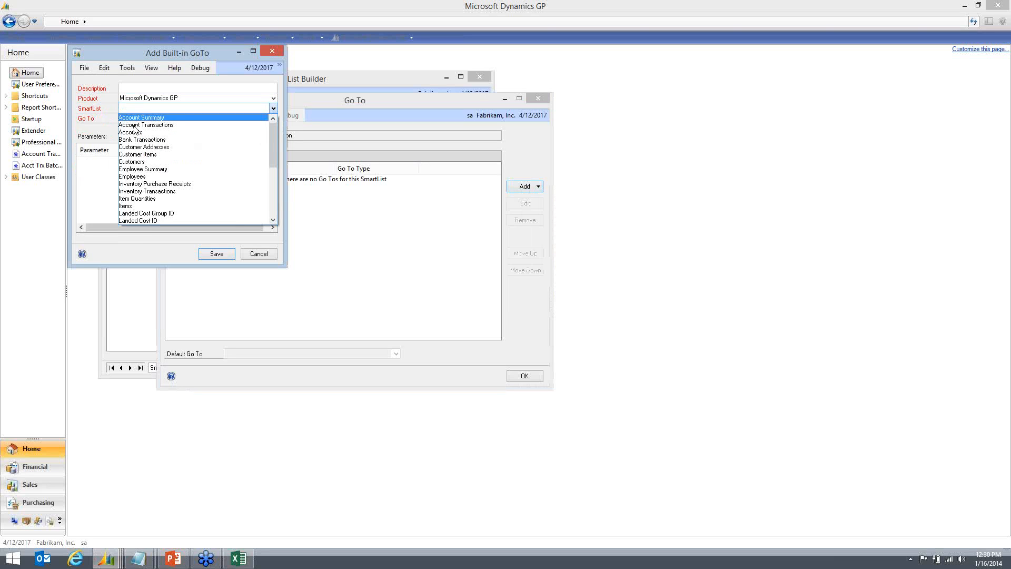
{"action": "left_click", "coordinate": [135, 126]}
{"action": "left_click", "coordinate": [132, 119]}
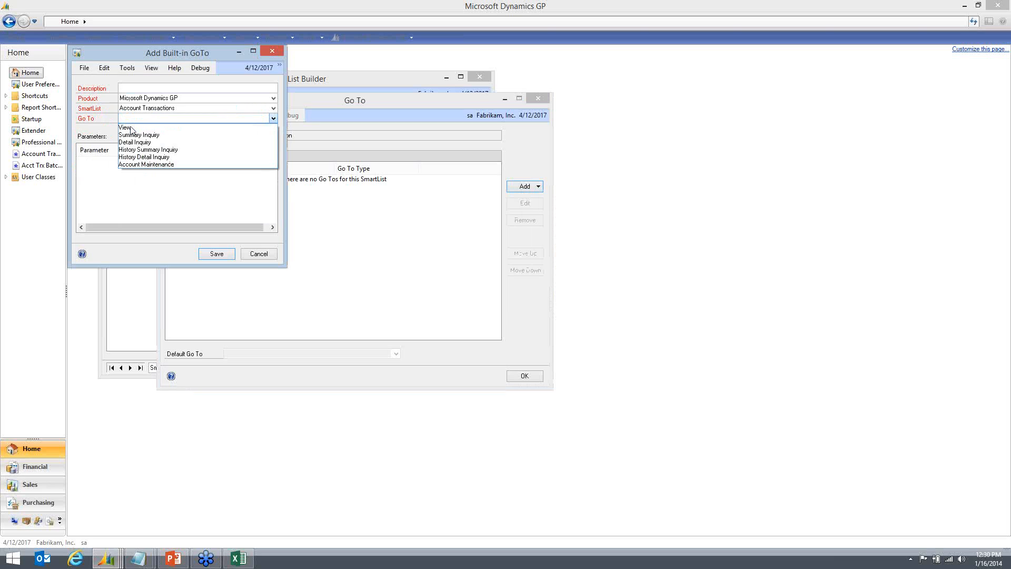
{"action": "key", "text": "End"}
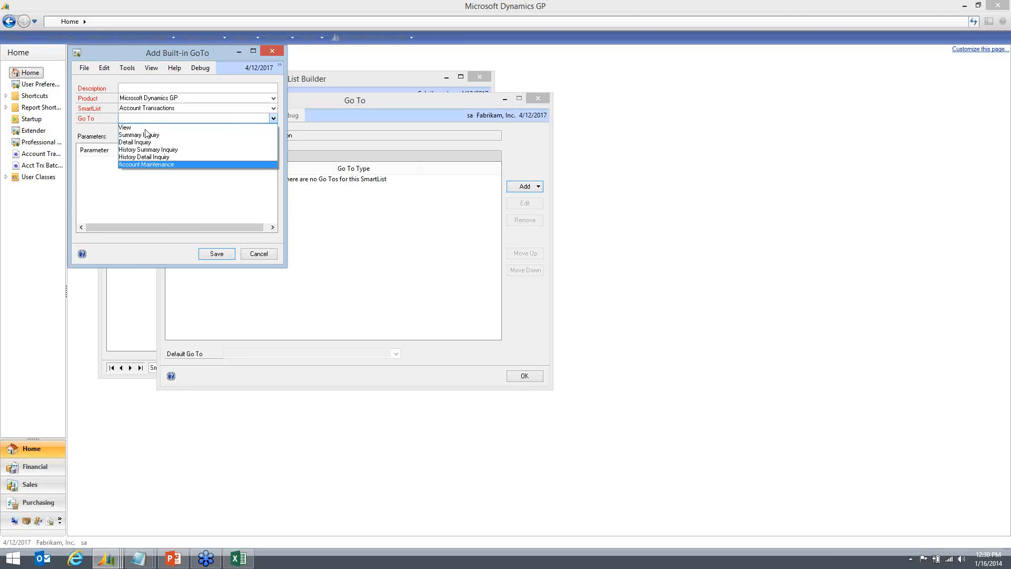
{"action": "left_click", "coordinate": [146, 135]}
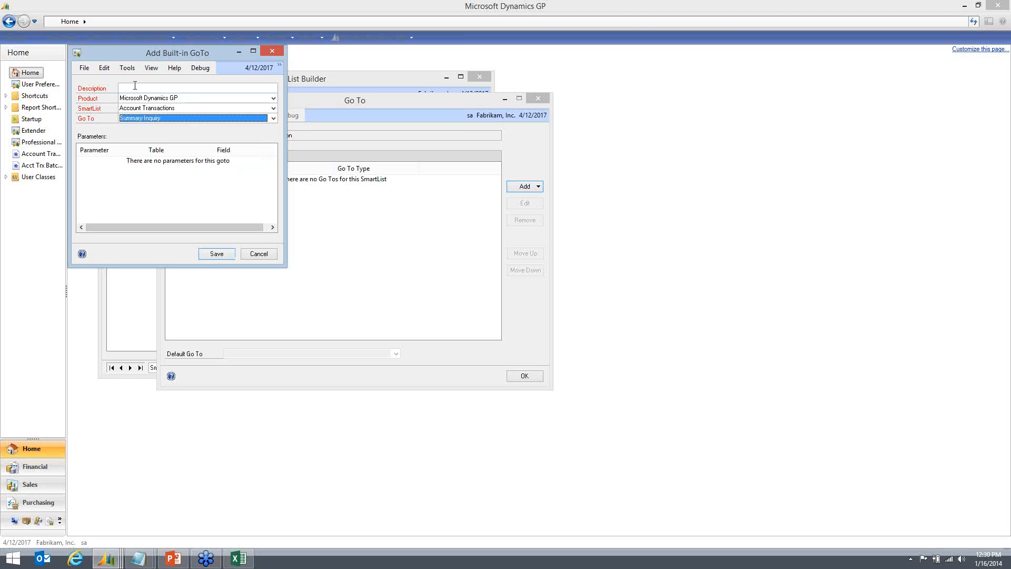
Describe the built-in Go To as Summray Inquiry, save it, and accept the SmartList's Go To setup
{"action": "left_click", "coordinate": [134, 87]}
{"action": "type", "text": "Summary IN"}
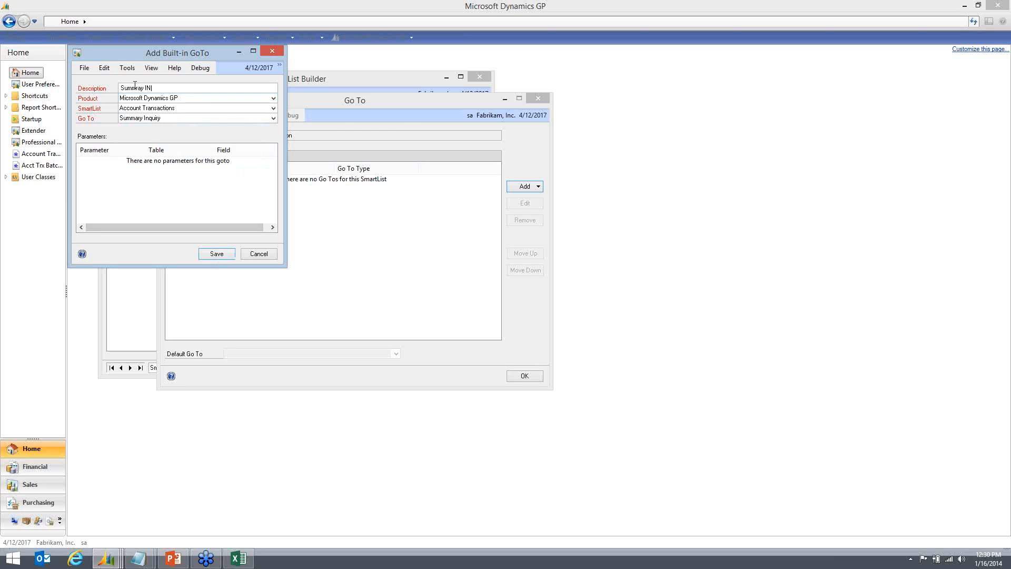
{"action": "key", "text": "BackSpace"}
{"action": "type", "text": "nquiry"}
{"action": "left_click", "coordinate": [217, 254]}
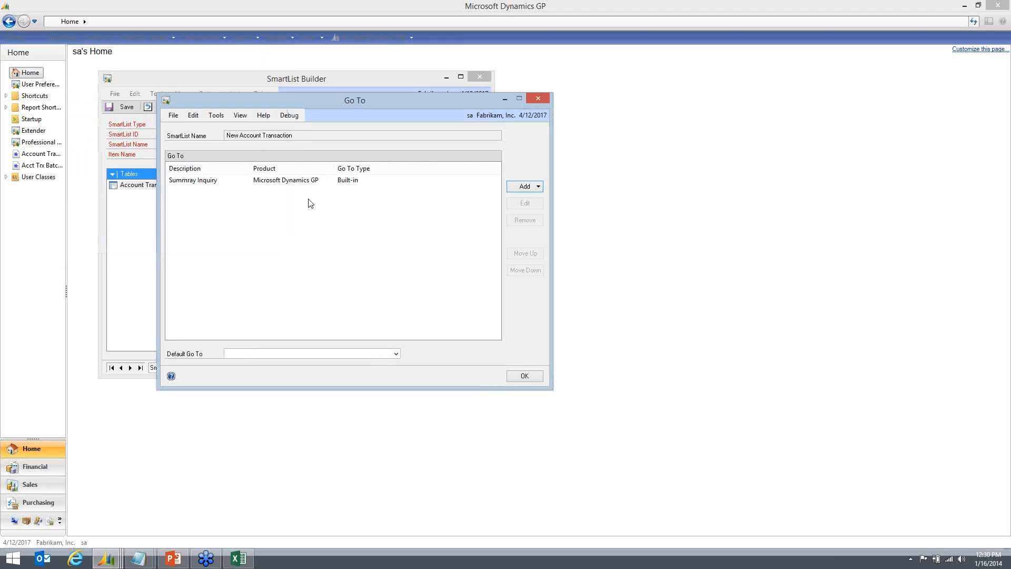
{"action": "key", "text": "Return"}
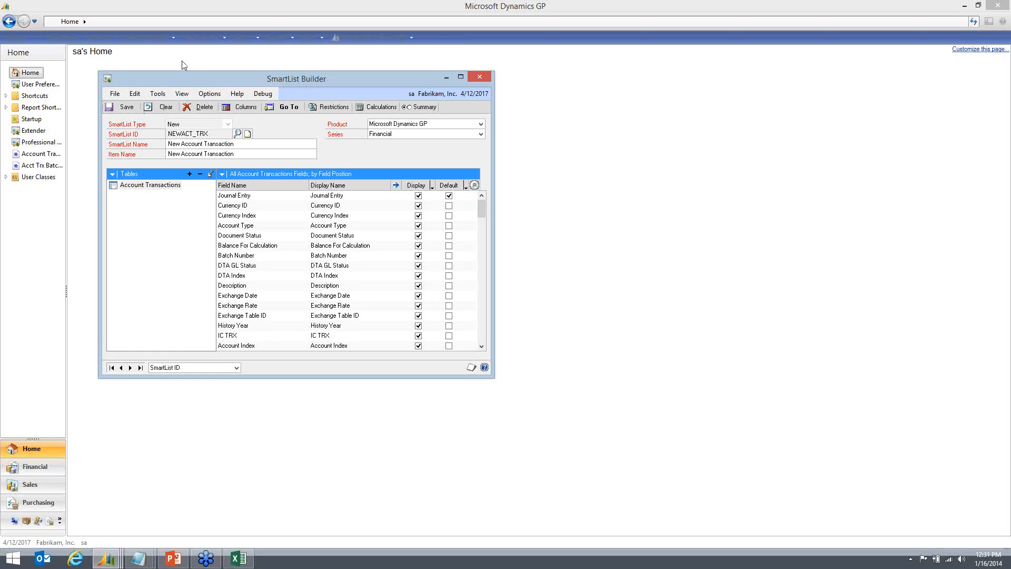
Discard the new SmartList's entries and open the existing SQL SmartList to examine the SQL script behind it
{"action": "left_click", "coordinate": [158, 95]}
{"action": "left_click", "coordinate": [220, 241]}
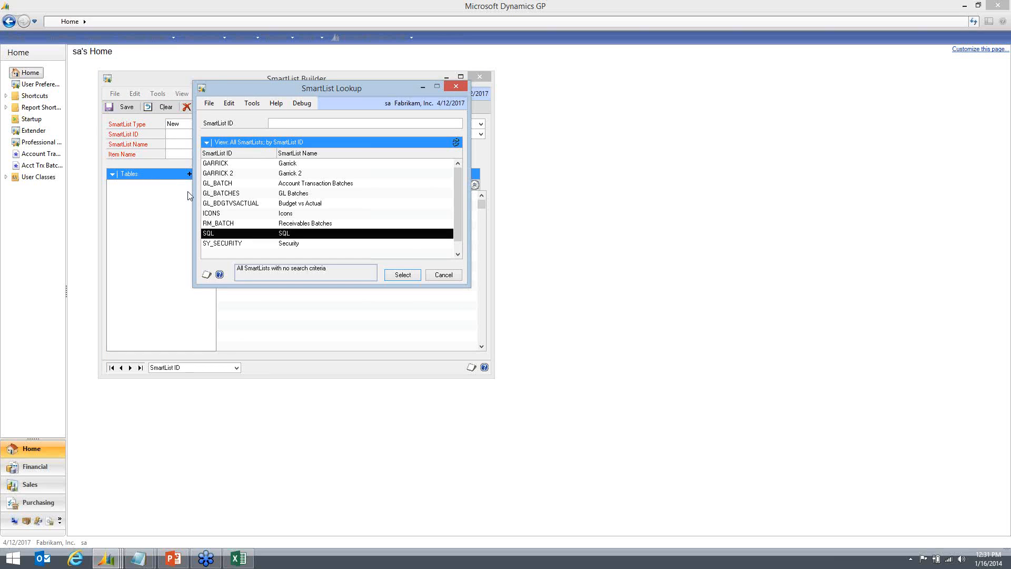
{"action": "left_click", "coordinate": [403, 275]}
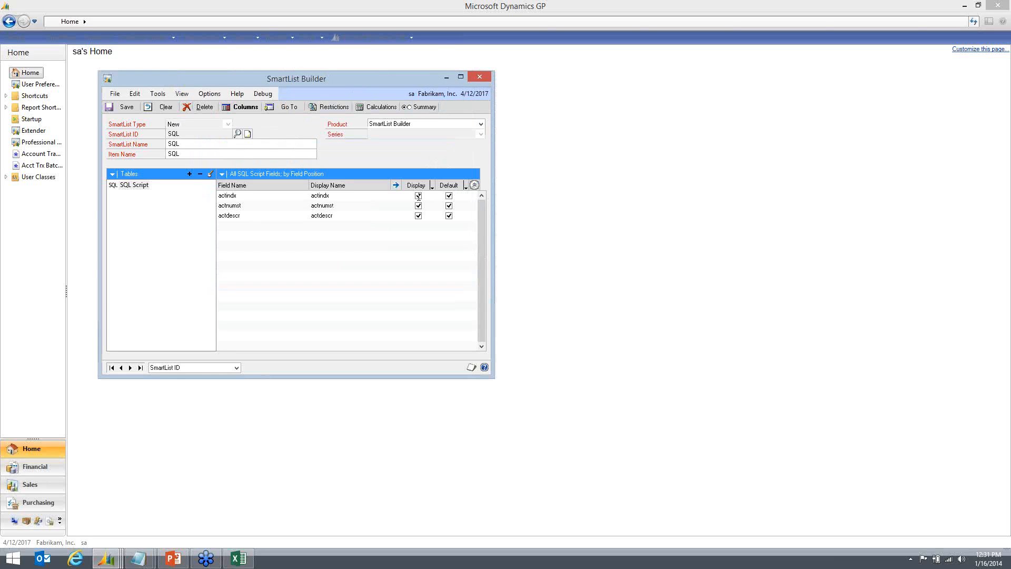
{"action": "left_click", "coordinate": [210, 174]}
{"action": "left_click_drag", "start_coordinate": [385, 184], "coordinate": [472, 235]}
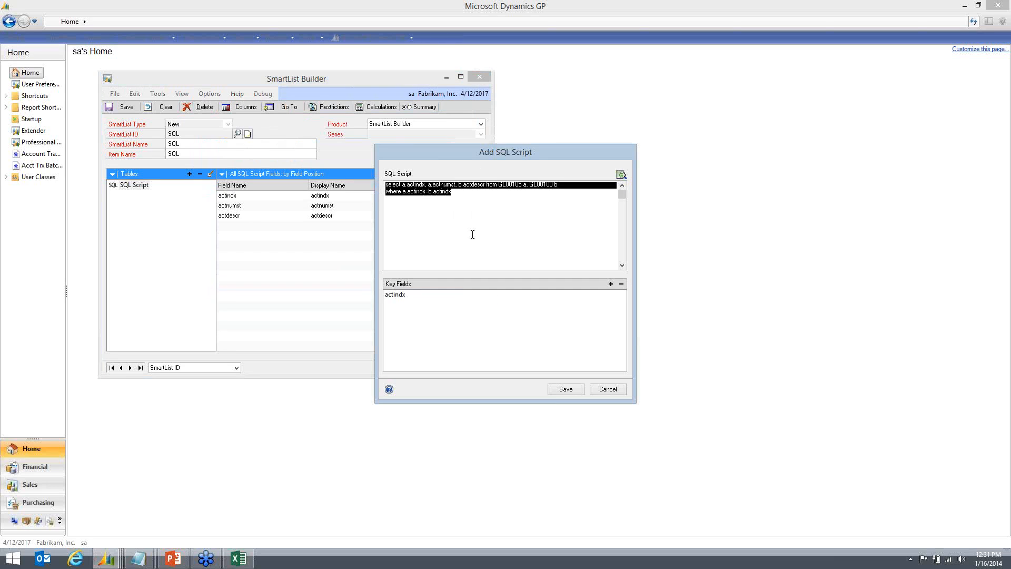
{"action": "key", "text": "Home"}
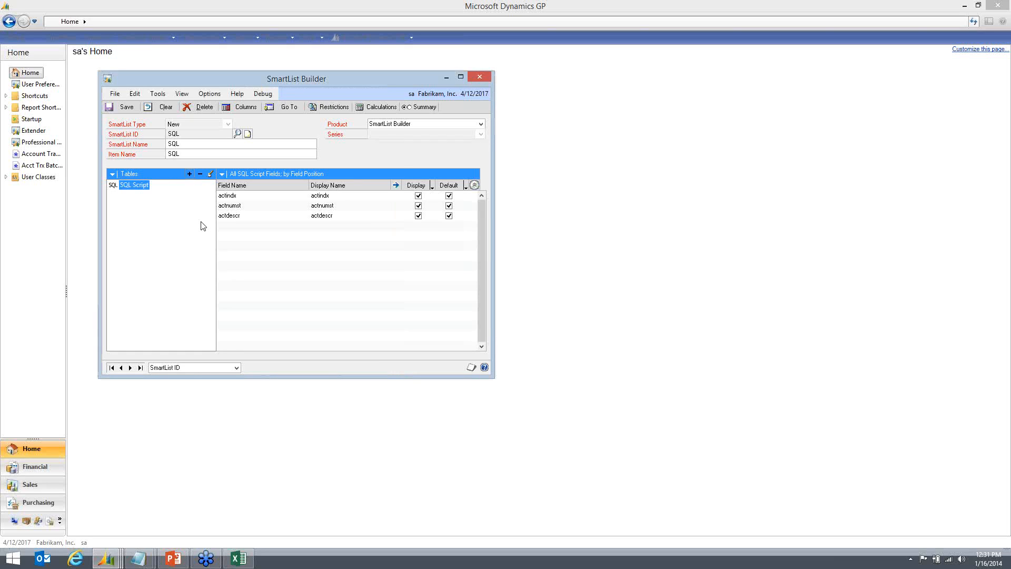
Look at how another SQL script would be added as a table, leaving the SQL SmartList without one
{"action": "left_click", "coordinate": [189, 174]}
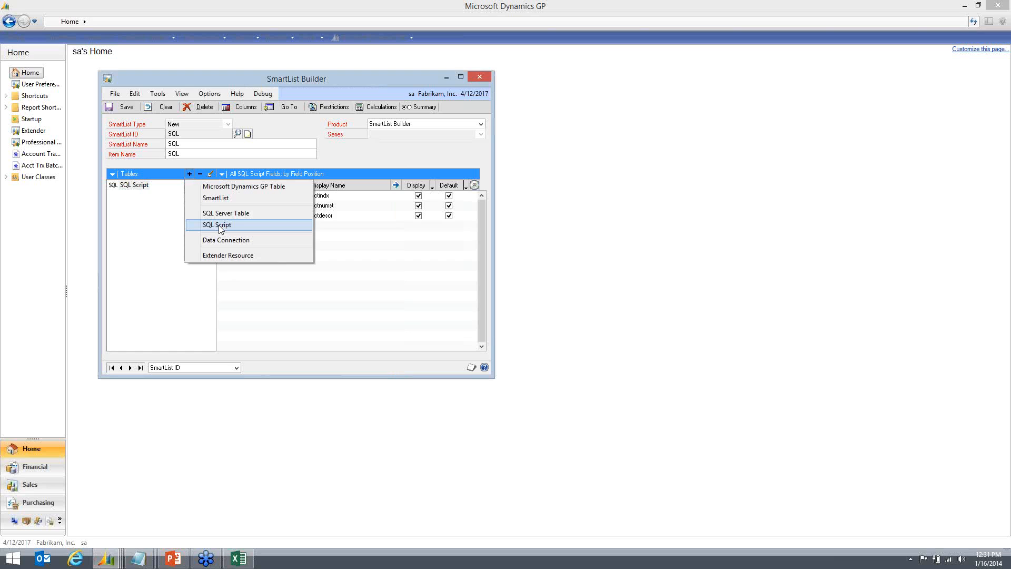
{"action": "left_click", "coordinate": [220, 227]}
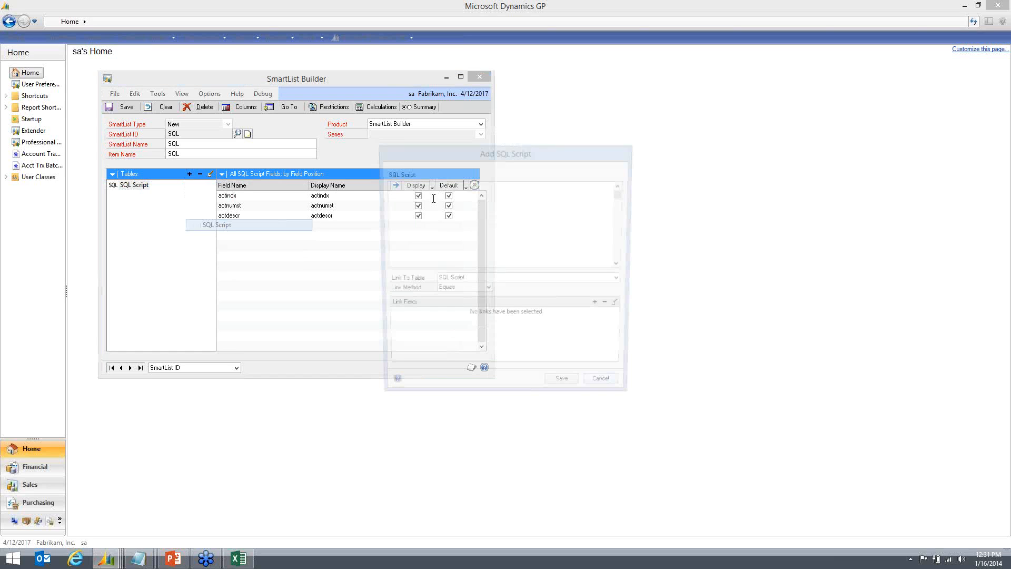
{"action": "left_click", "coordinate": [602, 392]}
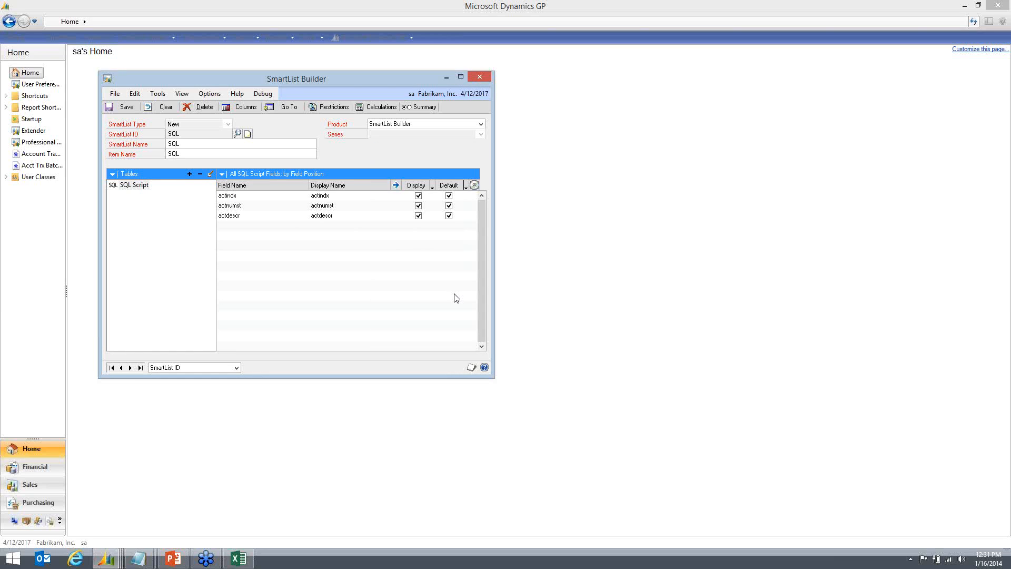
{"action": "left_click", "coordinate": [189, 174]}
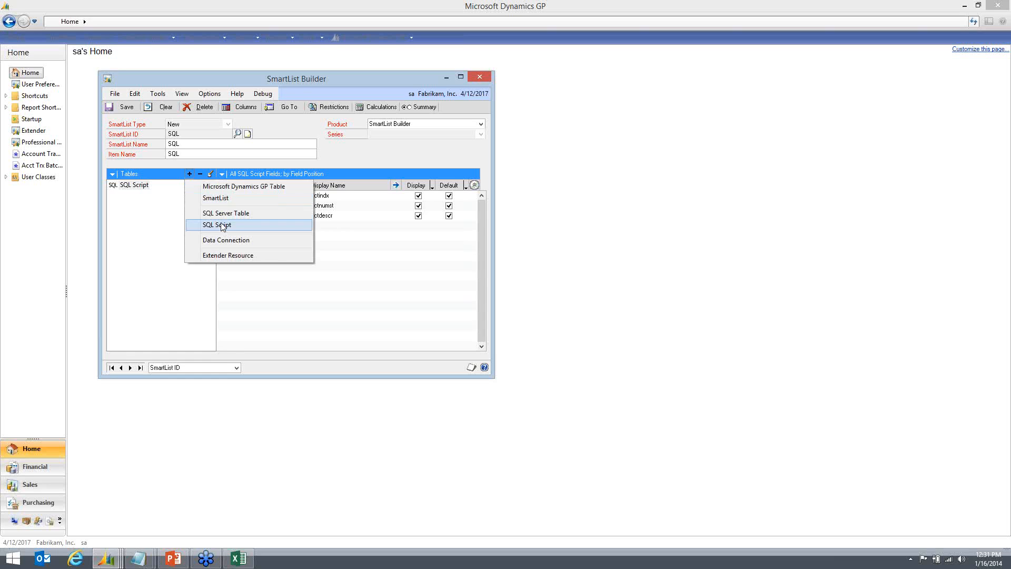
{"action": "left_click", "coordinate": [358, 159]}
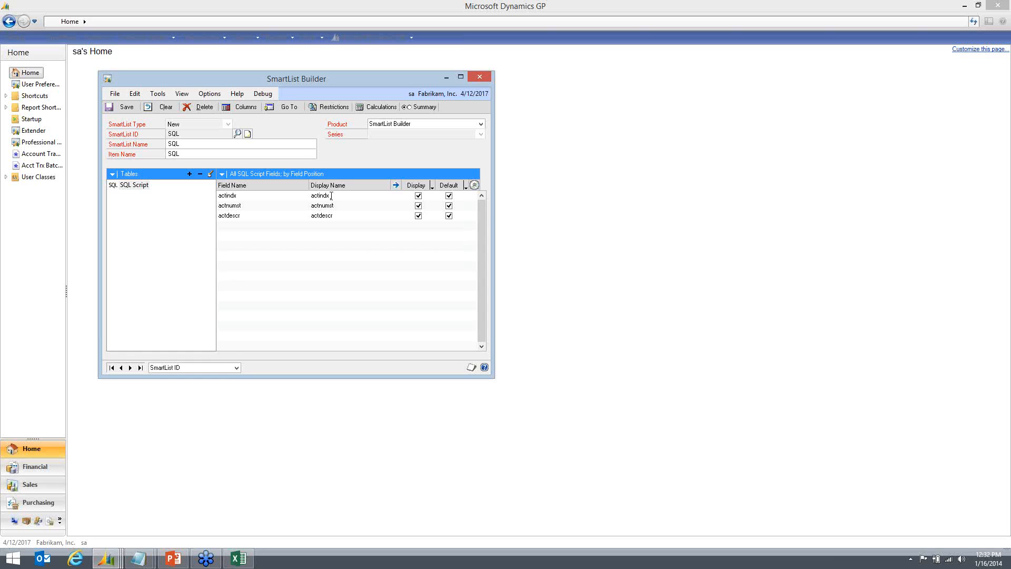
Preview the data returned by the SQL SmartList, look through the listed accounts, and close the preview
{"action": "left_click", "coordinate": [217, 96]}
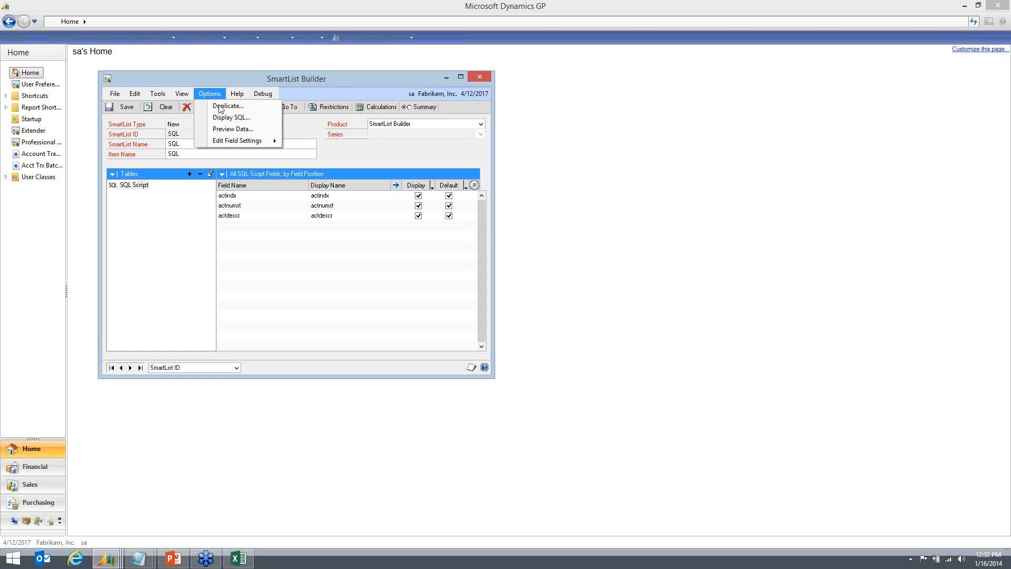
{"action": "left_click", "coordinate": [228, 132]}
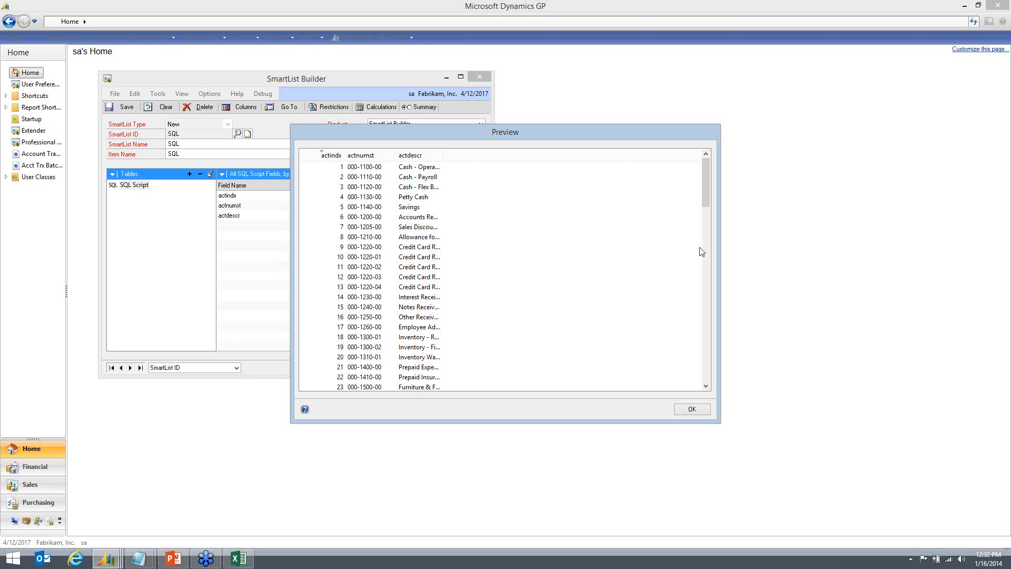
{"action": "left_click_drag", "start_coordinate": [702, 251], "coordinate": [631, 241]}
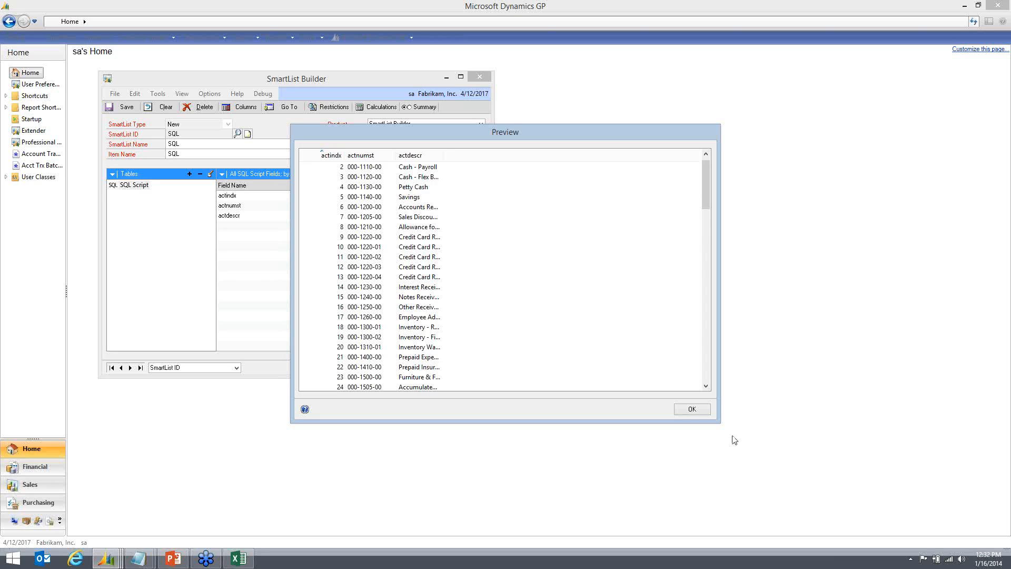
{"action": "left_click", "coordinate": [704, 409]}
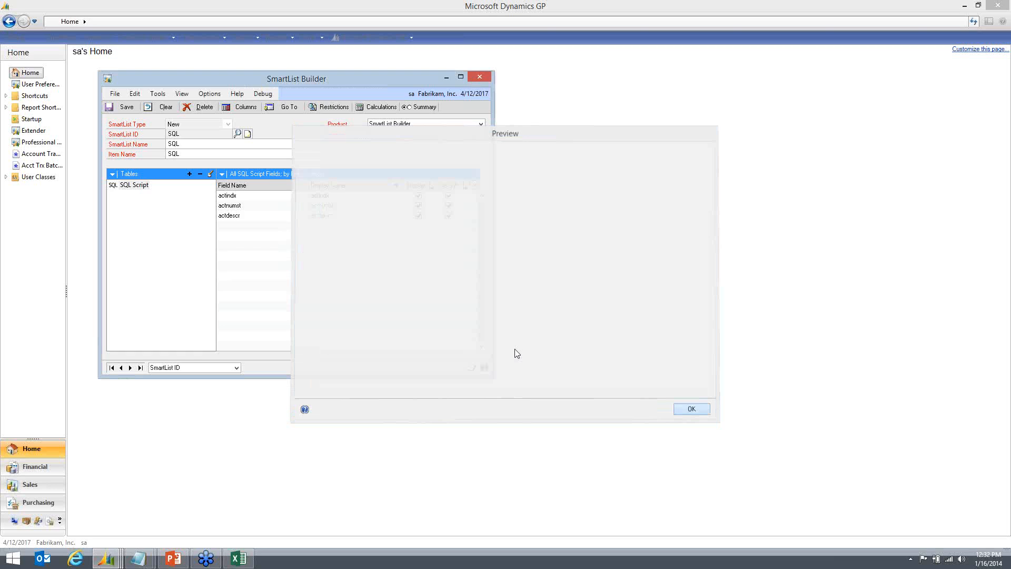
Open the ICONS SmartList to examine its linked tables and clear it from the builder
{"action": "left_click", "coordinate": [239, 135]}
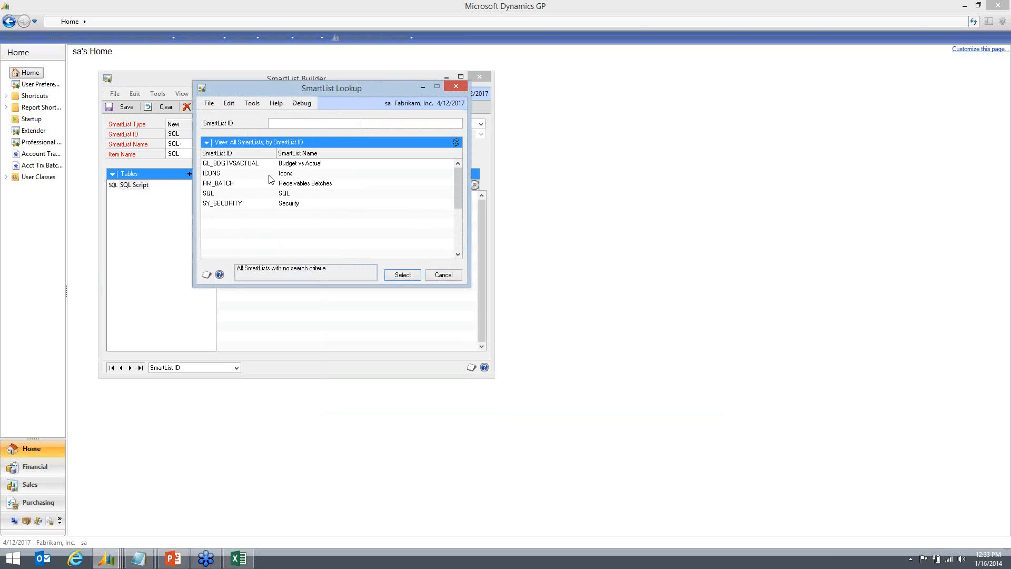
{"action": "double_click", "coordinate": [268, 176]}
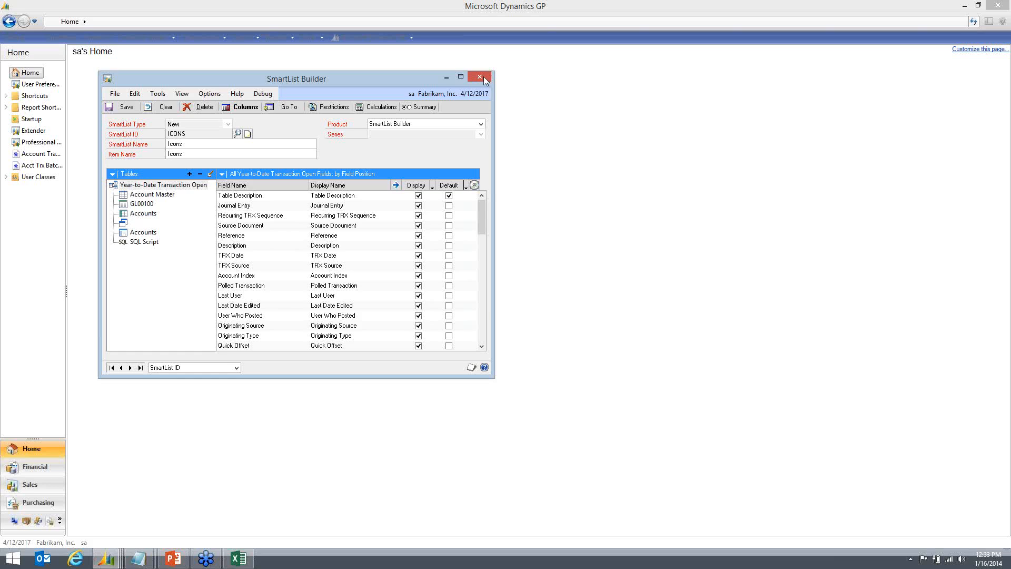
{"action": "left_click", "coordinate": [165, 107]}
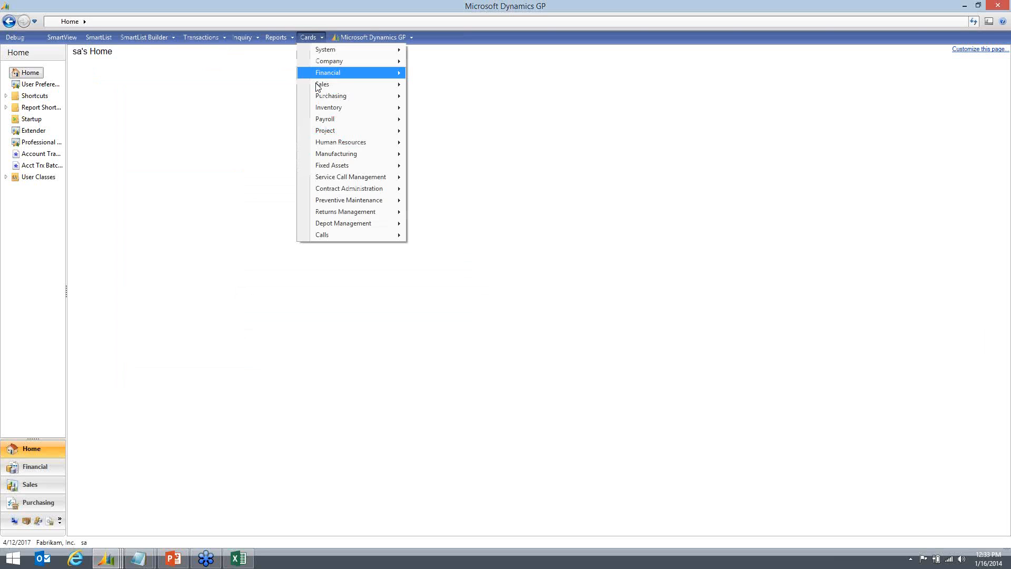
Open the financial Account Maintenance card to examine its user-defined fields, and return to the SmartList Builder window
{"action": "mouse_move", "coordinate": [319, 86]}
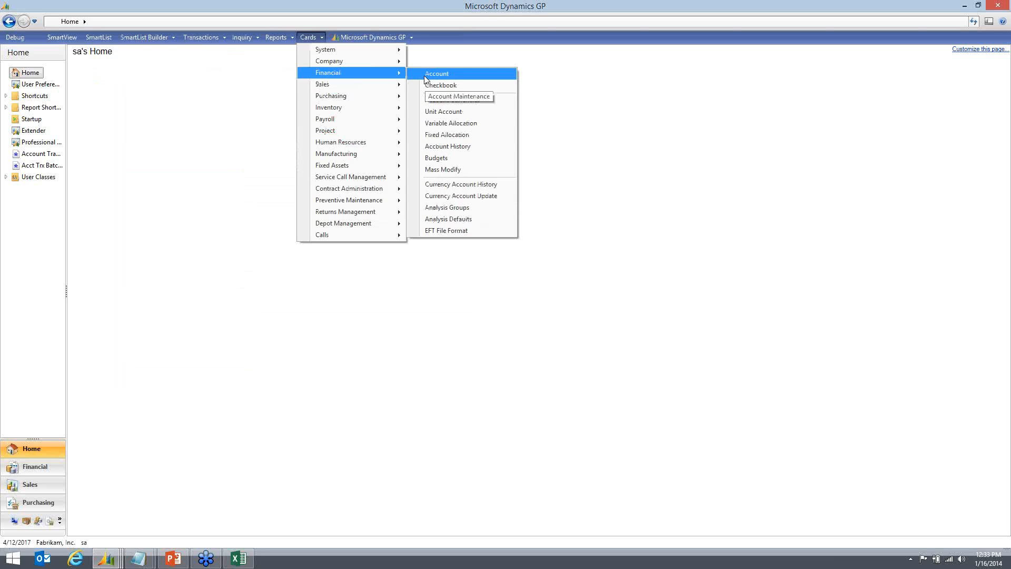
{"action": "left_click", "coordinate": [427, 77]}
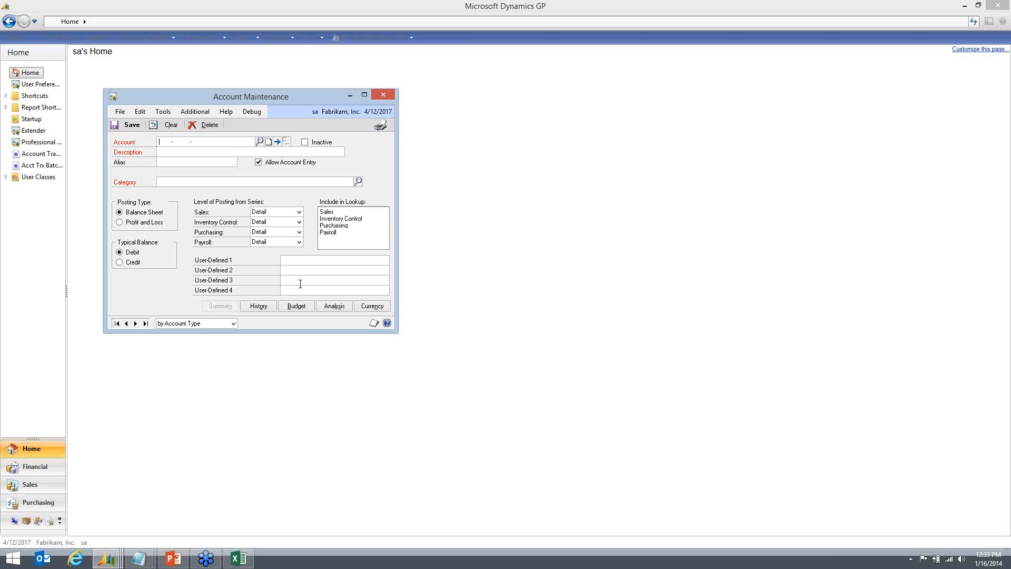
{"action": "left_click", "coordinate": [107, 558]}
{"action": "left_click", "coordinate": [287, 498]}
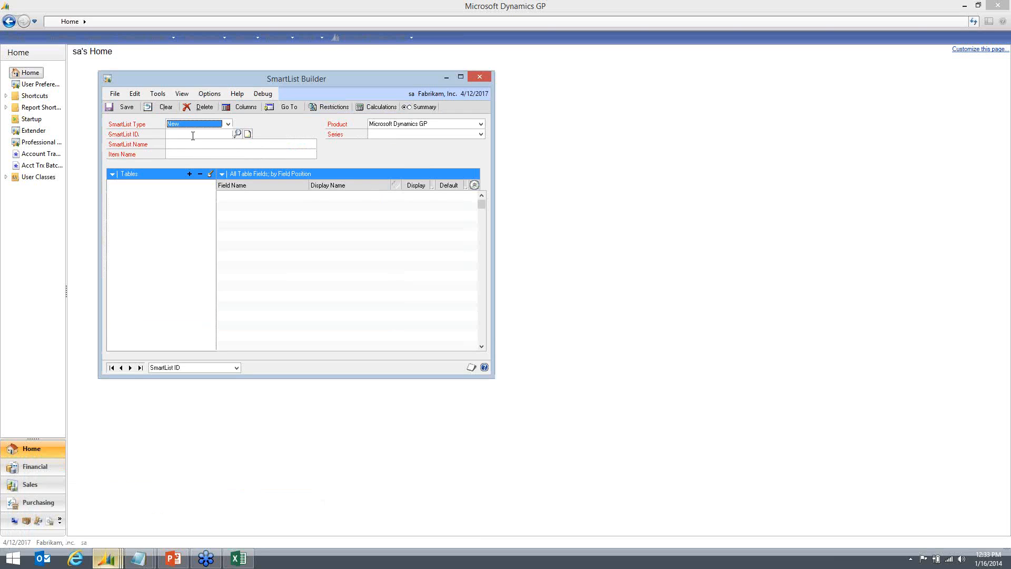
Define a new SmartList in the Financial series, using the owner's first name plus "Accounts" for its ID, SmartList name and item name
{"action": "left_click", "coordinate": [193, 135]}
{"action": "type", "text": "NICOLE"}
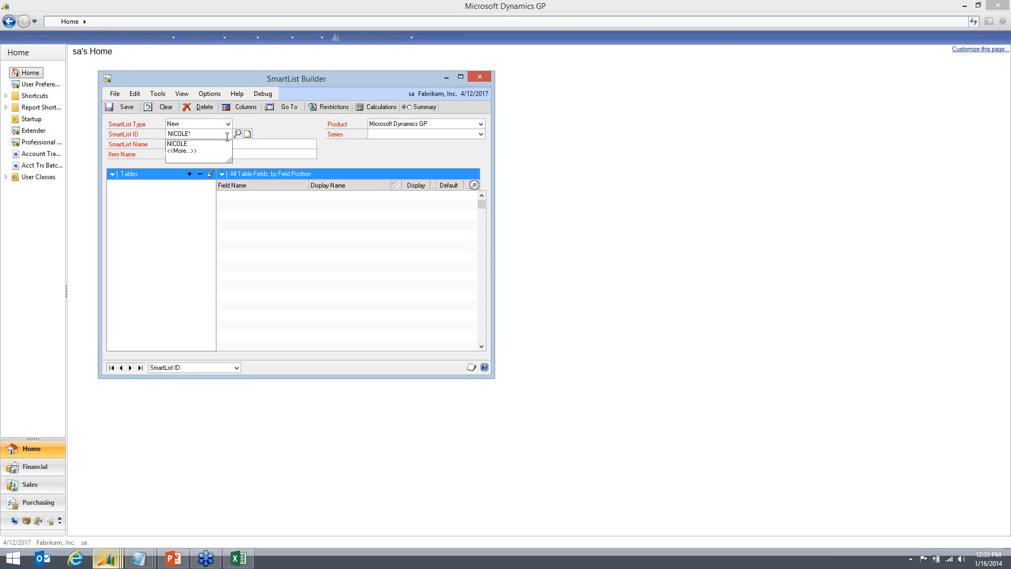
{"action": "type", "text": "ACCOUNTS"}
{"action": "key", "text": "Tab"}
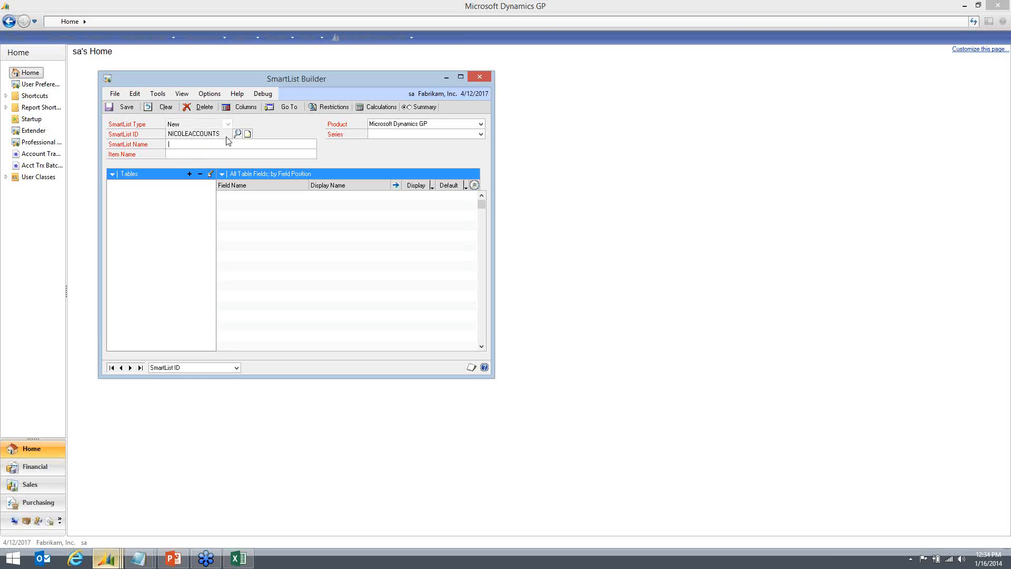
{"action": "type", "text": "Nicole's Accounts"}
{"action": "left_click", "coordinate": [390, 135]}
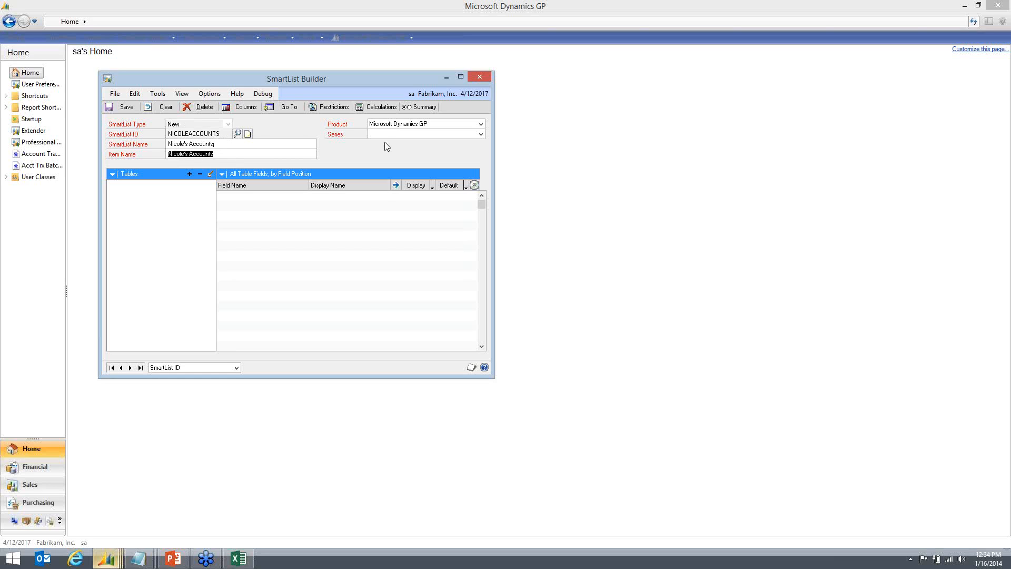
{"action": "left_click", "coordinate": [387, 143]}
Start adding a Microsoft Dynamics GP table from the Financial series, look through the available tables, and open the table finder
{"action": "left_click", "coordinate": [189, 175]}
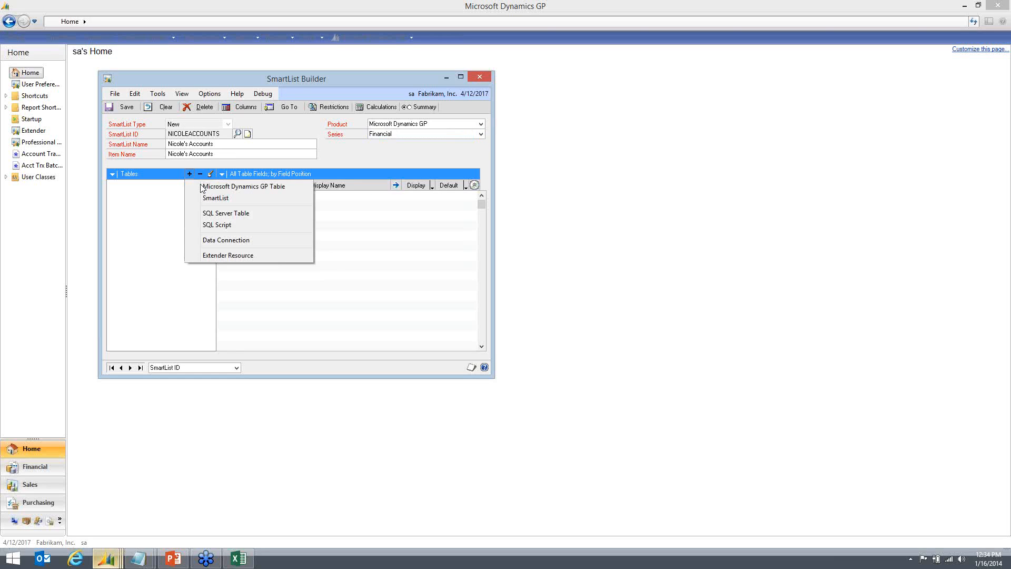
{"action": "left_click", "coordinate": [202, 187]}
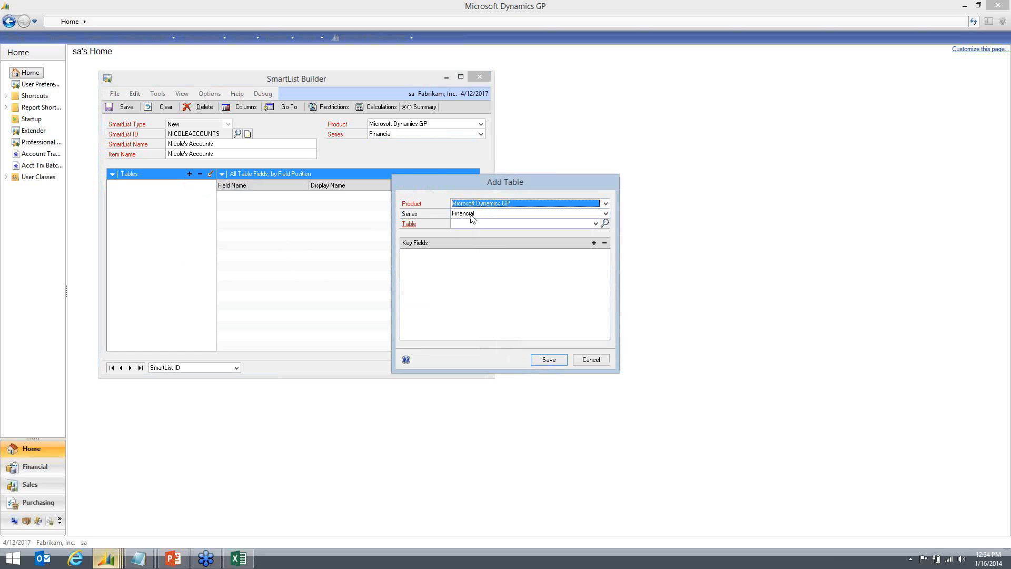
{"action": "left_click", "coordinate": [473, 215]}
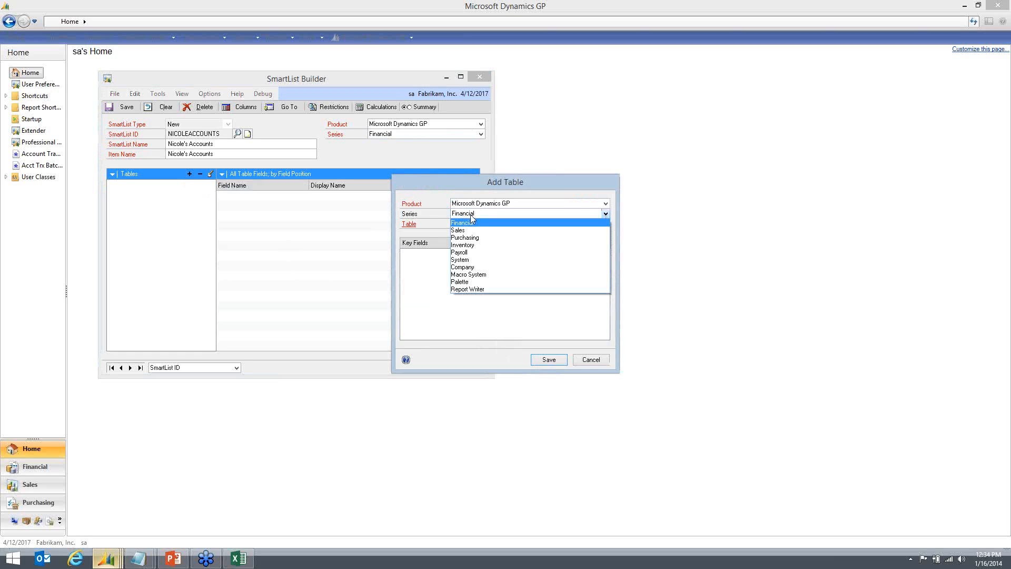
{"action": "left_click", "coordinate": [471, 216]}
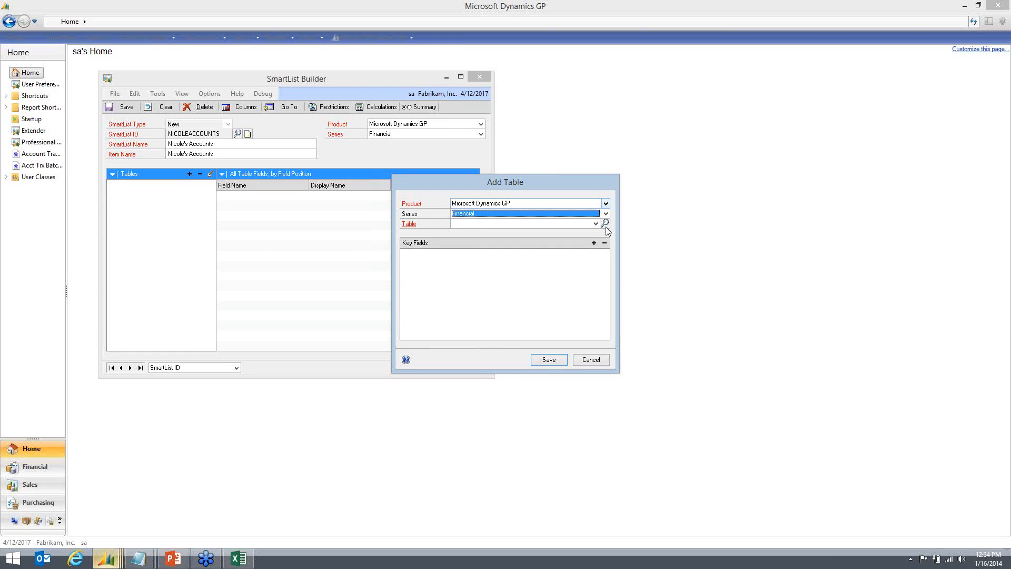
{"action": "left_click", "coordinate": [476, 223]}
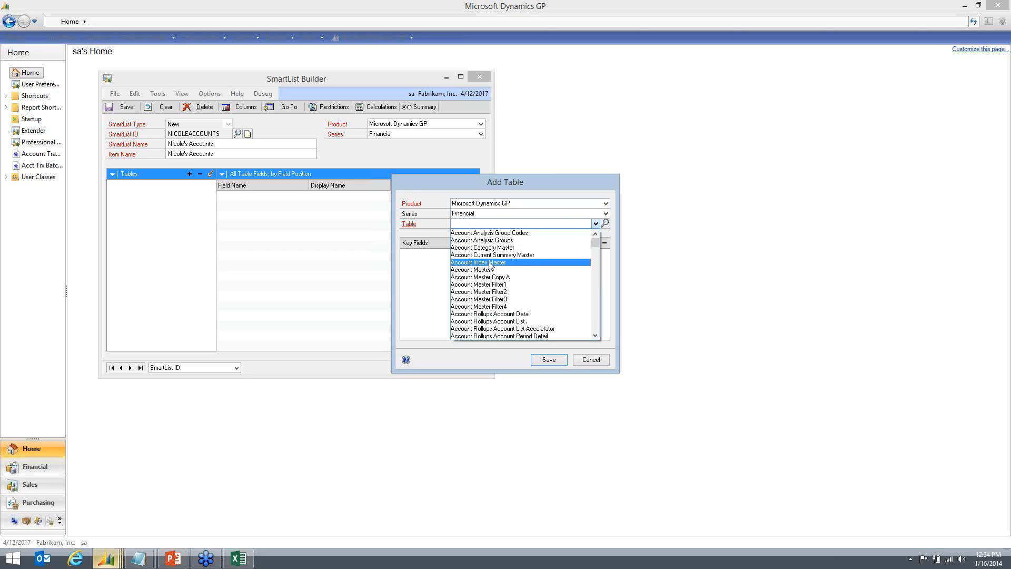
{"action": "left_click", "coordinate": [607, 224]}
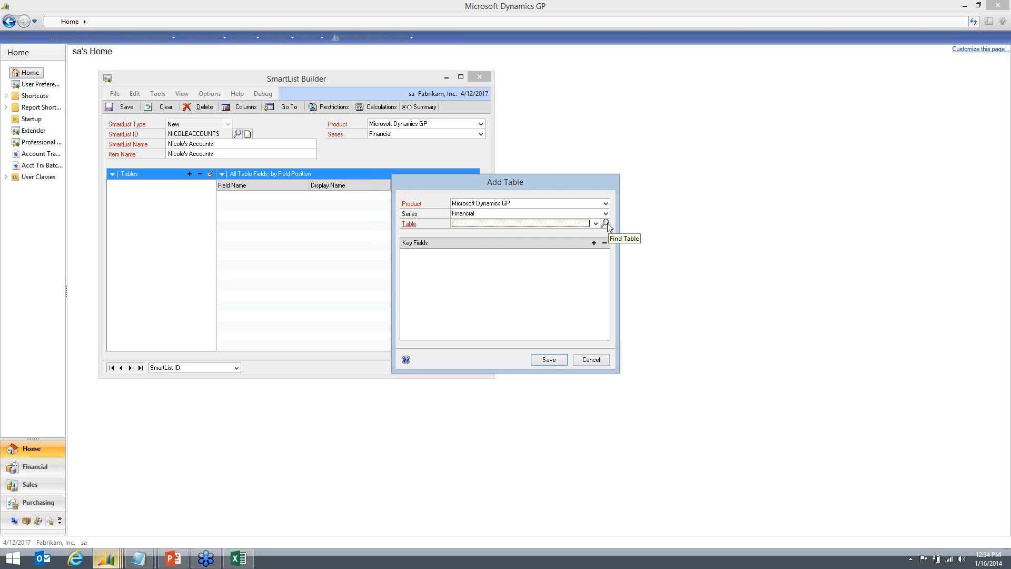
{"action": "left_click", "coordinate": [607, 224]}
Find the table that stores the User Defined 1 field of the Account Maintenance window, keeping empty tables hidden
{"action": "left_click", "coordinate": [454, 234]}
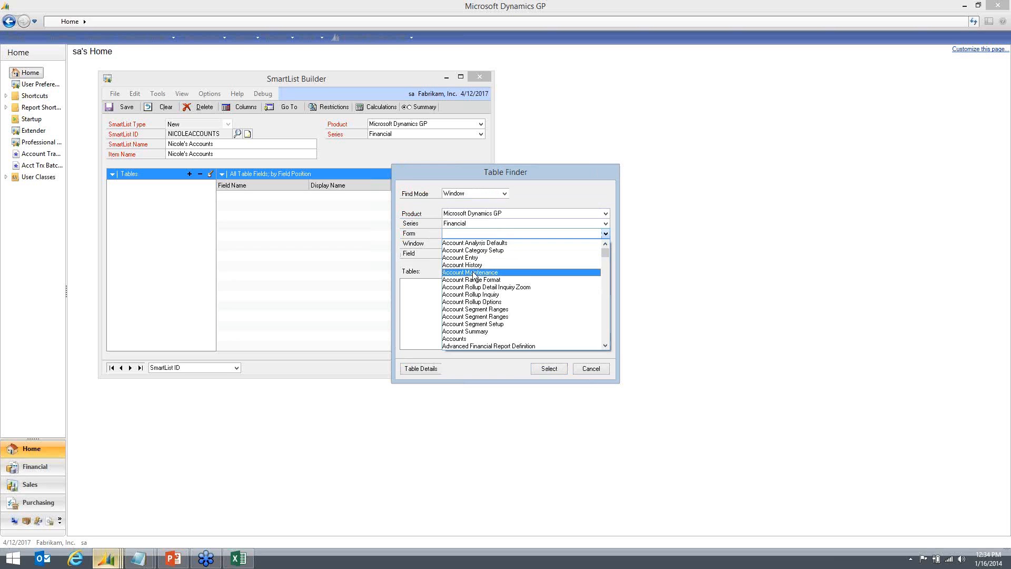
{"action": "left_click", "coordinate": [472, 272]}
{"action": "left_click", "coordinate": [471, 256]}
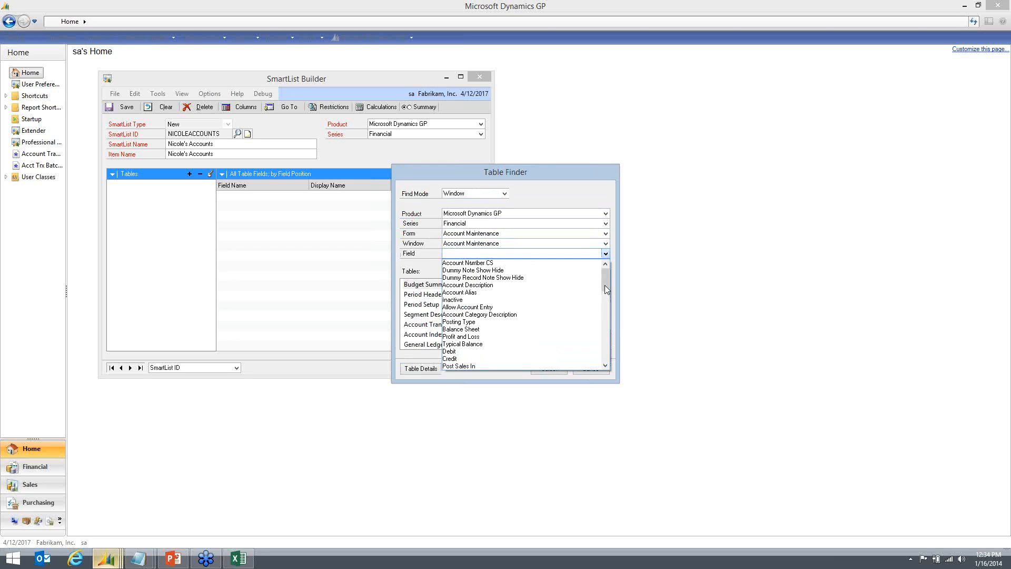
{"action": "scroll", "coordinate": [476, 308], "scroll_direction": "down", "scroll_amount": 5}
{"action": "left_click", "coordinate": [468, 299]}
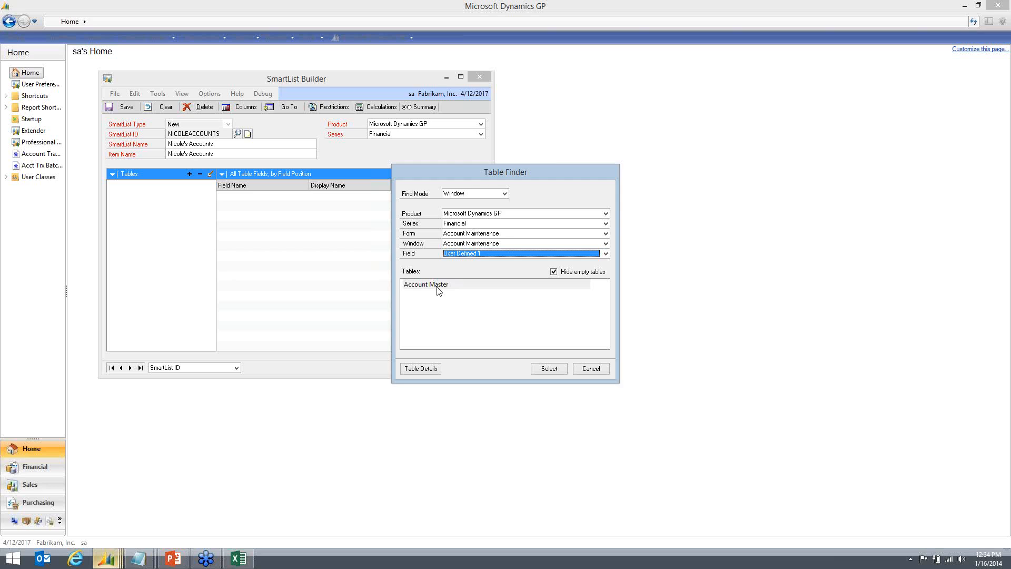
{"action": "left_click", "coordinate": [438, 287]}
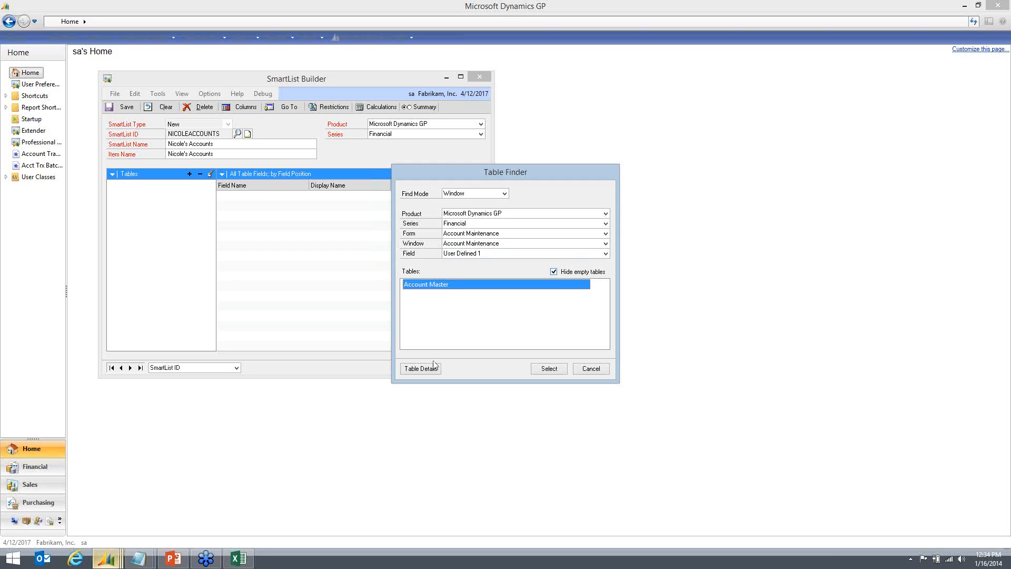
{"action": "left_click", "coordinate": [555, 272]}
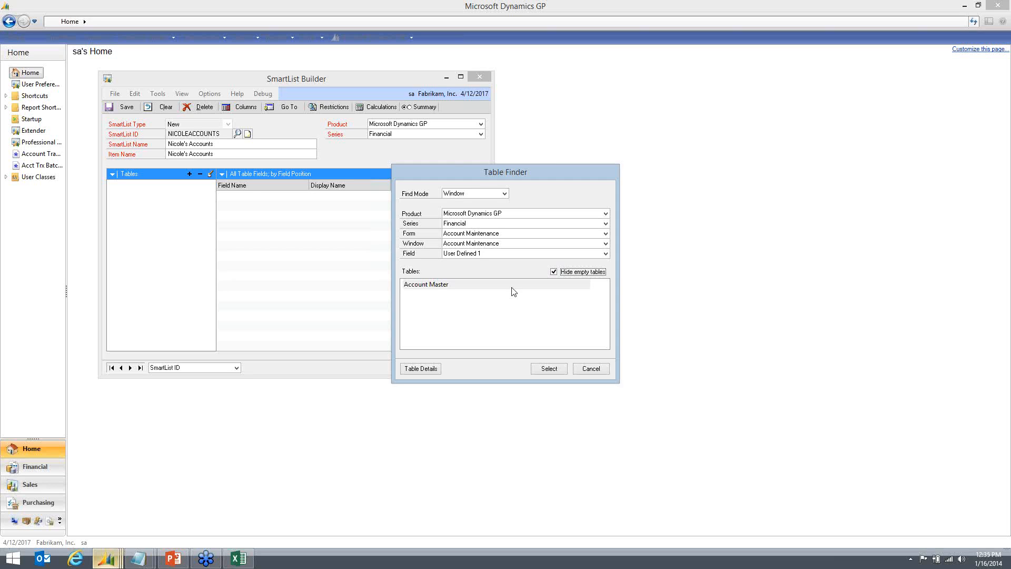
Open the Account Master table's details, try excluding fields such as Account Alias and Posting Type from its SQL script, and close the preview
{"action": "left_click", "coordinate": [433, 369]}
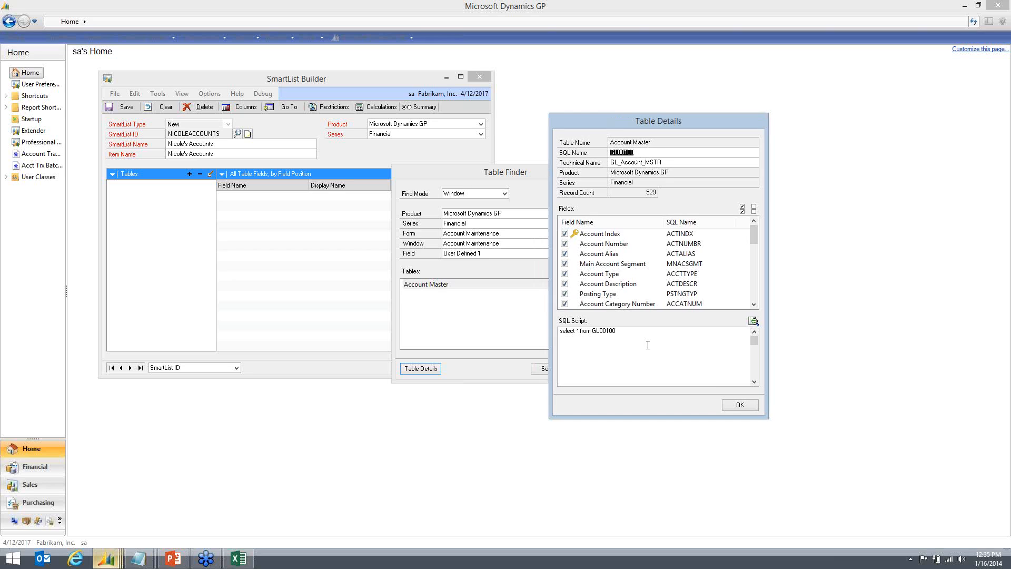
{"action": "left_click", "coordinate": [616, 329]}
{"action": "left_click", "coordinate": [564, 254]}
{"action": "left_click", "coordinate": [565, 293]}
{"action": "left_click", "coordinate": [565, 283]}
{"action": "left_click", "coordinate": [565, 273]}
{"action": "left_click", "coordinate": [564, 263]}
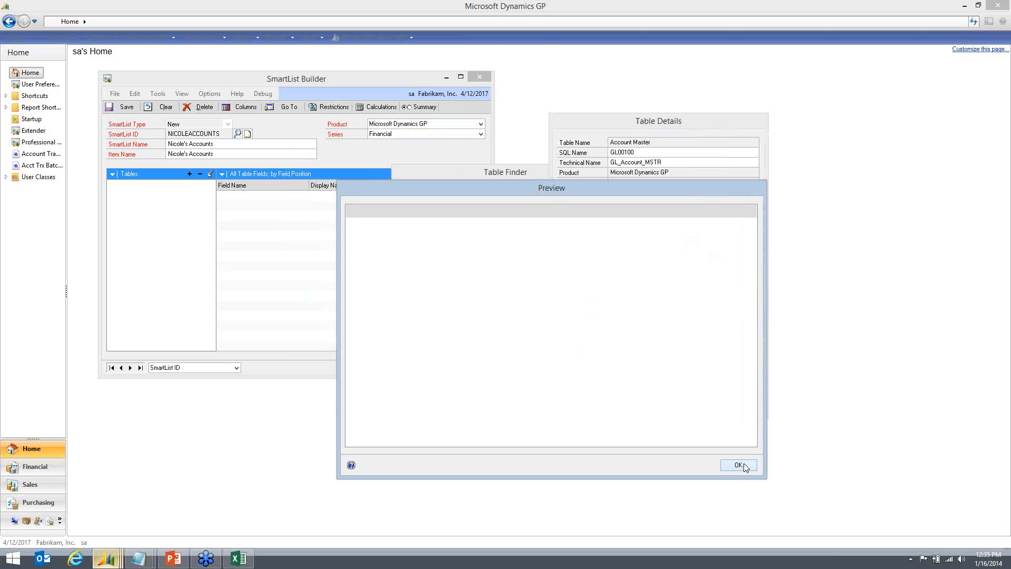
{"action": "left_click", "coordinate": [740, 465]}
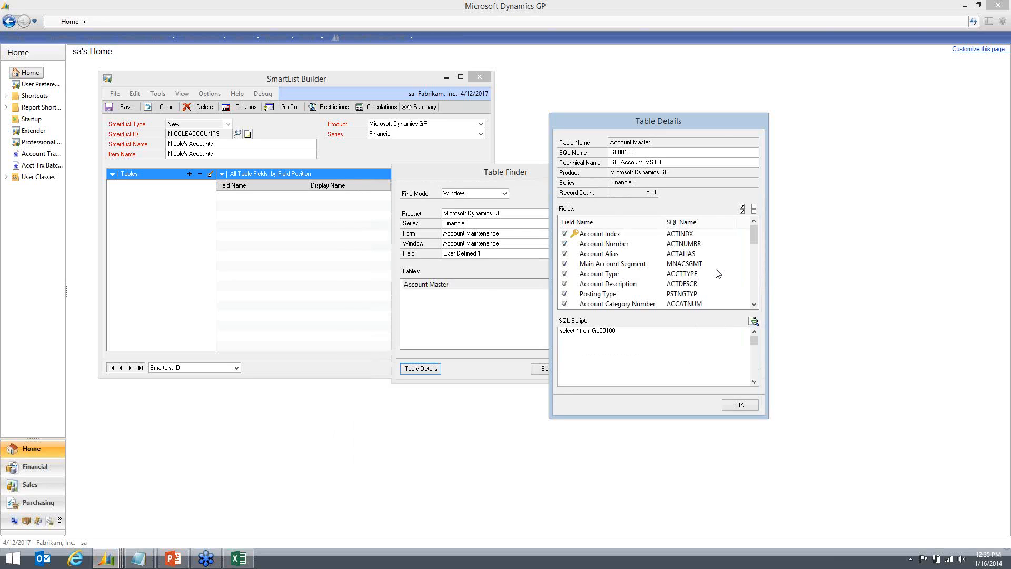
Preview the data of the full Account Master query, look across its columns, and close the preview and table details
{"action": "left_click", "coordinate": [753, 321]}
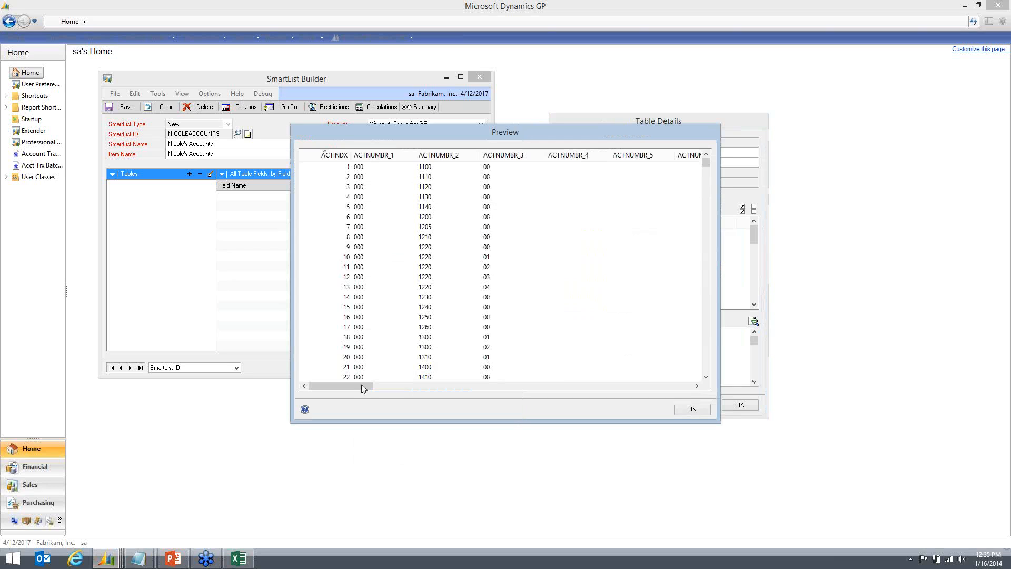
{"action": "left_click_drag", "start_coordinate": [363, 389], "coordinate": [444, 388]}
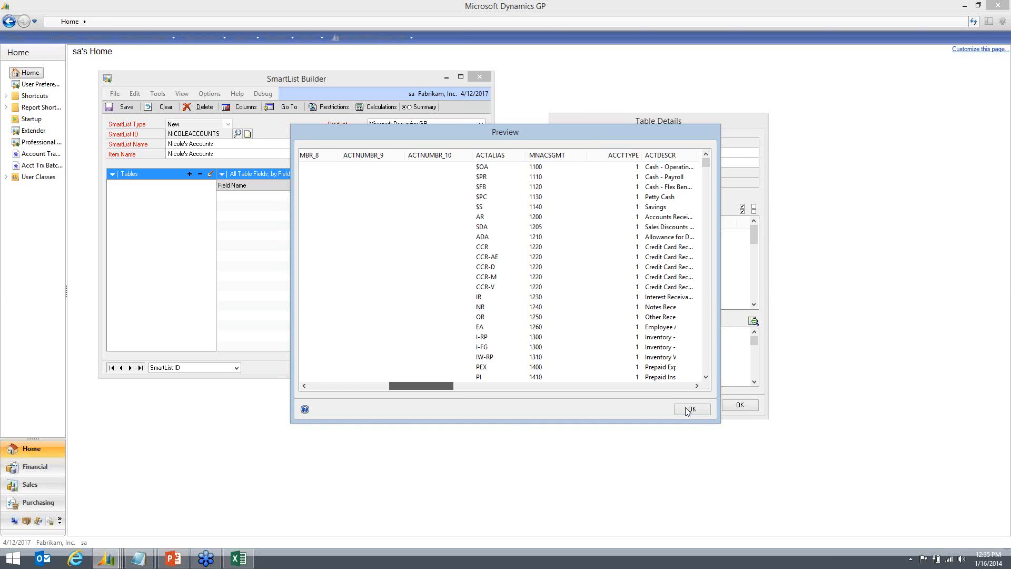
{"action": "scroll", "coordinate": [650, 389], "scroll_direction": "left", "scroll_amount": 5}
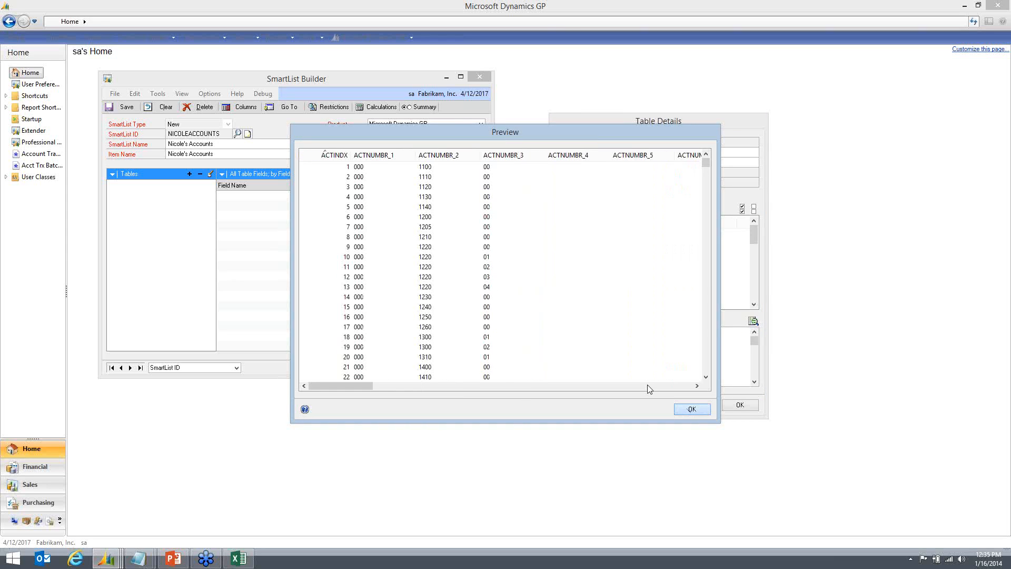
{"action": "left_click", "coordinate": [692, 409]}
{"action": "left_click", "coordinate": [740, 405]}
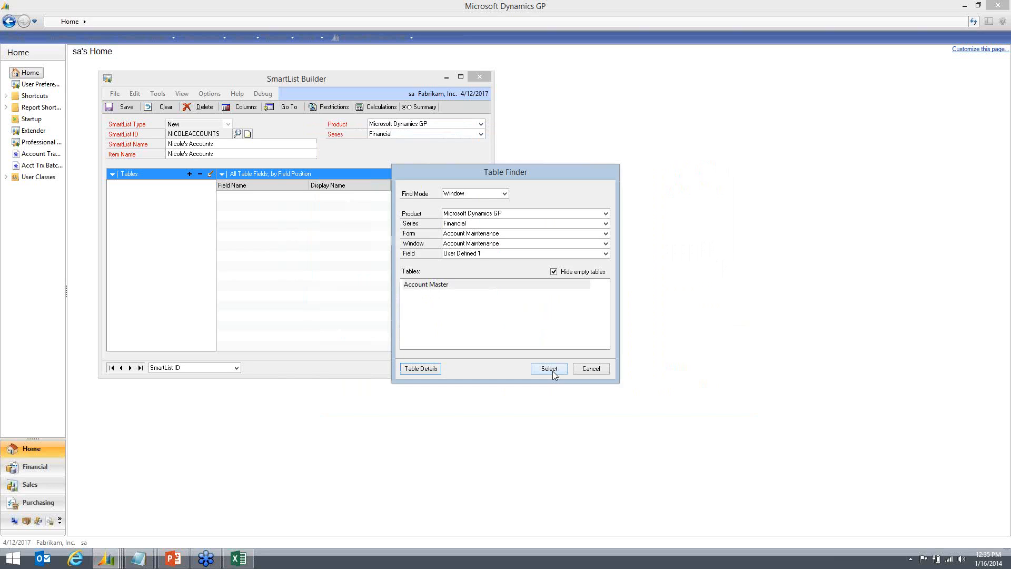
Add the Account Master table to the SmartList and set User Defined 1 and User Defined 2 as default columns
{"action": "left_click", "coordinate": [549, 368]}
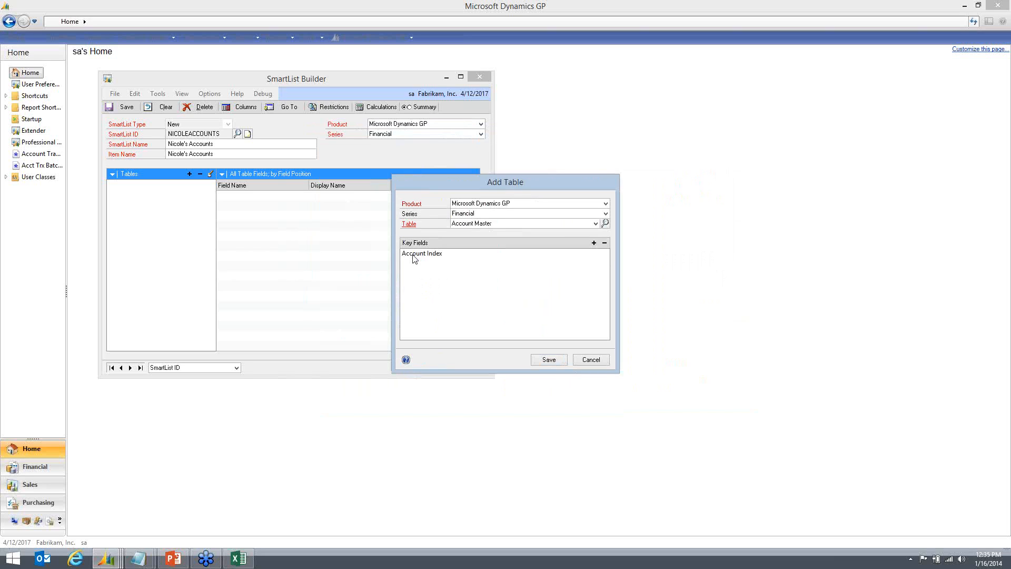
{"action": "left_click", "coordinate": [558, 358]}
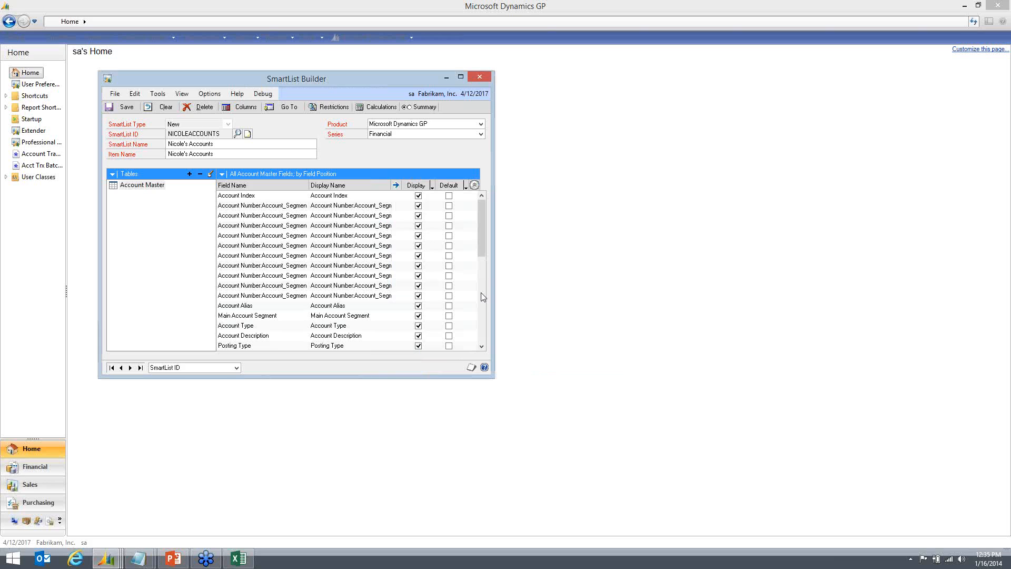
{"action": "left_click", "coordinate": [482, 297]}
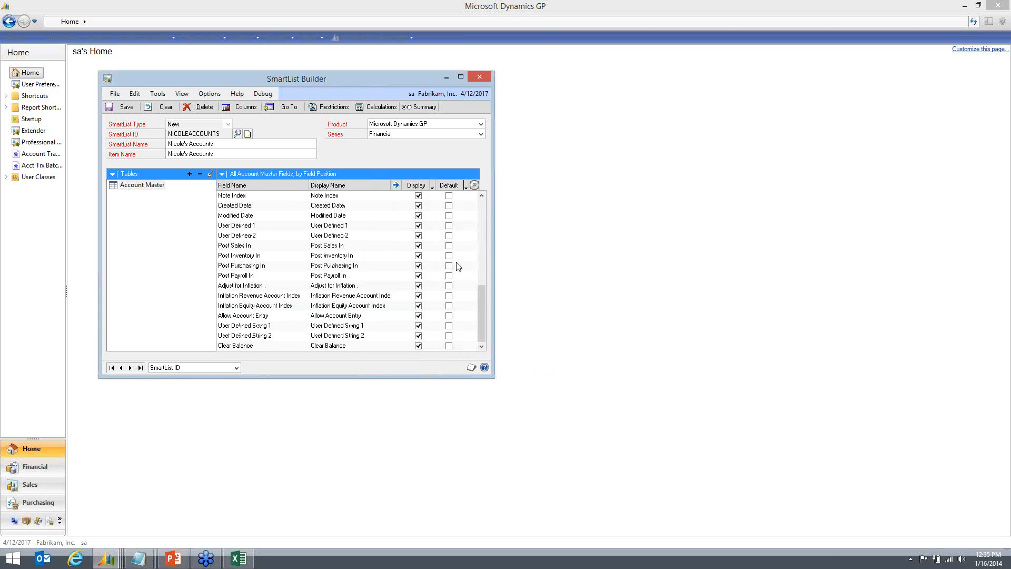
{"action": "left_click", "coordinate": [449, 225]}
{"action": "left_click", "coordinate": [449, 236]}
Discard the new SmartList and open the financial Account Maintenance card
{"action": "left_click", "coordinate": [485, 80]}
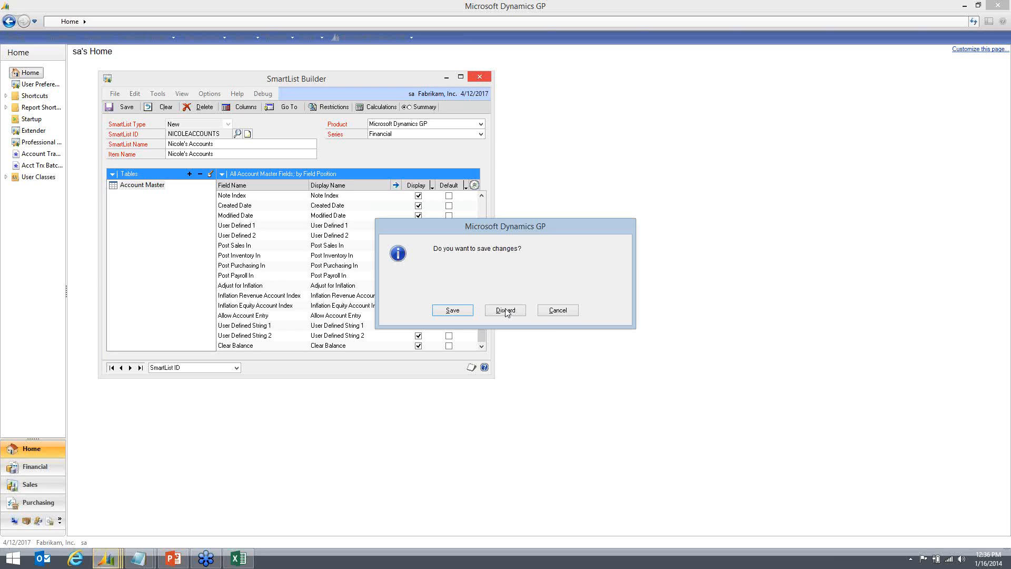
{"action": "left_click", "coordinate": [506, 310]}
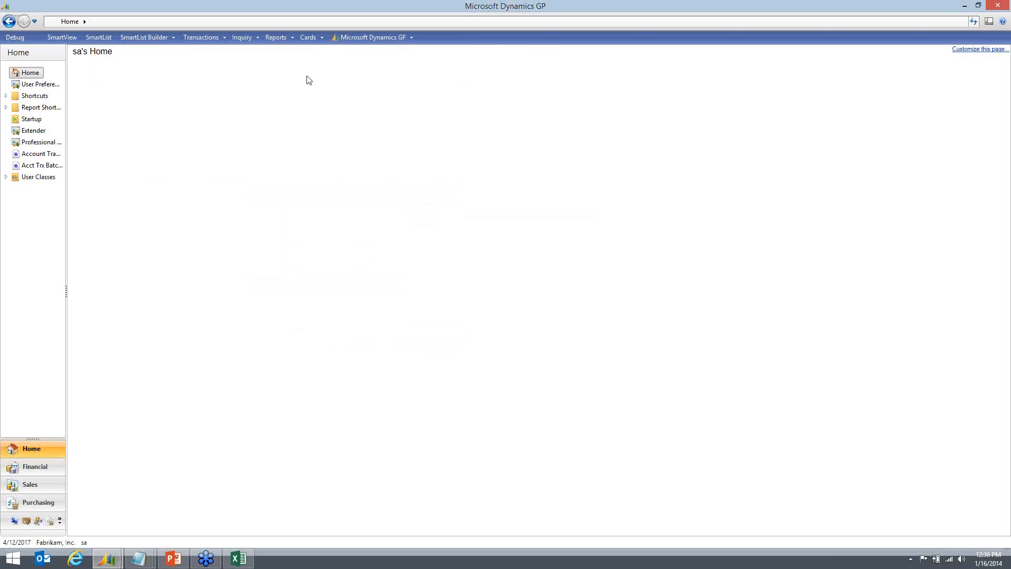
{"action": "left_click", "coordinate": [313, 36]}
{"action": "mouse_move", "coordinate": [327, 72]}
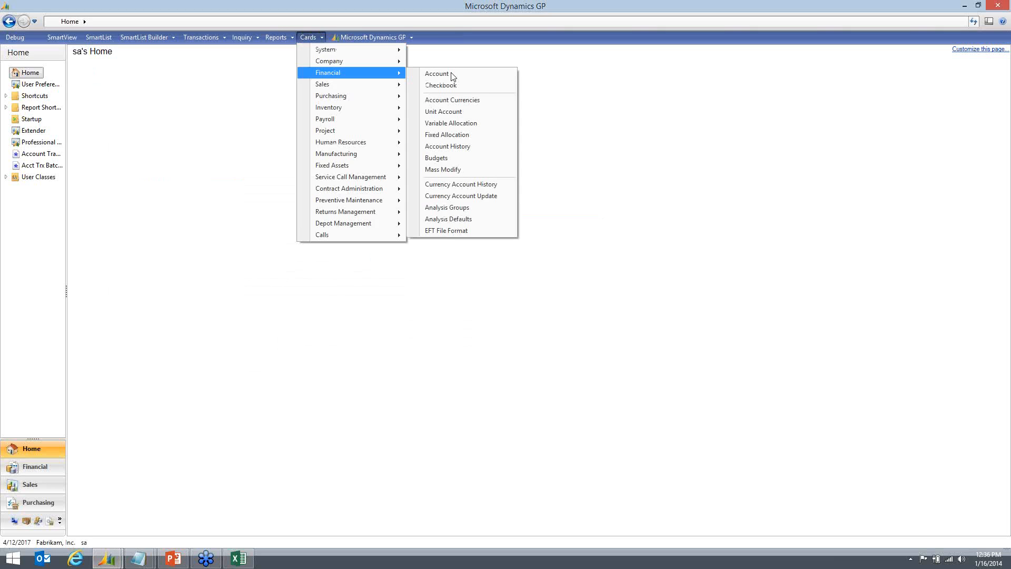
{"action": "key", "text": "Return"}
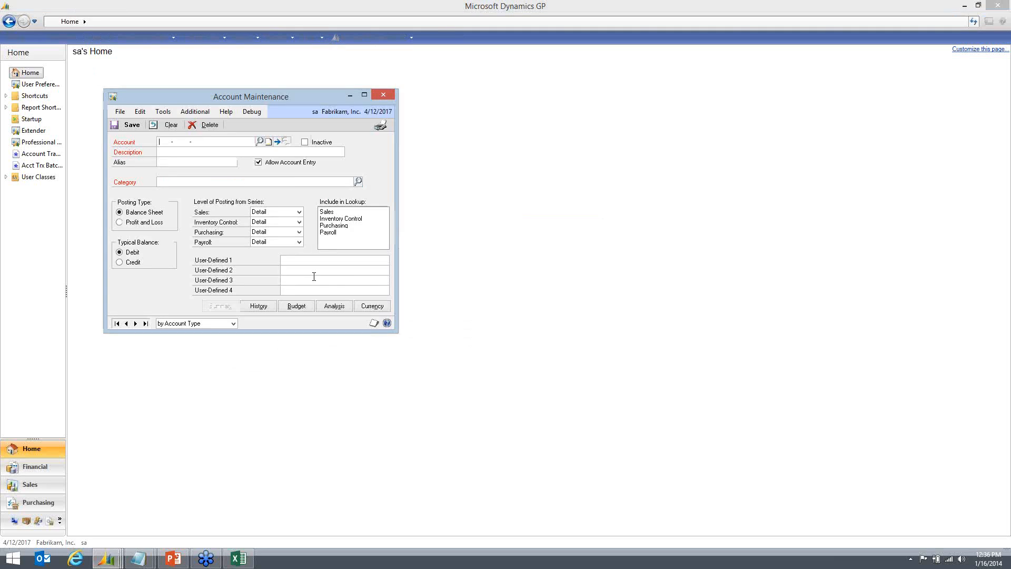
Open the Table Finder from the Account Maintenance window and find the tables containing its User Defined 1 field
{"action": "left_click", "coordinate": [163, 111]}
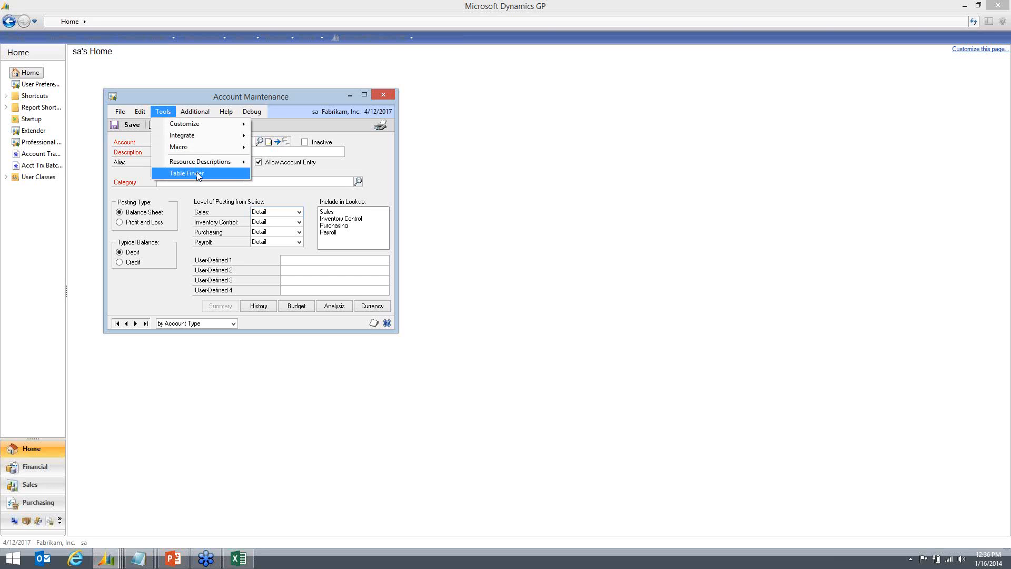
{"action": "left_click", "coordinate": [199, 175]}
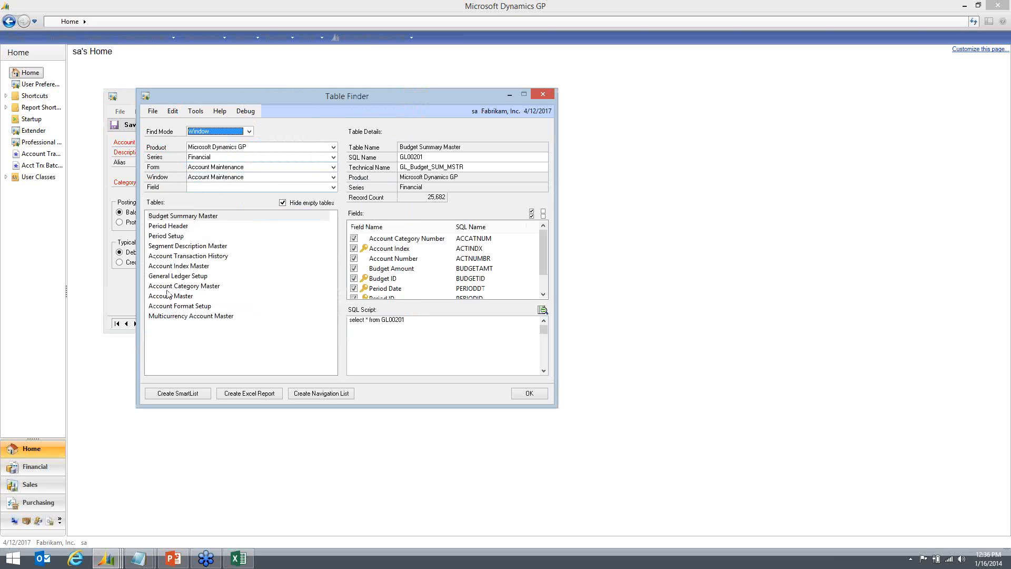
{"action": "left_click", "coordinate": [334, 187]}
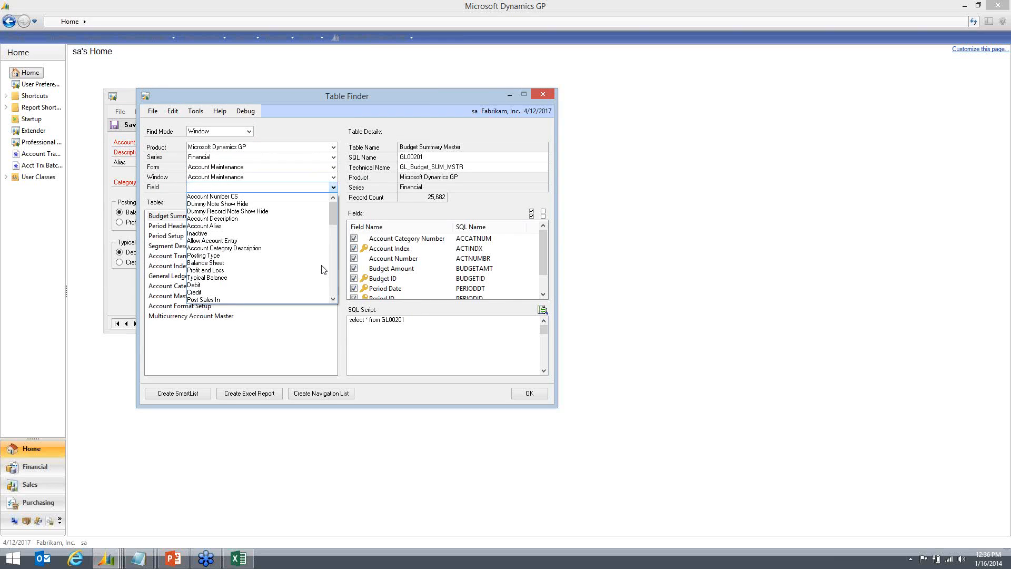
{"action": "scroll", "coordinate": [324, 269], "scroll_direction": "down", "scroll_amount": 5}
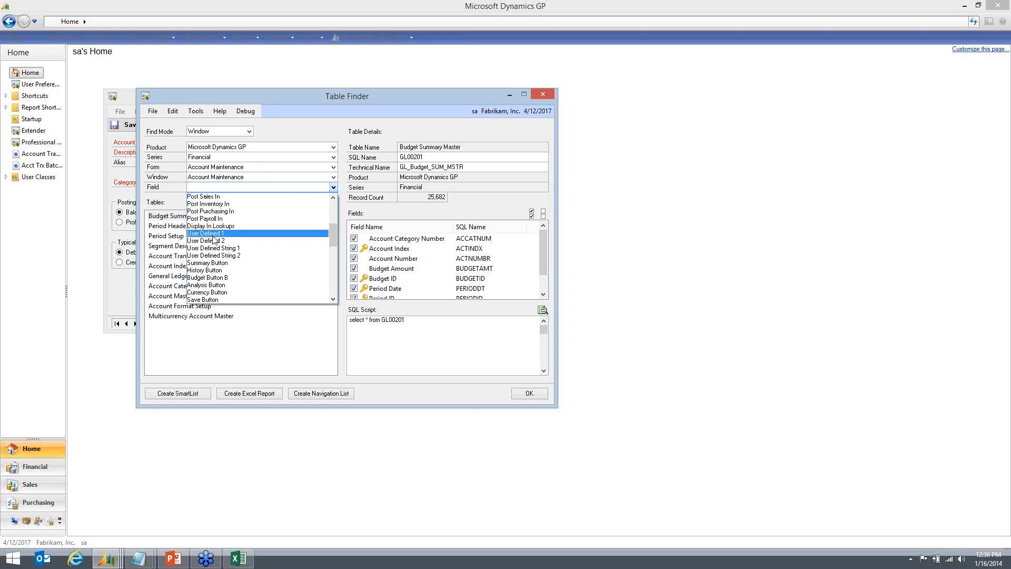
{"action": "left_click", "coordinate": [213, 235]}
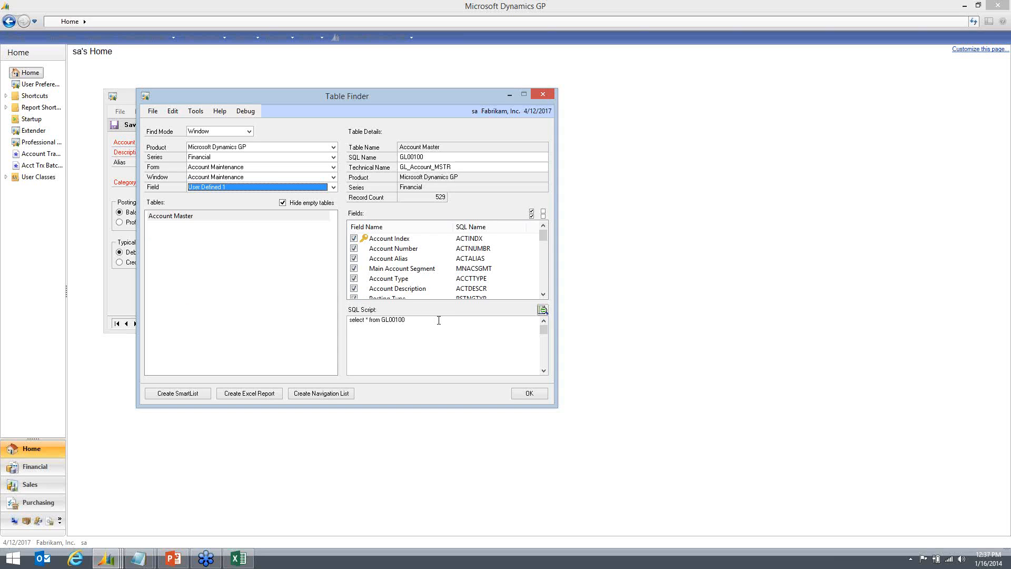
Create an Excel report from the Account Master table, with a report ID and name made of the presenter's first name plus the accounts label
{"action": "left_click", "coordinate": [248, 397]}
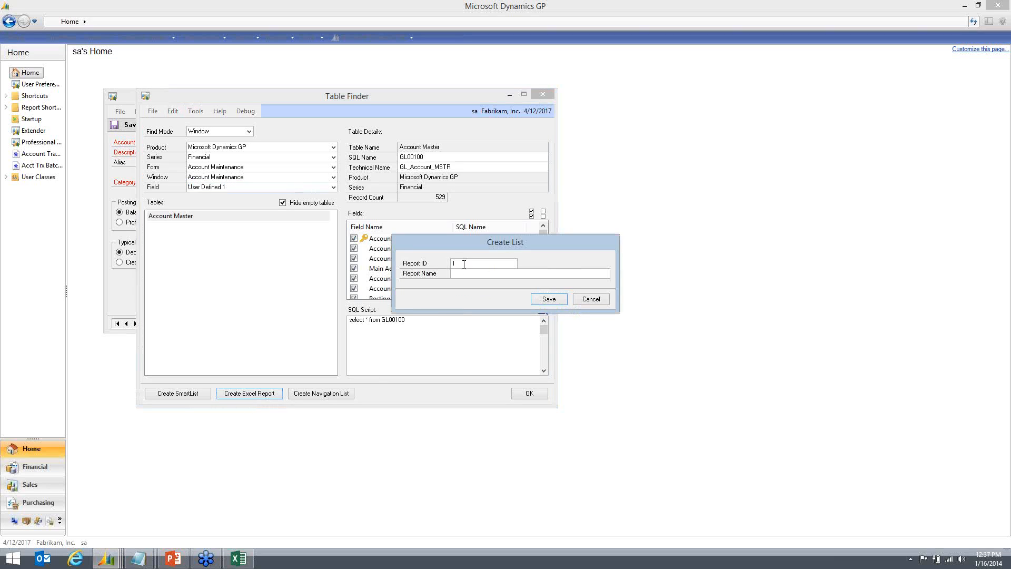
{"action": "type", "text": "NICOLESACCT"}
{"action": "key", "text": "Tab"}
{"action": "type", "text": "Nicoles Accounts"}
{"action": "key", "text": "Return"}
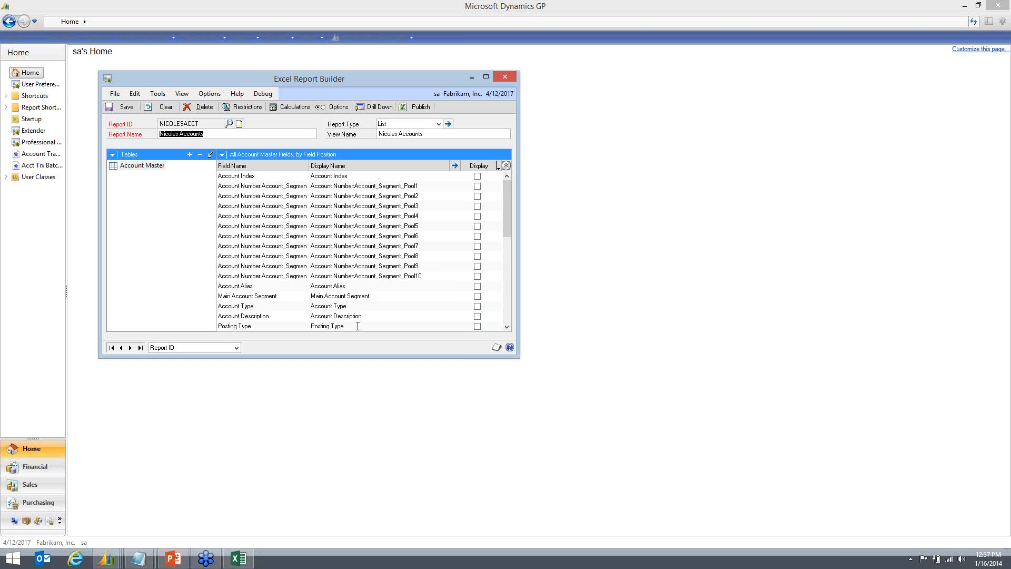
Switch to Internet Explorer, open the SmartList Builder downloads page on the eOne Solutions site, and maximize the browser
{"action": "mouse_move", "coordinate": [186, 565]}
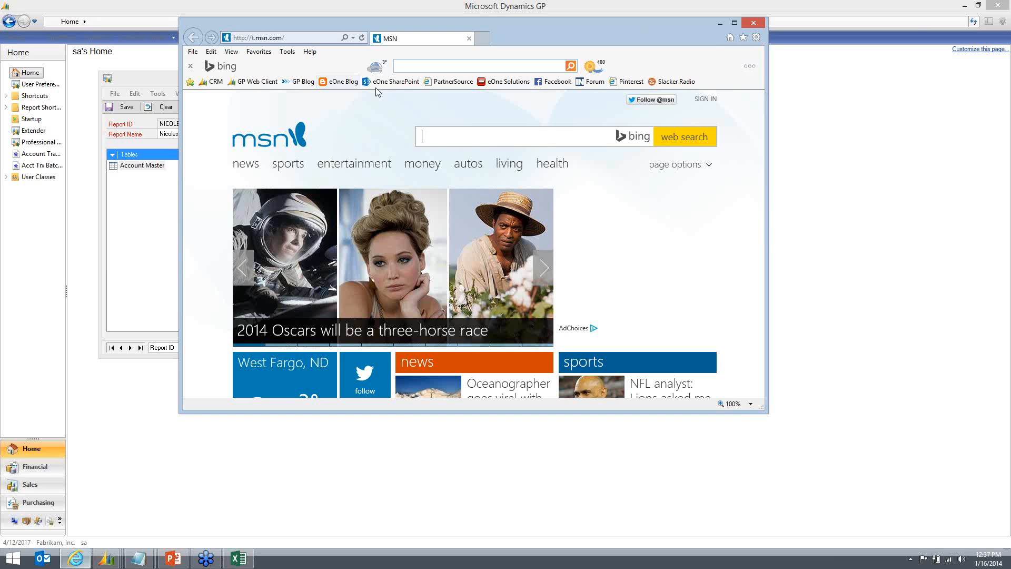
{"action": "left_click", "coordinate": [508, 83]}
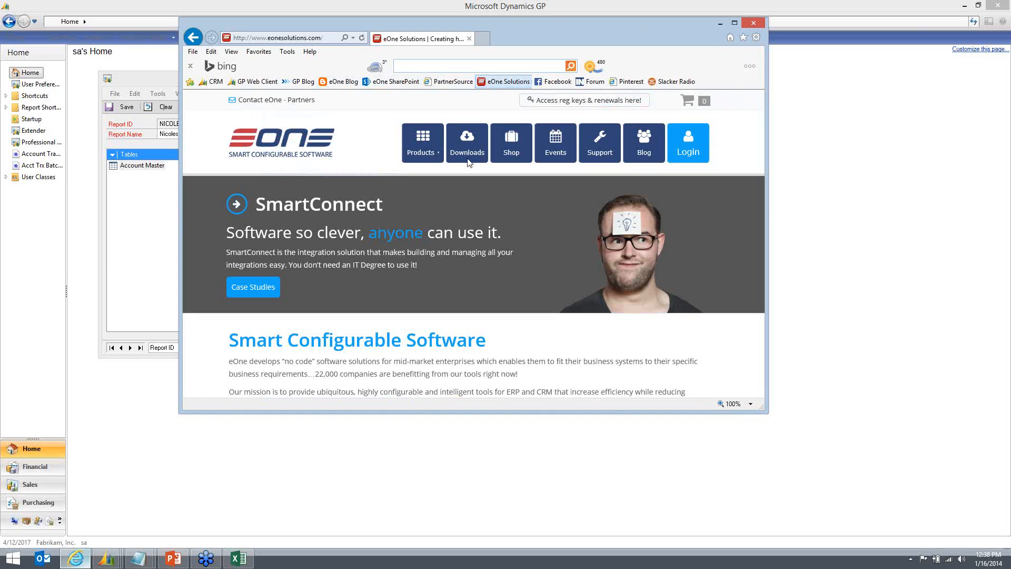
{"action": "left_click", "coordinate": [468, 160]}
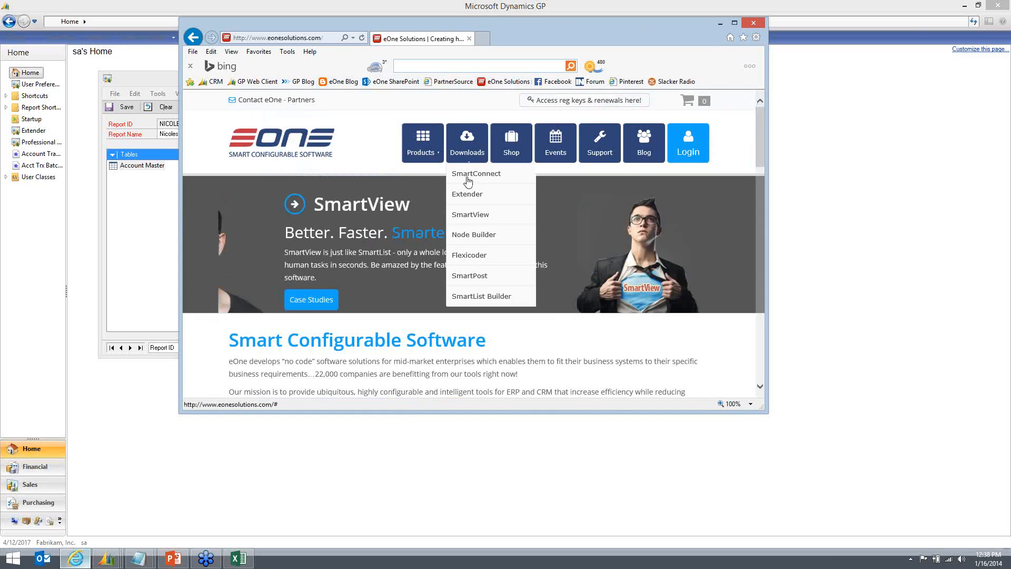
{"action": "left_click", "coordinate": [483, 297]}
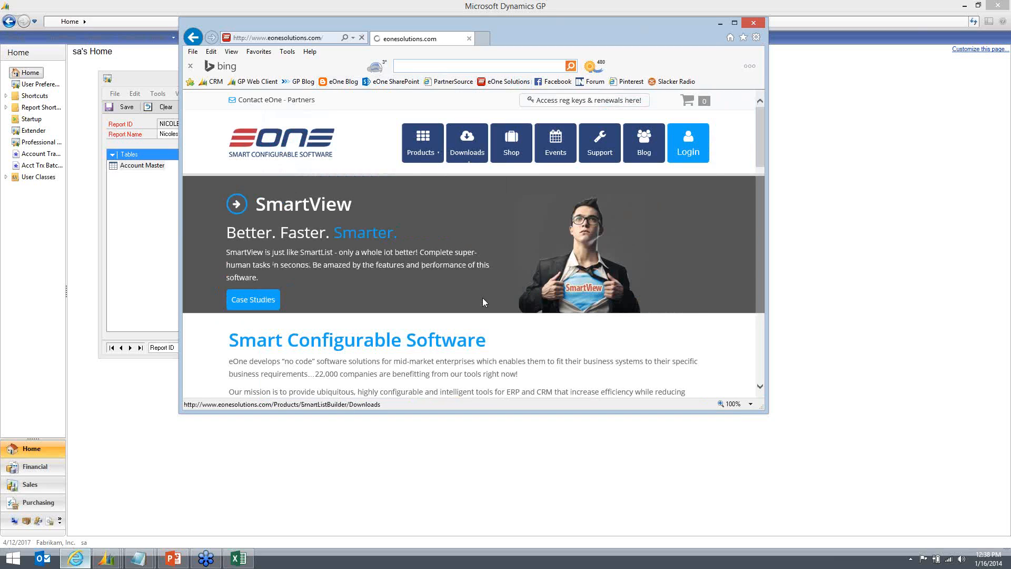
{"action": "left_click", "coordinate": [736, 24]}
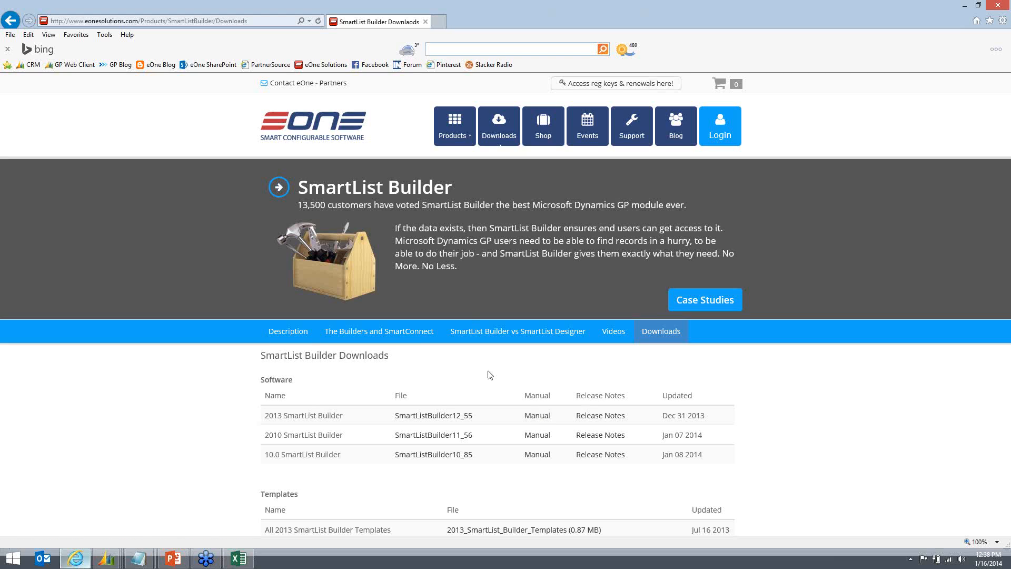
Show the final slide in PowerPoint, and look through the SmartList Builder software and template downloads in the browser
{"action": "left_click", "coordinate": [177, 559]}
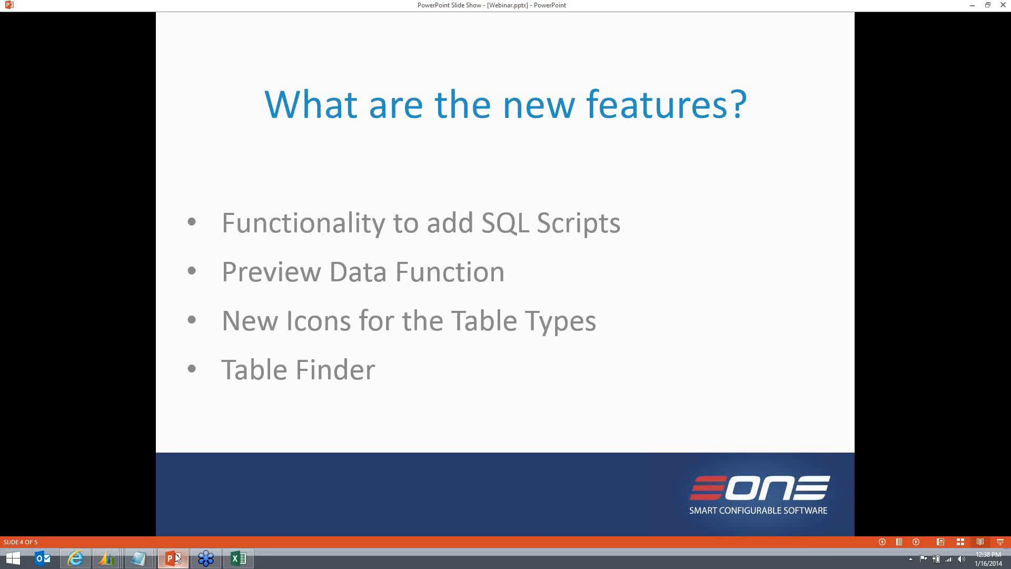
{"action": "key", "text": "Right"}
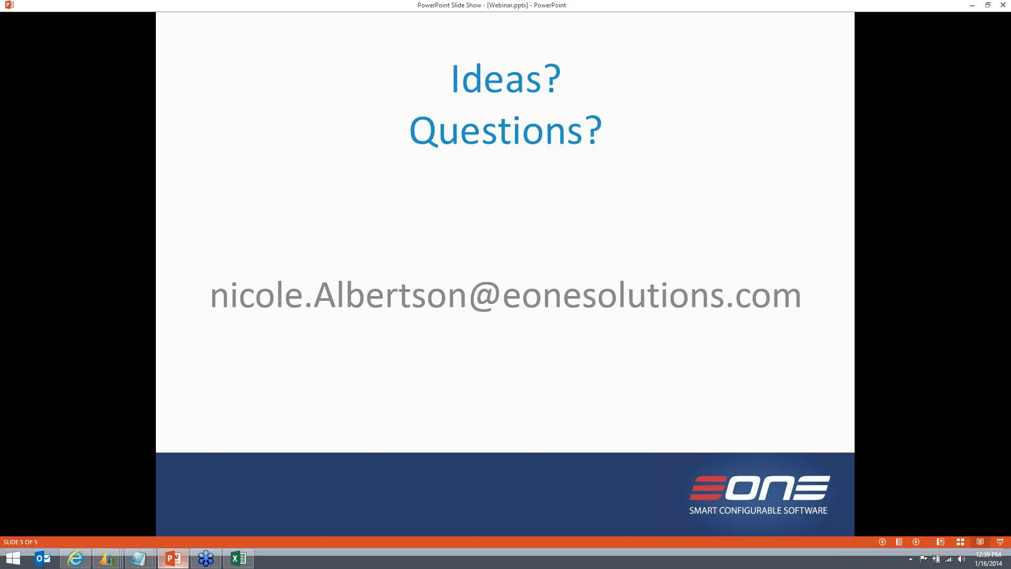
{"action": "left_click", "coordinate": [75, 558]}
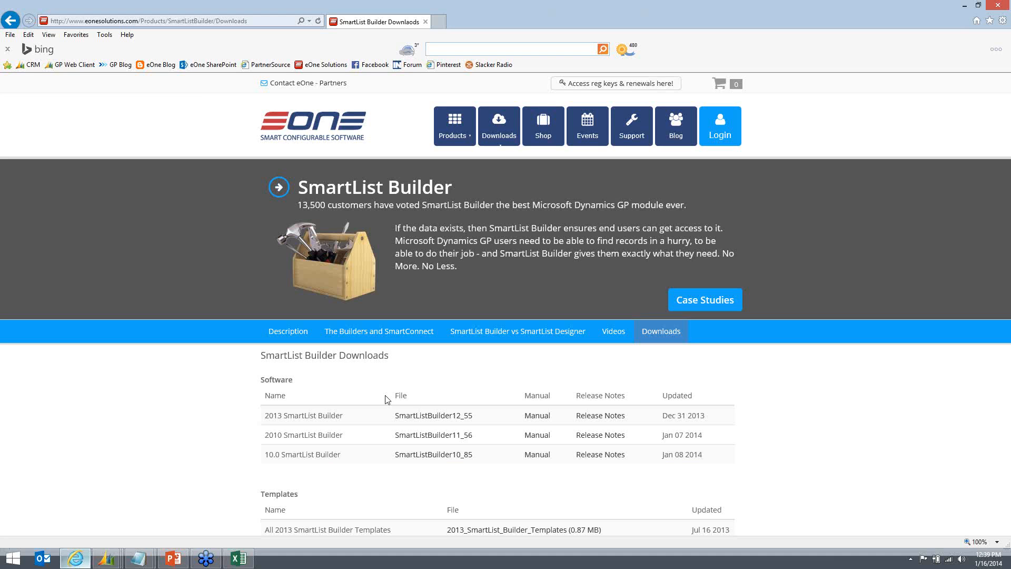
{"action": "scroll", "coordinate": [786, 375], "scroll_direction": "down", "scroll_amount": 5}
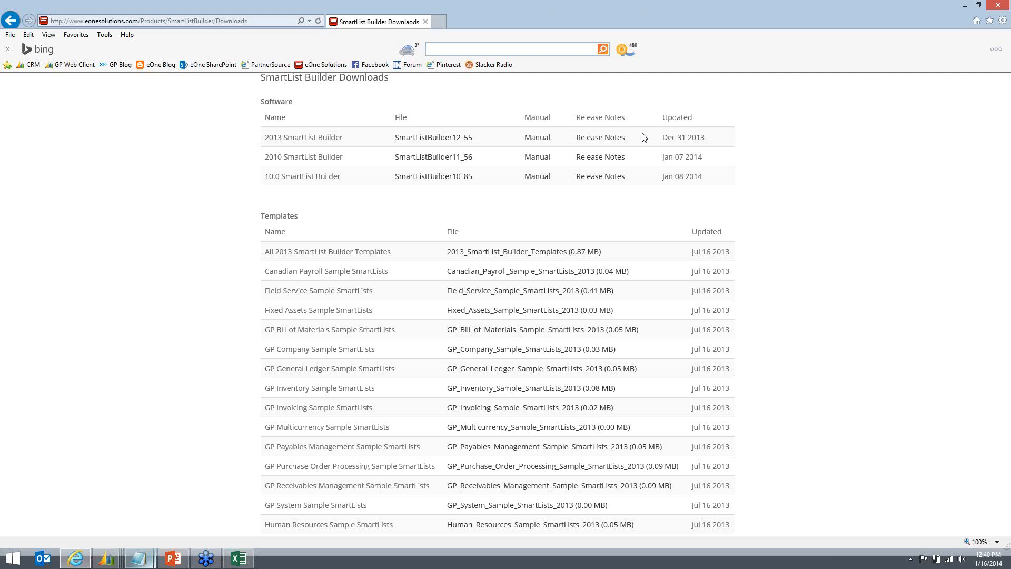
{"action": "left_click", "coordinate": [173, 557]}
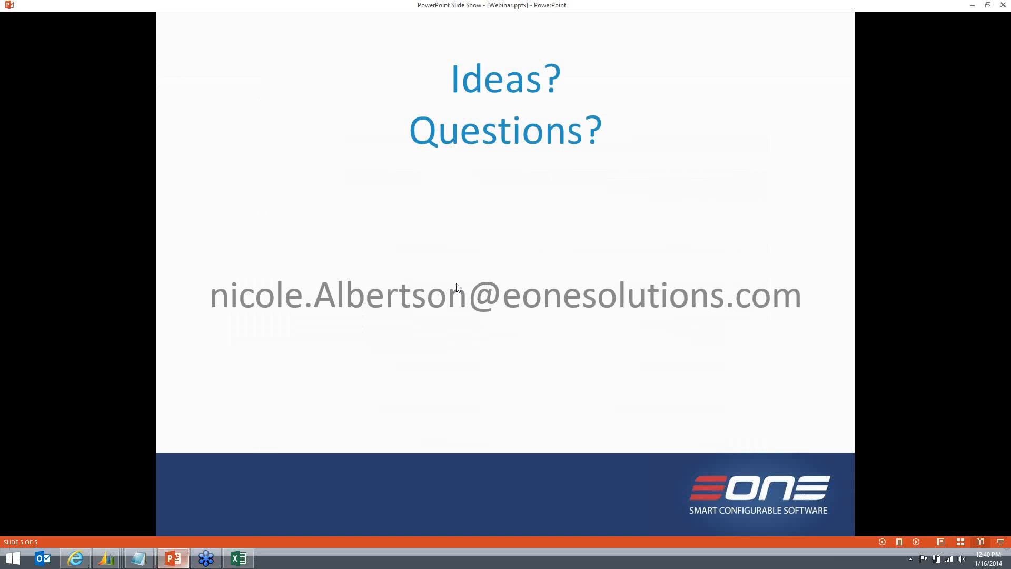
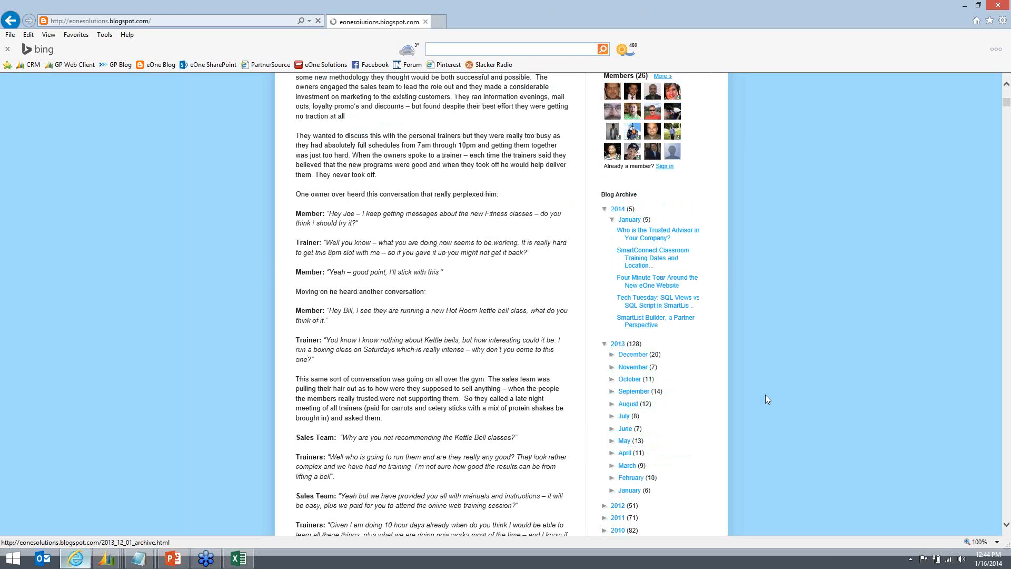
Examine the New SmartList Builder Features Released post and the archived 2013 post titles on the eOne blog
{"action": "scroll", "coordinate": [768, 402], "scroll_direction": "down", "scroll_amount": 5}
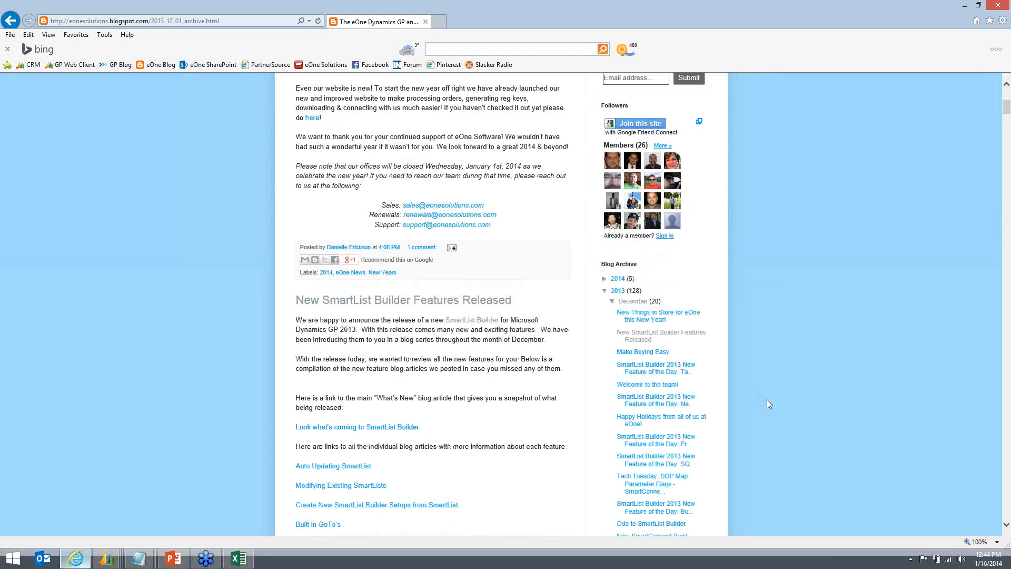
{"action": "scroll", "coordinate": [768, 404], "scroll_direction": "down", "scroll_amount": 1}
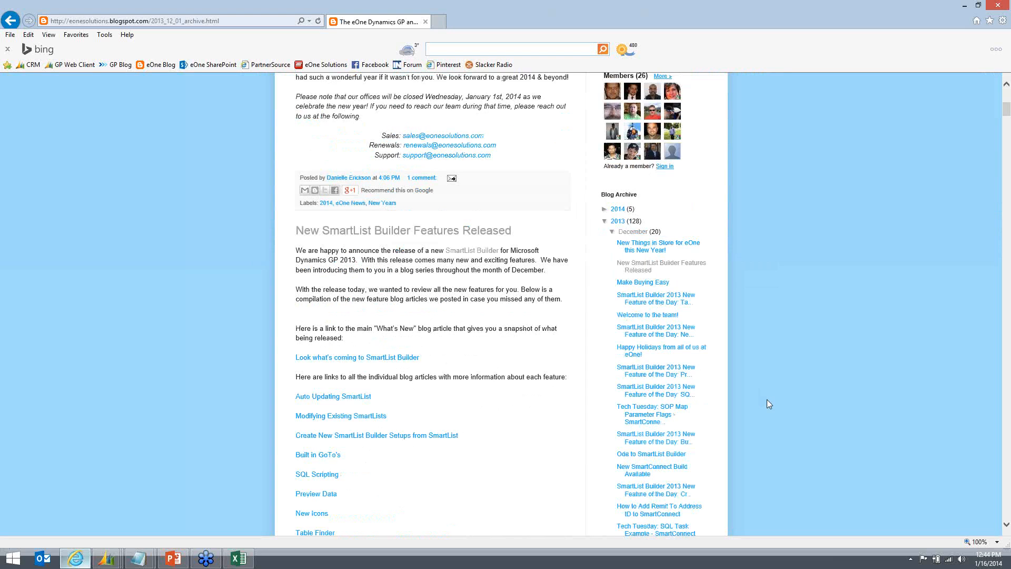
{"action": "scroll", "coordinate": [767, 403], "scroll_direction": "down", "scroll_amount": 1}
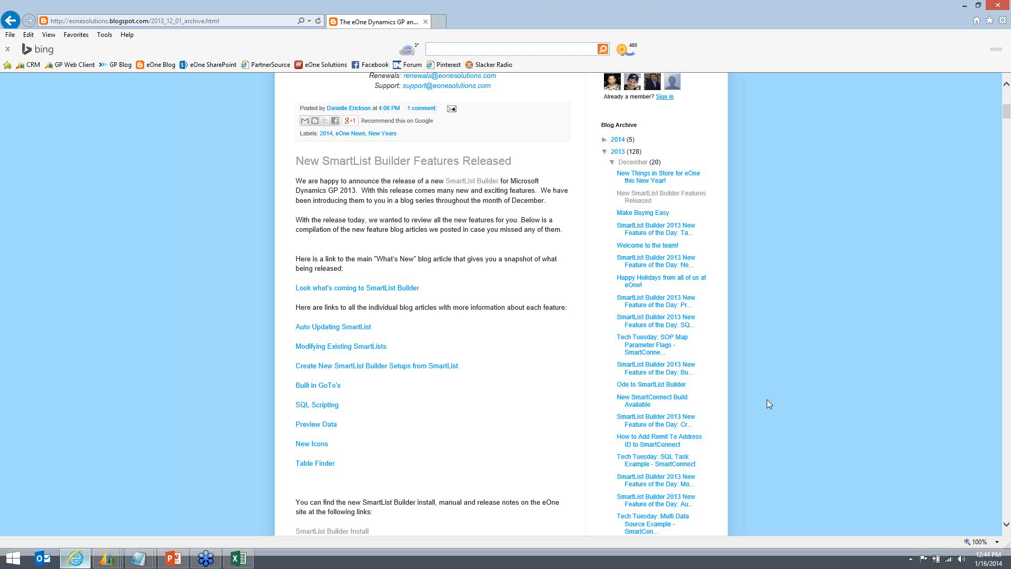
{"action": "scroll", "coordinate": [766, 404], "scroll_direction": "down", "scroll_amount": 1}
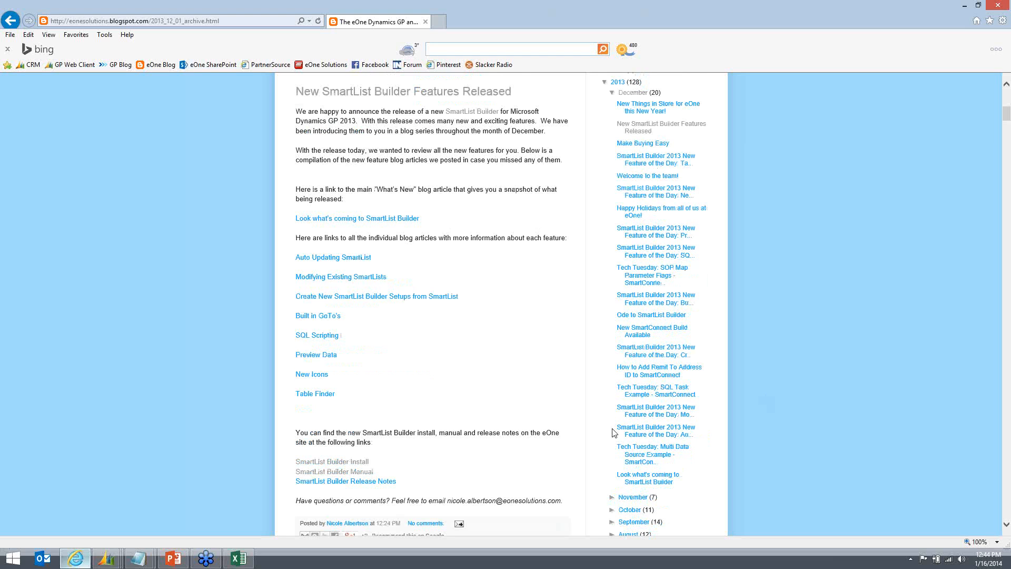
{"action": "scroll", "coordinate": [759, 415], "scroll_direction": "down", "scroll_amount": 2}
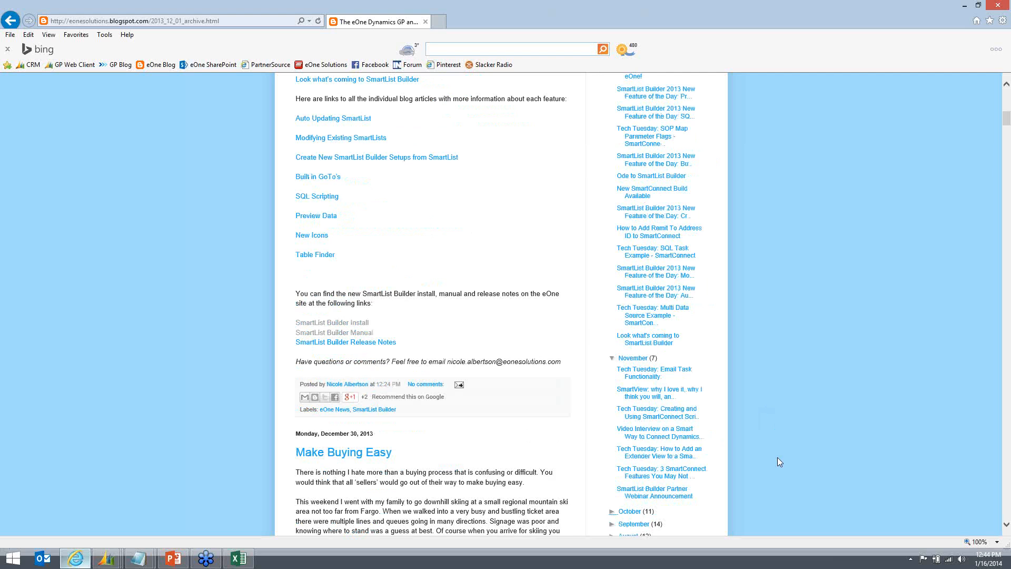
{"action": "scroll", "coordinate": [777, 457], "scroll_direction": "down", "scroll_amount": 3}
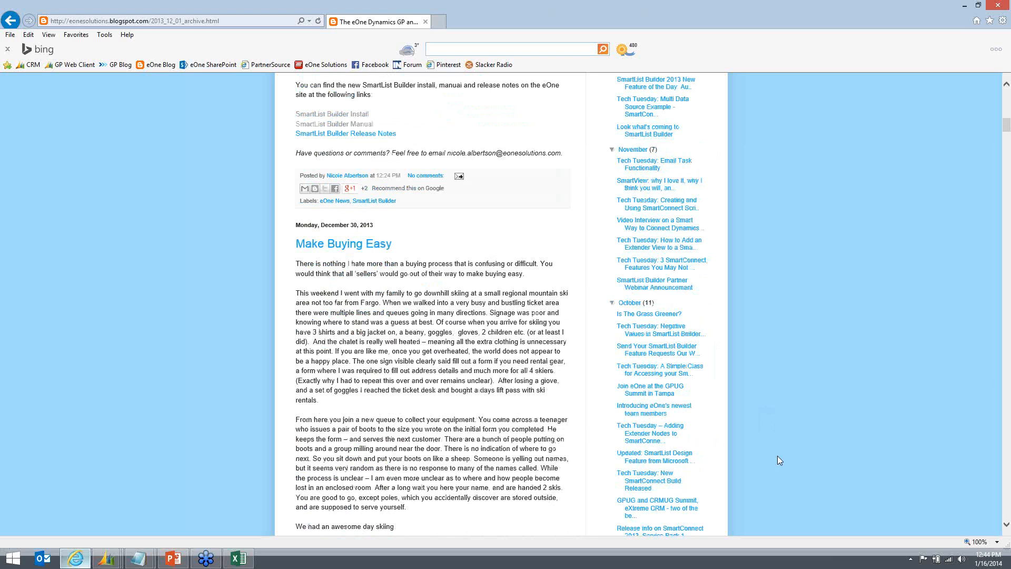
{"action": "scroll", "coordinate": [779, 458], "scroll_direction": "down", "scroll_amount": 1}
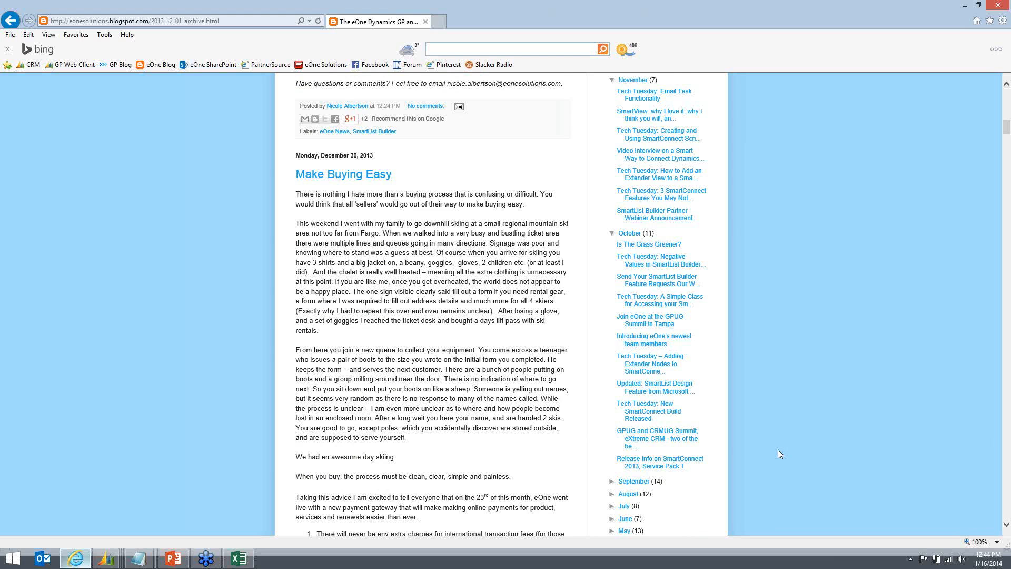
{"action": "scroll", "coordinate": [779, 450], "scroll_direction": "up", "scroll_amount": 2}
{"action": "scroll", "coordinate": [779, 448], "scroll_direction": "up", "scroll_amount": 1}
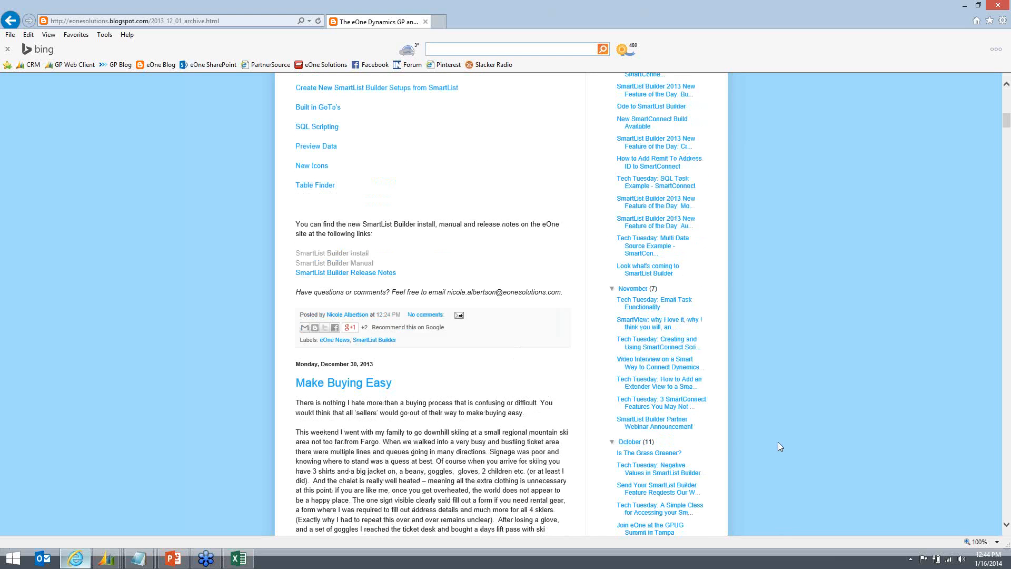
{"action": "scroll", "coordinate": [780, 446], "scroll_direction": "up", "scroll_amount": 1}
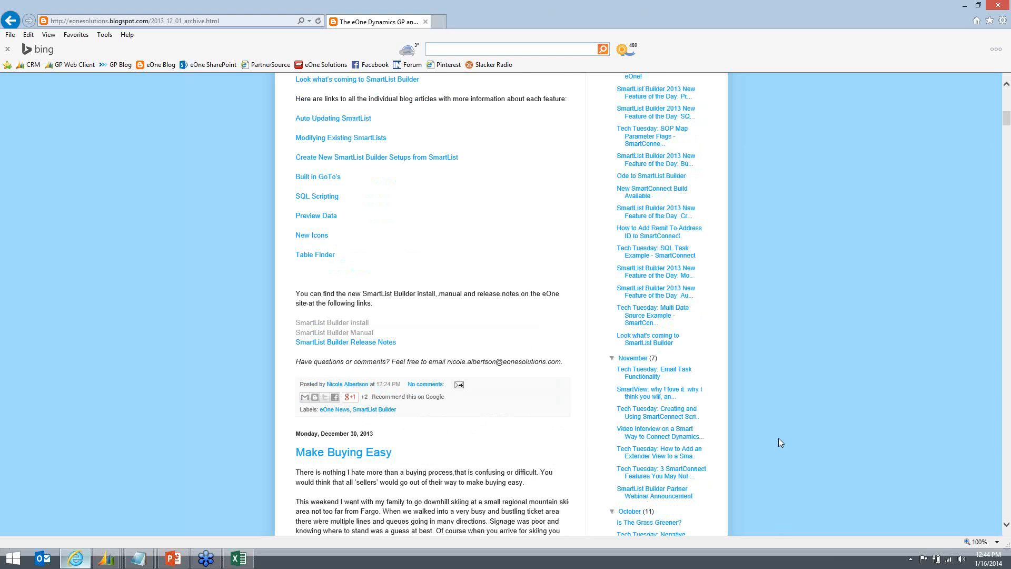
{"action": "scroll", "coordinate": [778, 442], "scroll_direction": "up", "scroll_amount": 2}
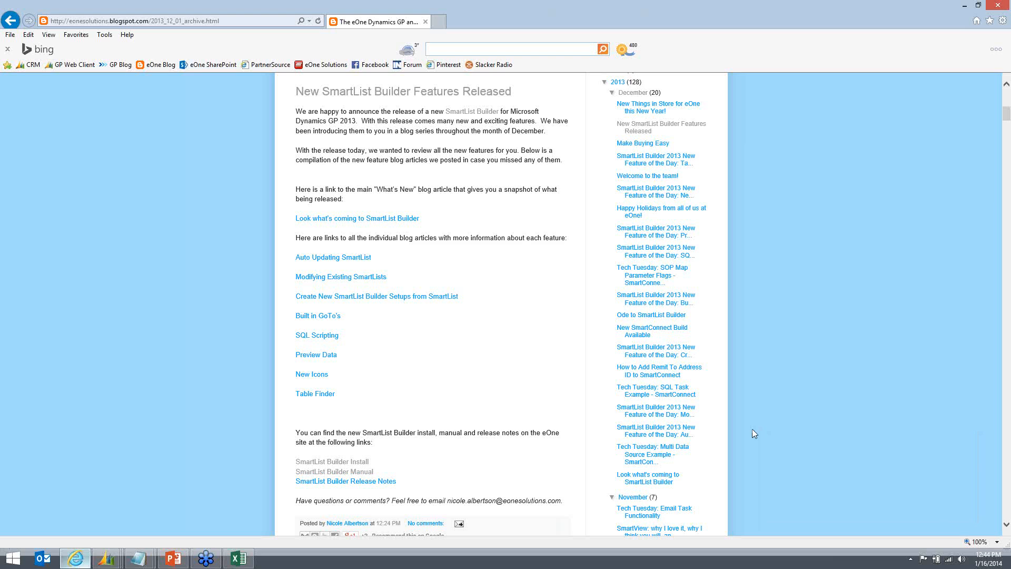
{"action": "scroll", "coordinate": [737, 444], "scroll_direction": "down", "scroll_amount": 1}
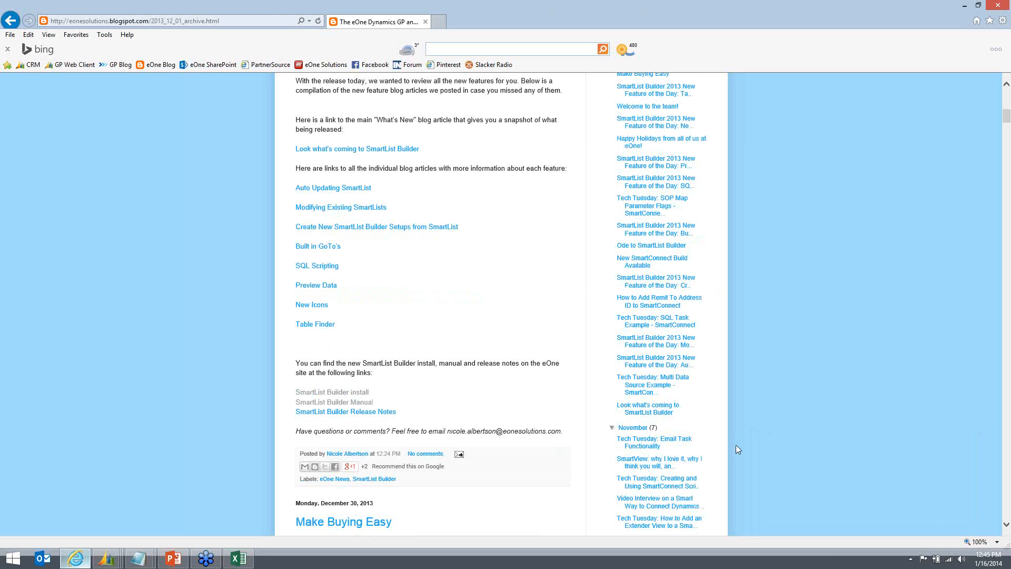
{"action": "scroll", "coordinate": [736, 448], "scroll_direction": "down", "scroll_amount": 4}
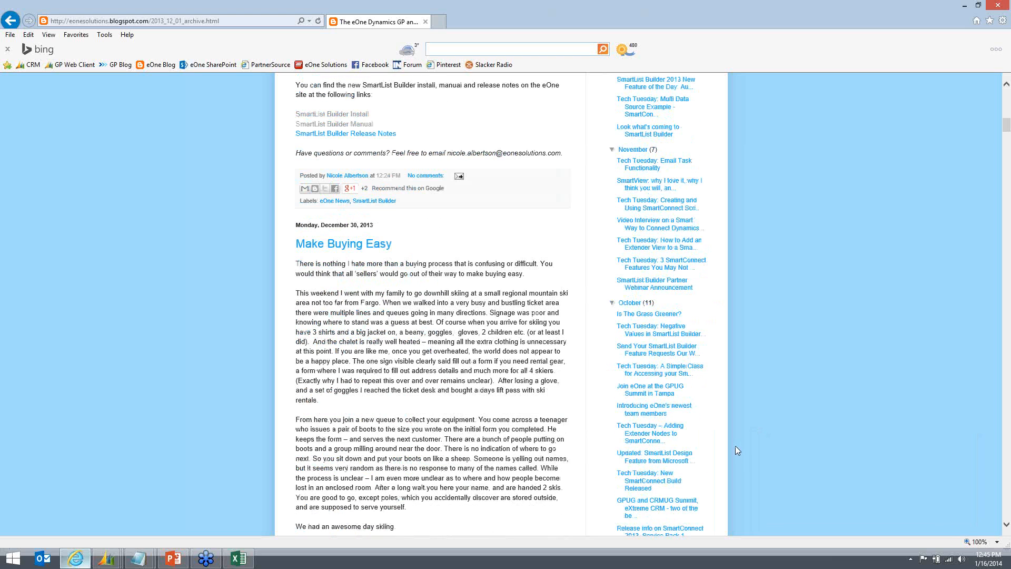
{"action": "scroll", "coordinate": [736, 451], "scroll_direction": "down", "scroll_amount": 1}
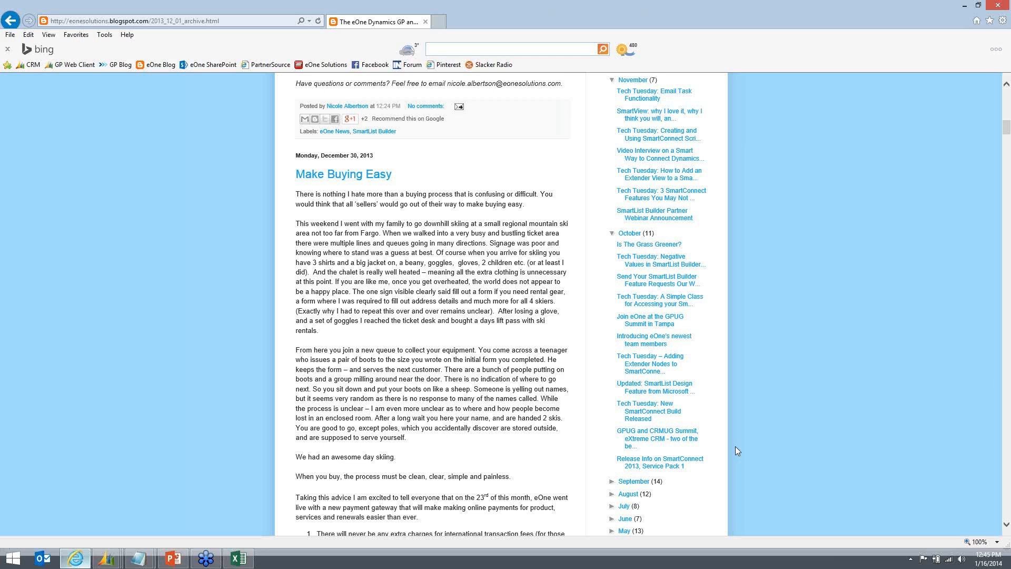
Open the September 2013 blog post "SmartList Design Feature from Microsoft vs SmartList Builder", and switch back to Microsoft Dynamics GP
{"action": "left_click", "coordinate": [612, 481]}
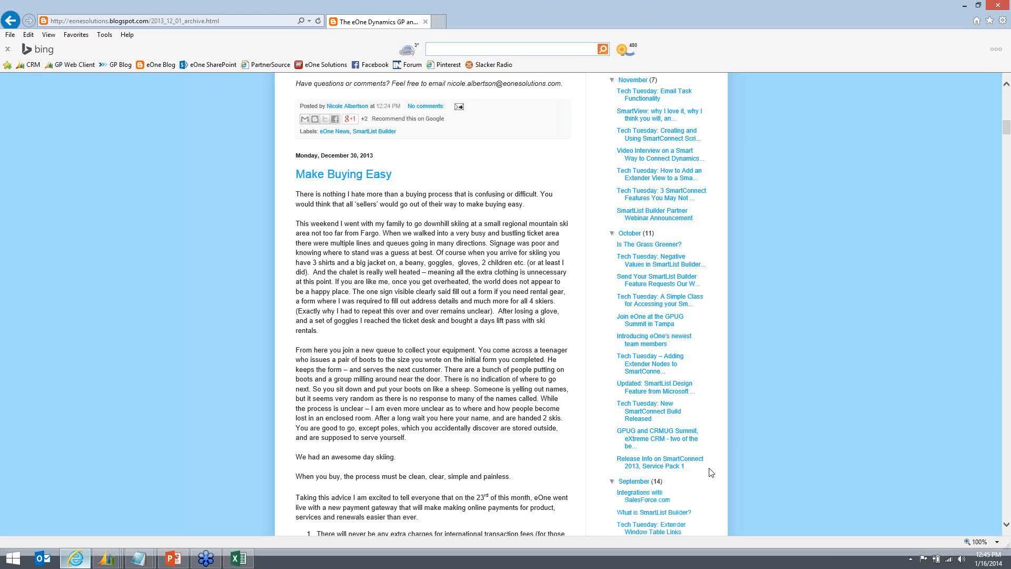
{"action": "scroll", "coordinate": [711, 472], "scroll_direction": "down", "scroll_amount": 4}
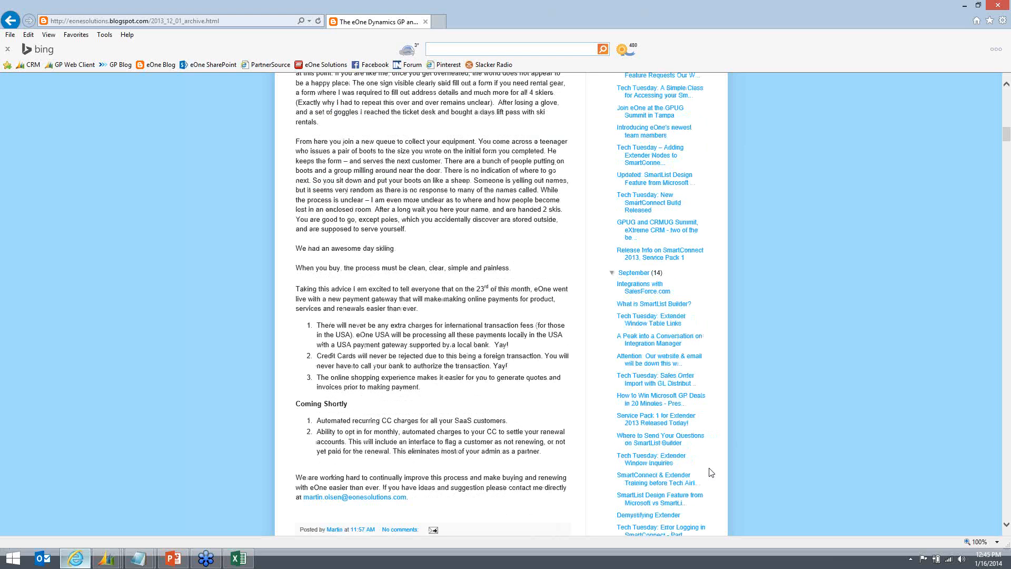
{"action": "left_click", "coordinate": [670, 498]}
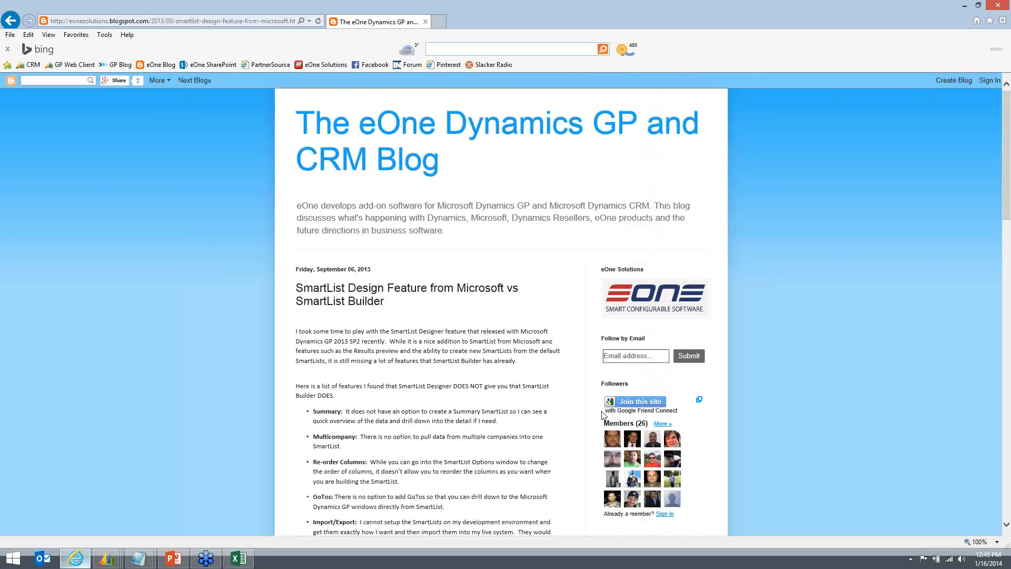
{"action": "left_click", "coordinate": [86, 510]}
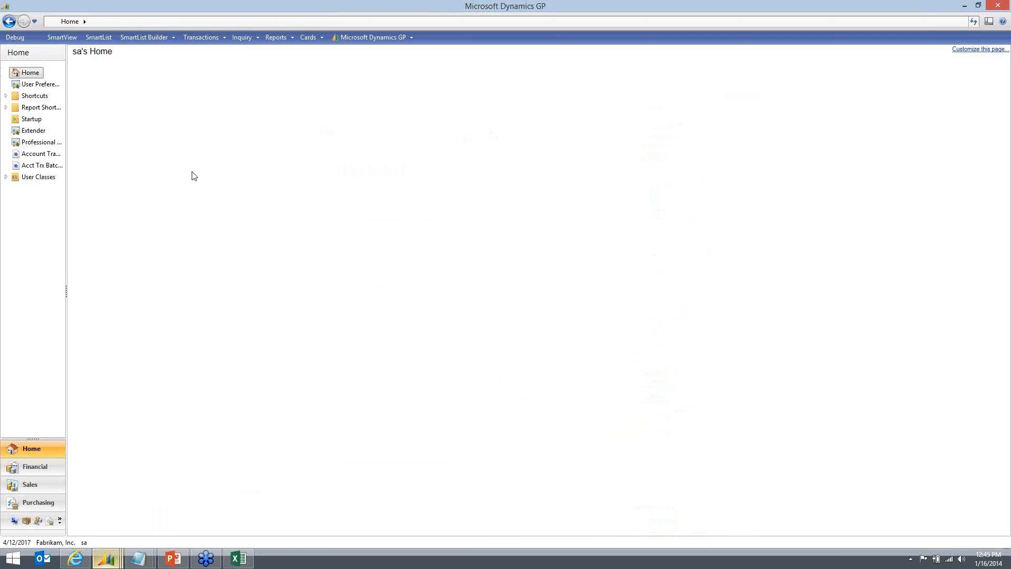
Look over the SmartList Builder tools, including its import, export, maintenance and security commands
{"action": "left_click", "coordinate": [373, 37]}
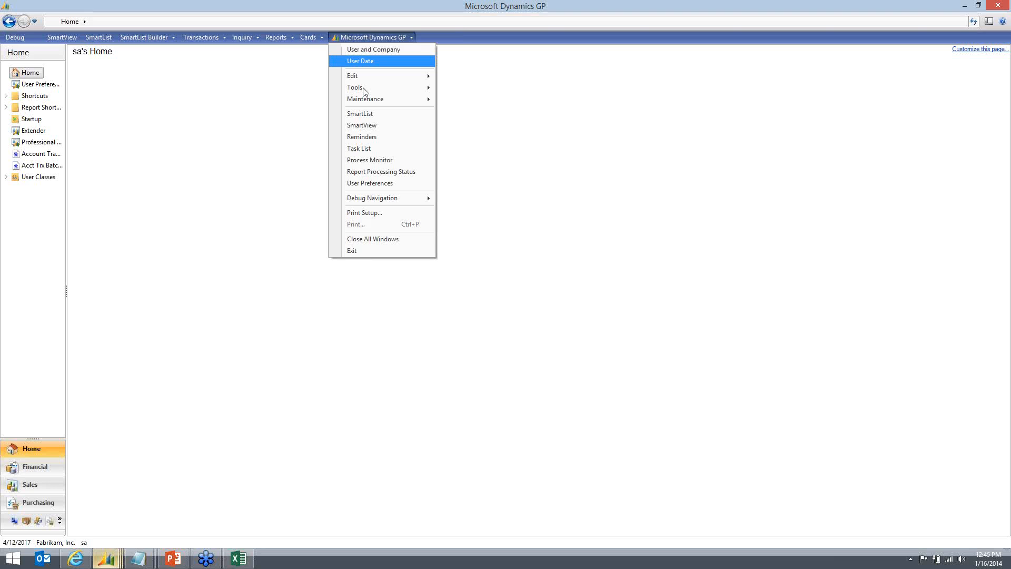
{"action": "mouse_move", "coordinate": [478, 125]}
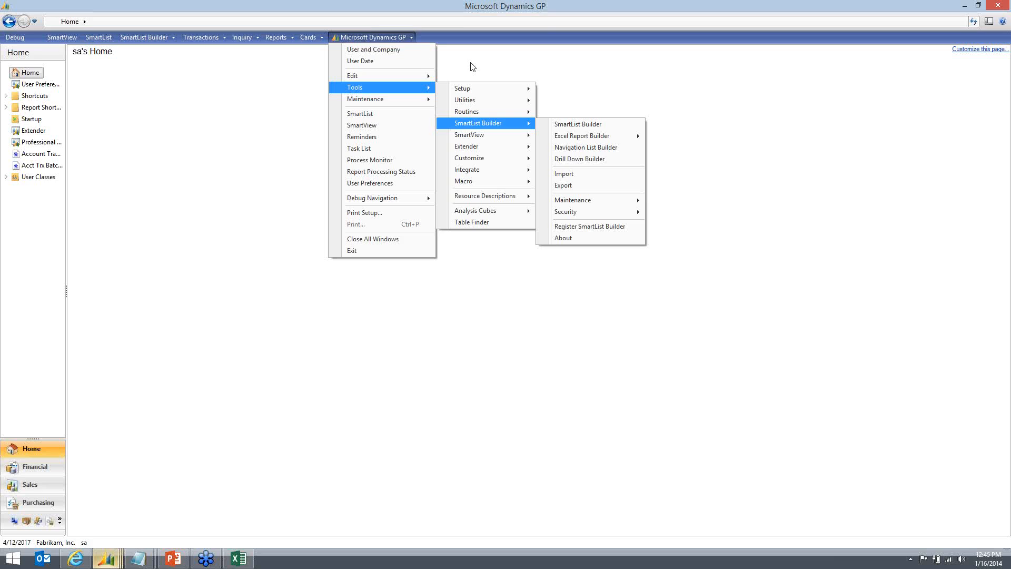
{"action": "left_click", "coordinate": [375, 38]}
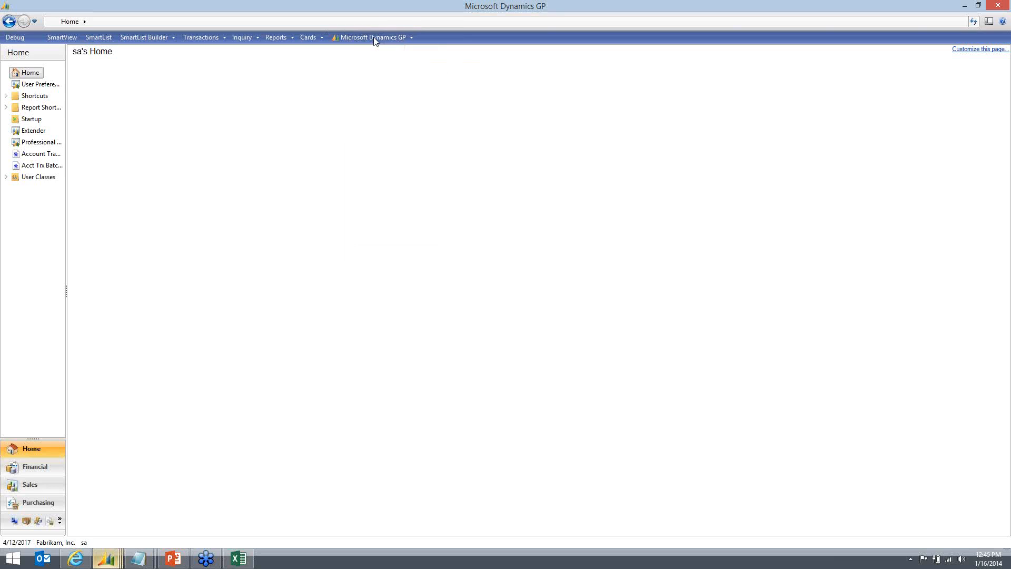
Open the Customization Status window and look through the product list for SmartList Builder
{"action": "left_click", "coordinate": [374, 37]}
{"action": "mouse_move", "coordinate": [368, 89]}
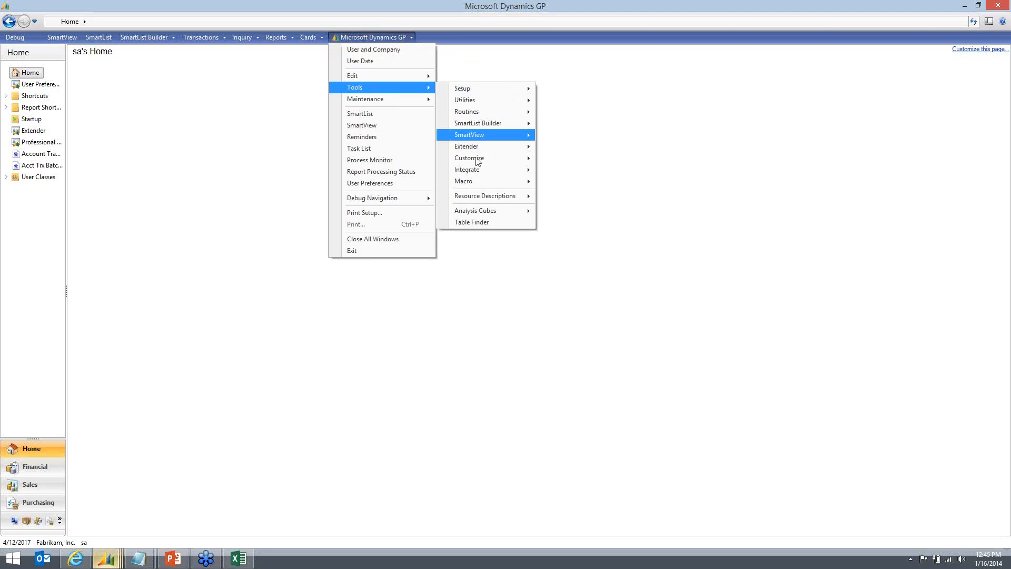
{"action": "mouse_move", "coordinate": [478, 159]}
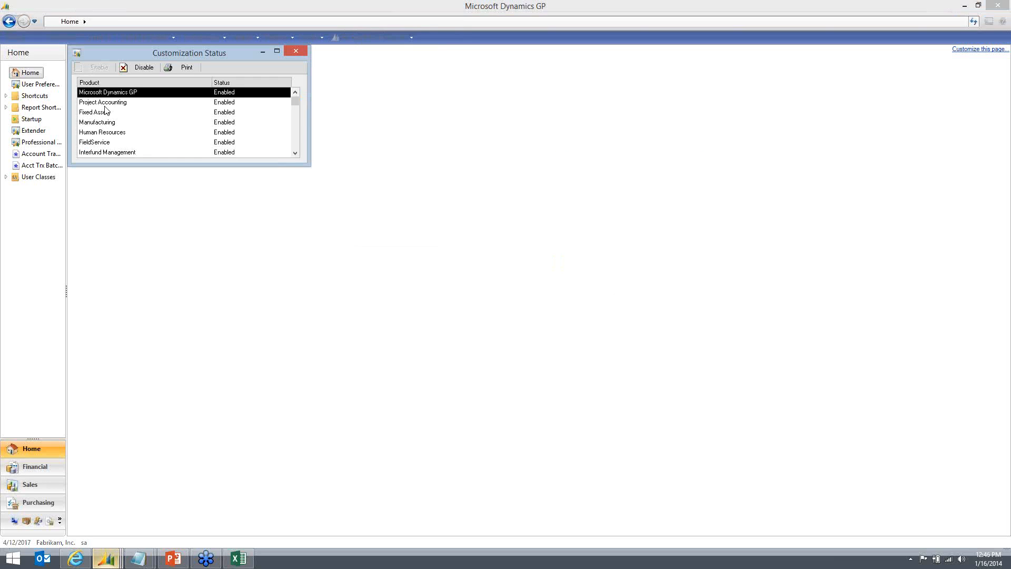
{"action": "left_click", "coordinate": [297, 125]}
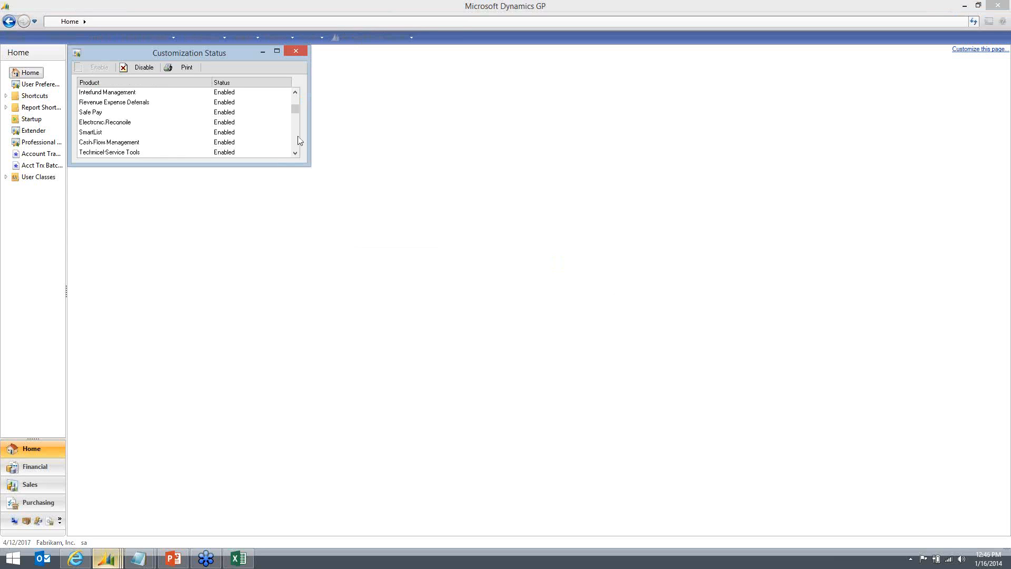
{"action": "left_click", "coordinate": [297, 140]}
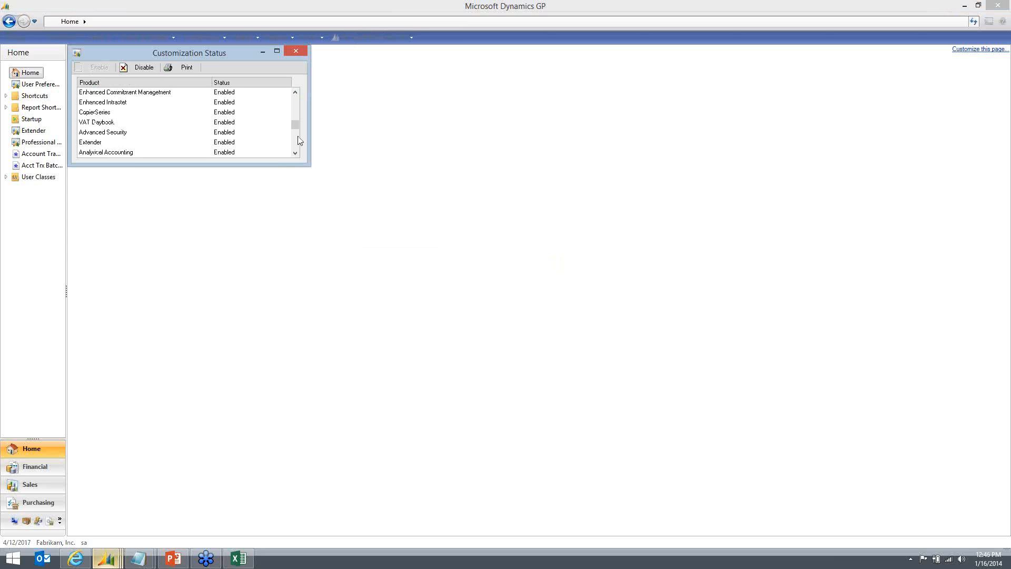
{"action": "left_click", "coordinate": [297, 143]}
{"action": "left_click", "coordinate": [100, 138]}
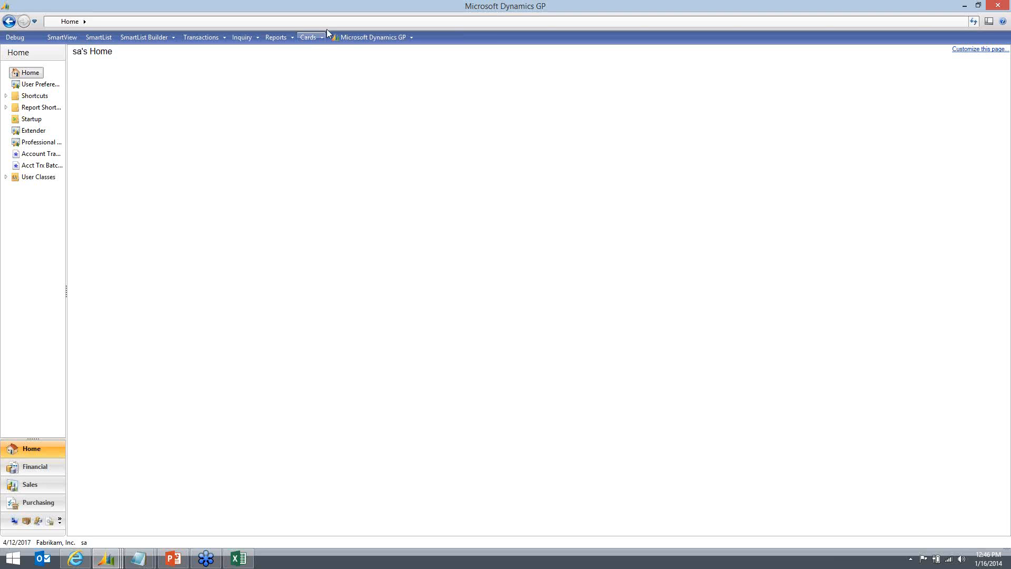
Point out where the Customization Status command is found, and switch to the blog post in Internet Explorer
{"action": "left_click", "coordinate": [344, 37]}
{"action": "mouse_move", "coordinate": [402, 87]}
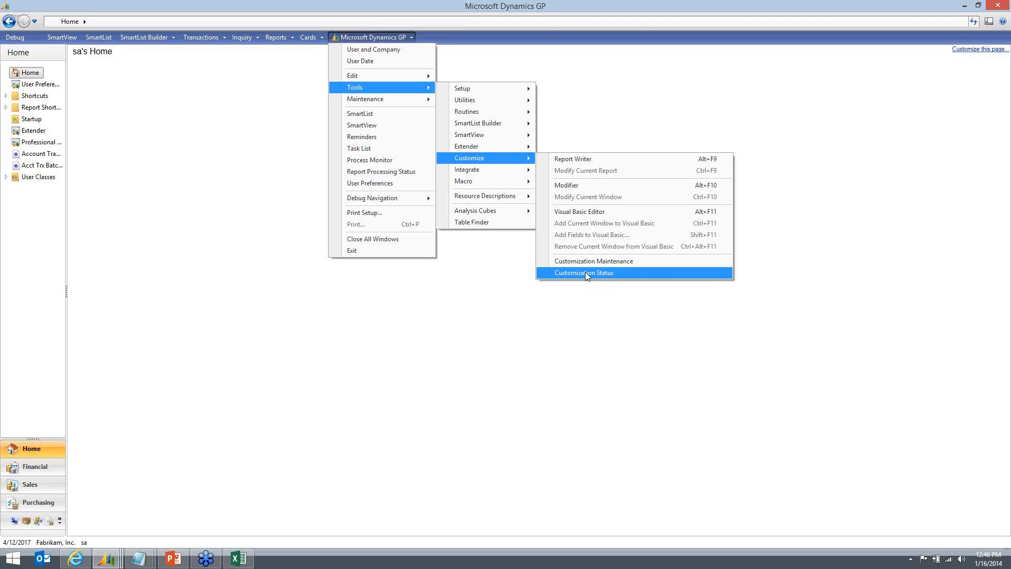
{"action": "left_click", "coordinate": [77, 559]}
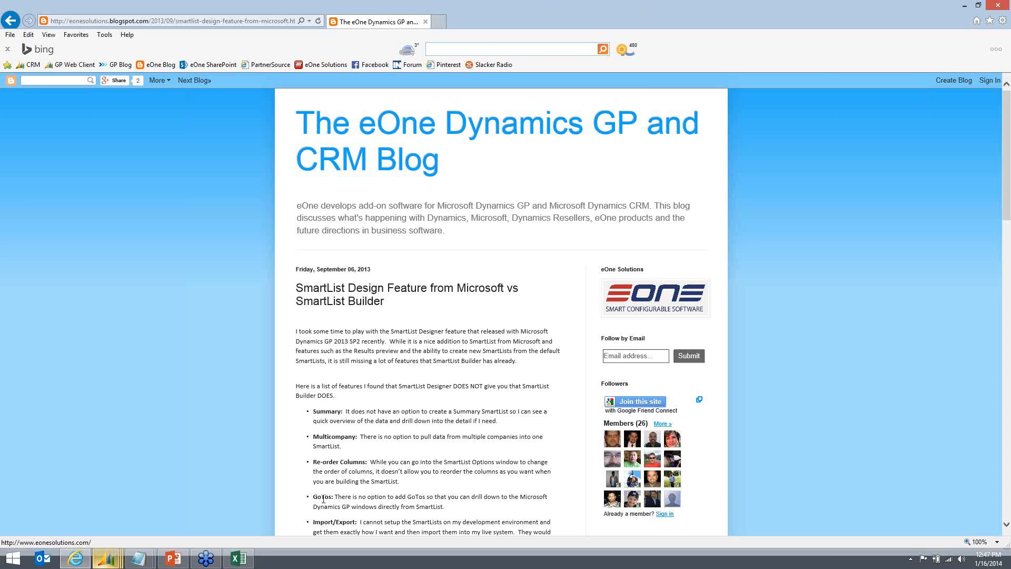
Switch back to Microsoft Dynamics GP and bring the Excel Report Builder window to the front
{"action": "left_click", "coordinate": [105, 564]}
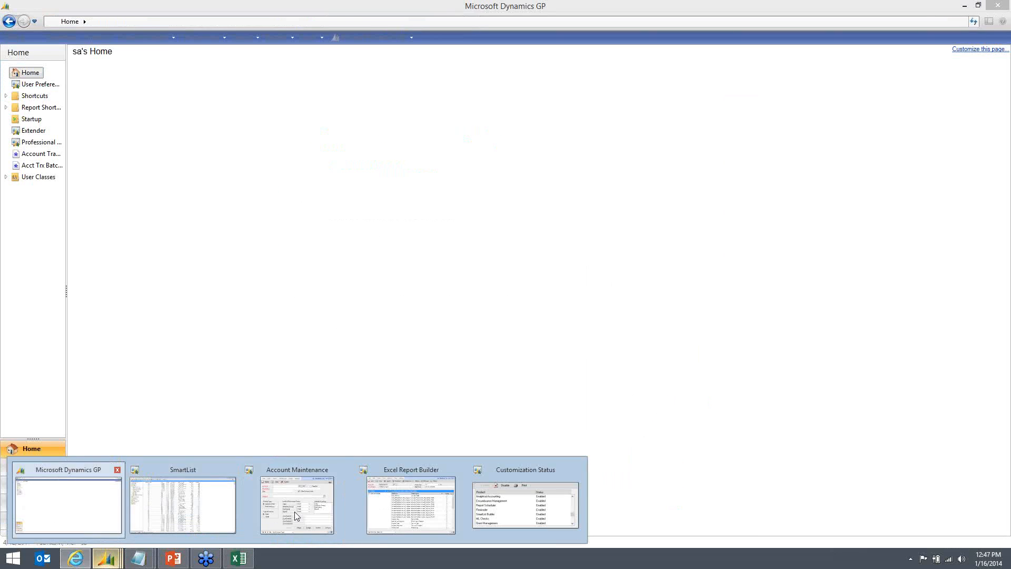
{"action": "left_click", "coordinate": [49, 513]}
{"action": "left_click", "coordinate": [105, 558]}
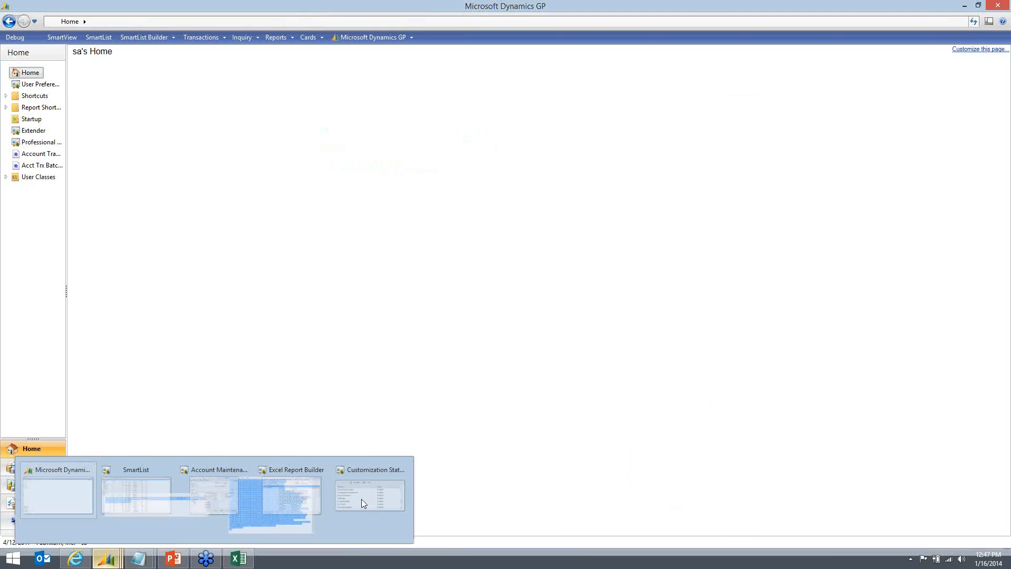
{"action": "left_click", "coordinate": [414, 503]}
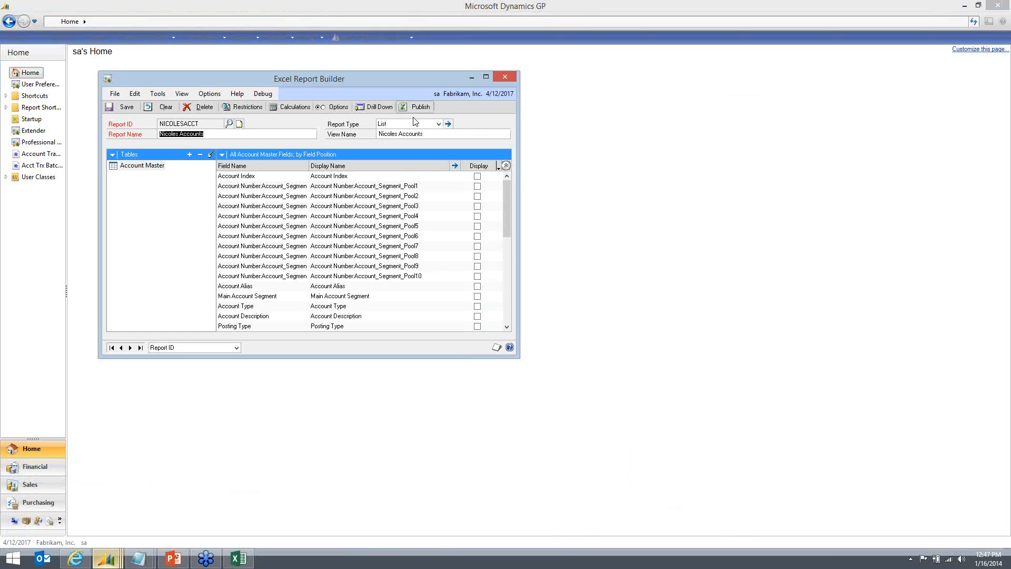
Start publishing the accounts Excel report, look over the Publish To destinations, and cancel the publishing
{"action": "left_click", "coordinate": [417, 107]}
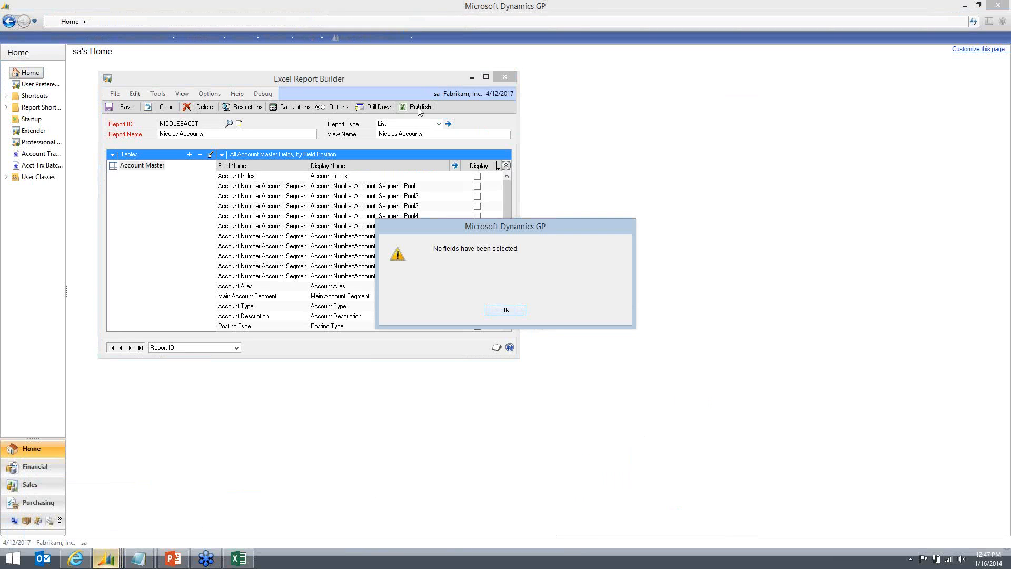
{"action": "key", "text": "Return"}
{"action": "left_click", "coordinate": [425, 225]}
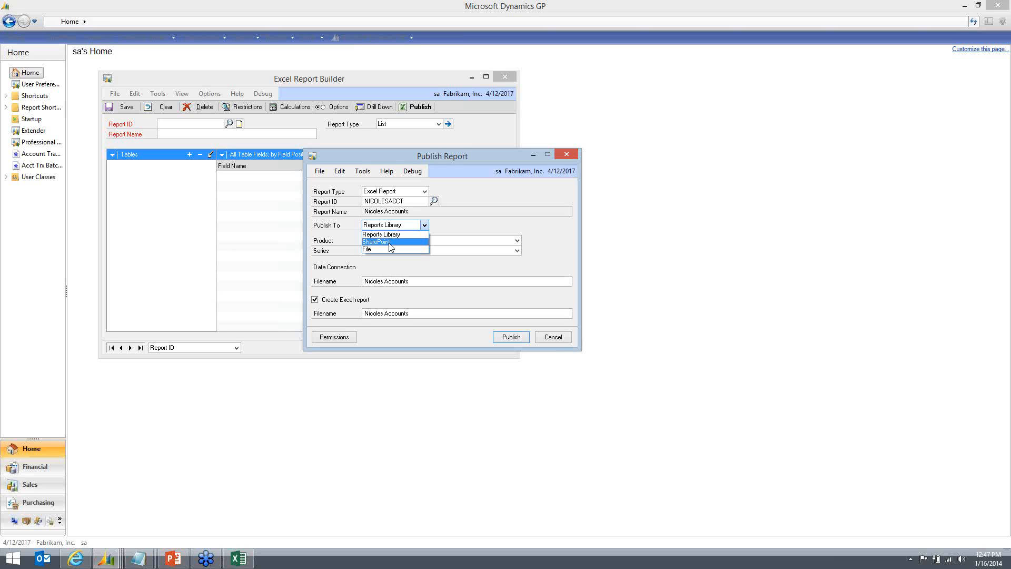
{"action": "left_click", "coordinate": [565, 343]}
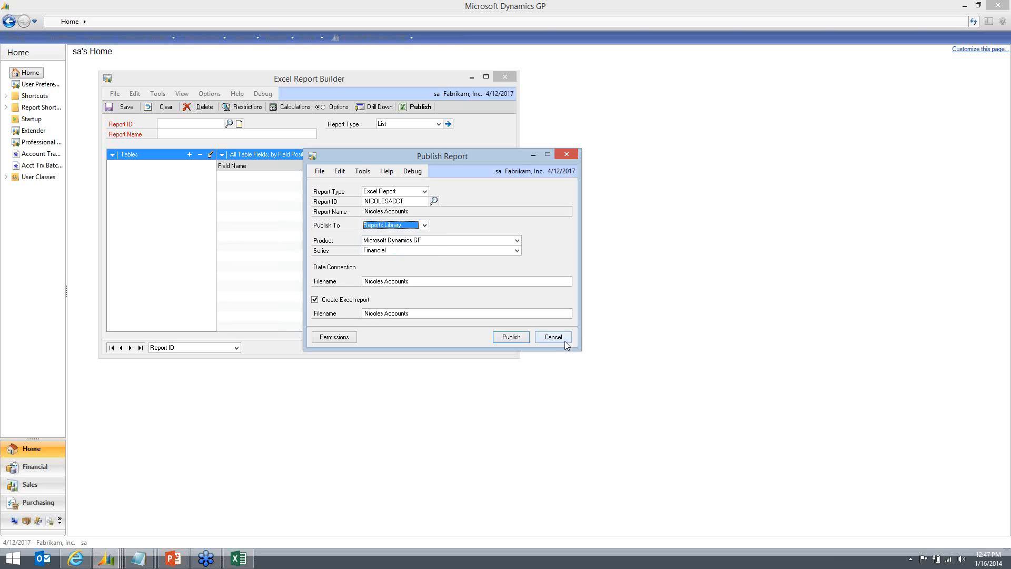
{"action": "left_click", "coordinate": [565, 341]}
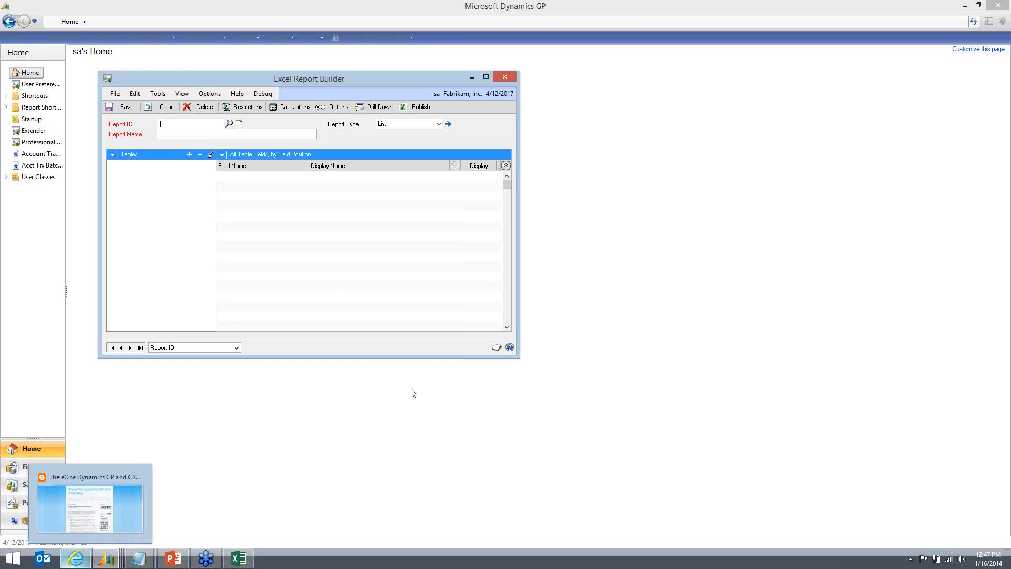
Switch to Internet Explorer and examine the blog post's comparison of SmartList Designer and SmartList Builder, including the planned features
{"action": "key", "text": "alt+Tab"}
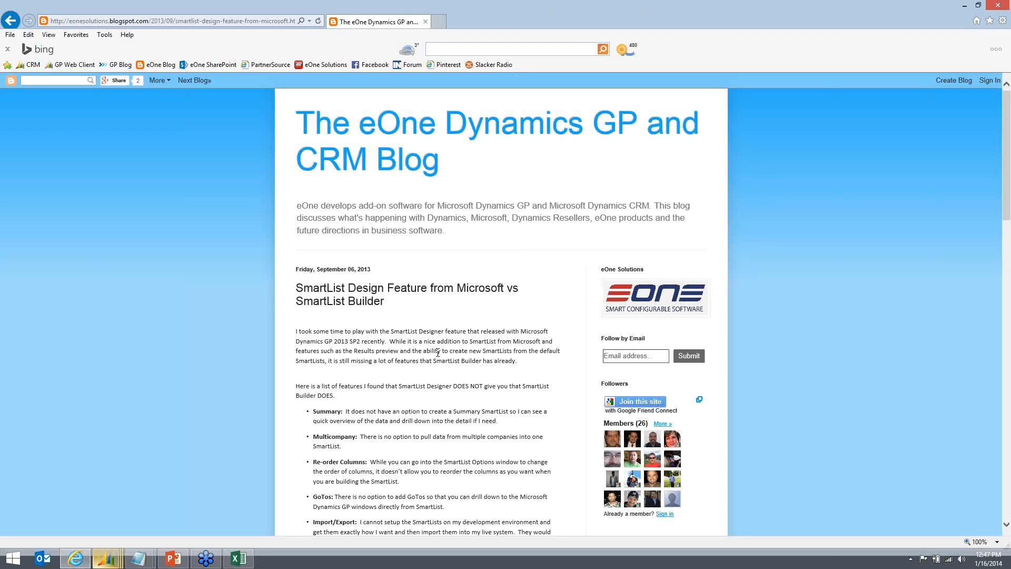
{"action": "scroll", "coordinate": [438, 352], "scroll_direction": "down", "scroll_amount": 2}
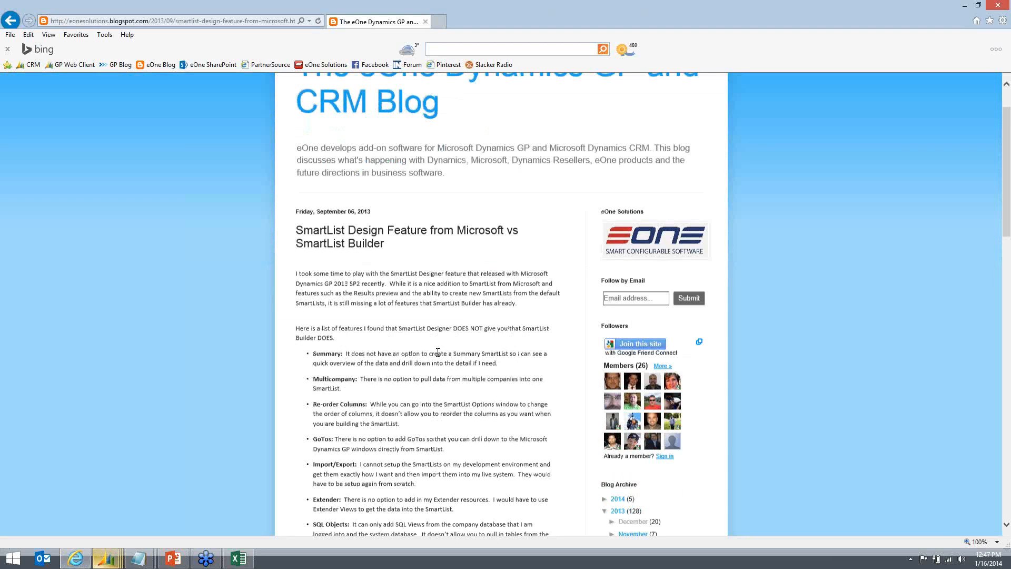
{"action": "scroll", "coordinate": [437, 353], "scroll_direction": "down", "scroll_amount": 8}
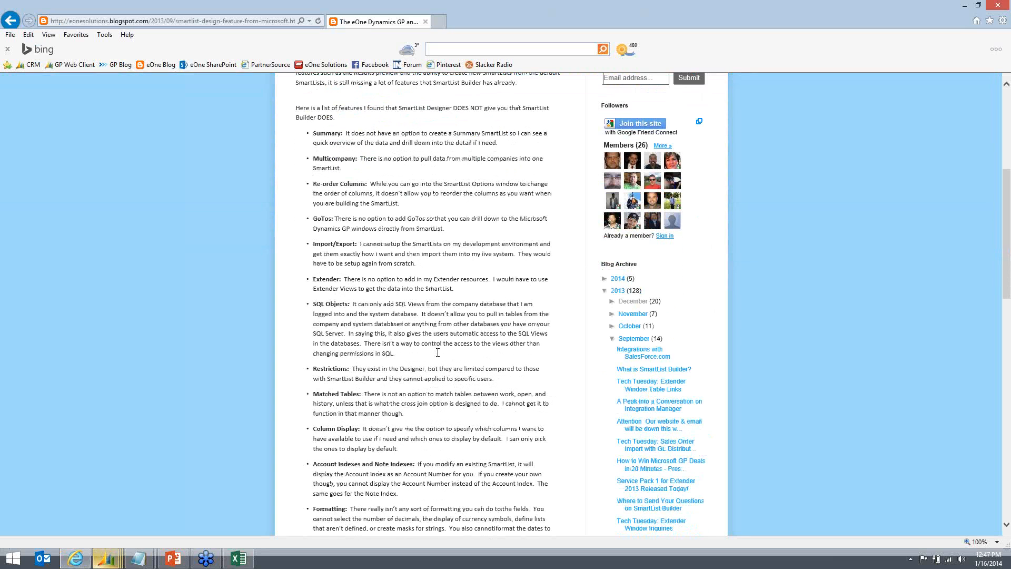
{"action": "scroll", "coordinate": [438, 352], "scroll_direction": "down", "scroll_amount": 4}
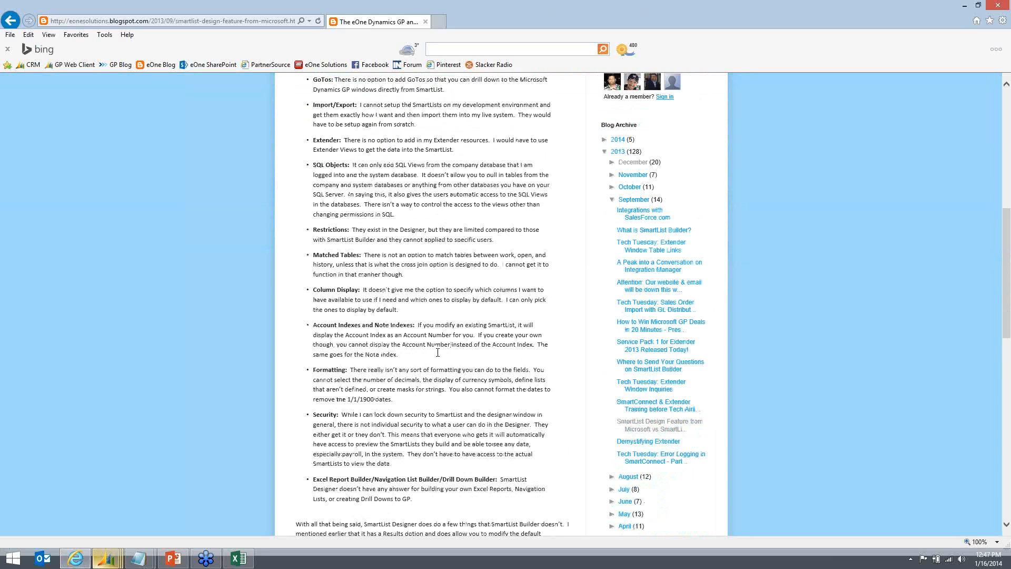
{"action": "scroll", "coordinate": [438, 352], "scroll_direction": "down", "scroll_amount": 3}
{"action": "scroll", "coordinate": [438, 352], "scroll_direction": "down", "scroll_amount": 10}
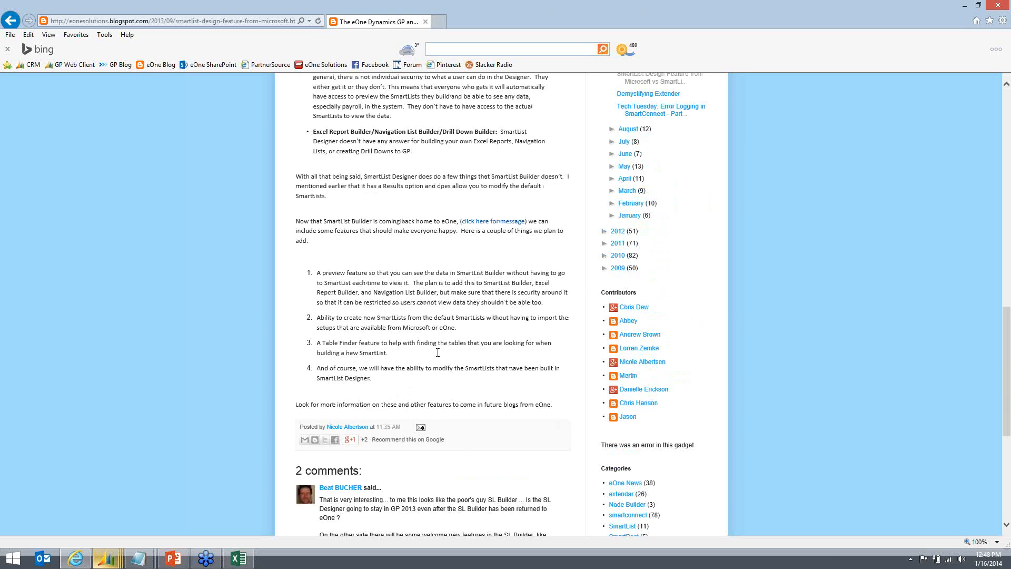
{"action": "scroll", "coordinate": [437, 352], "scroll_direction": "up", "scroll_amount": 3}
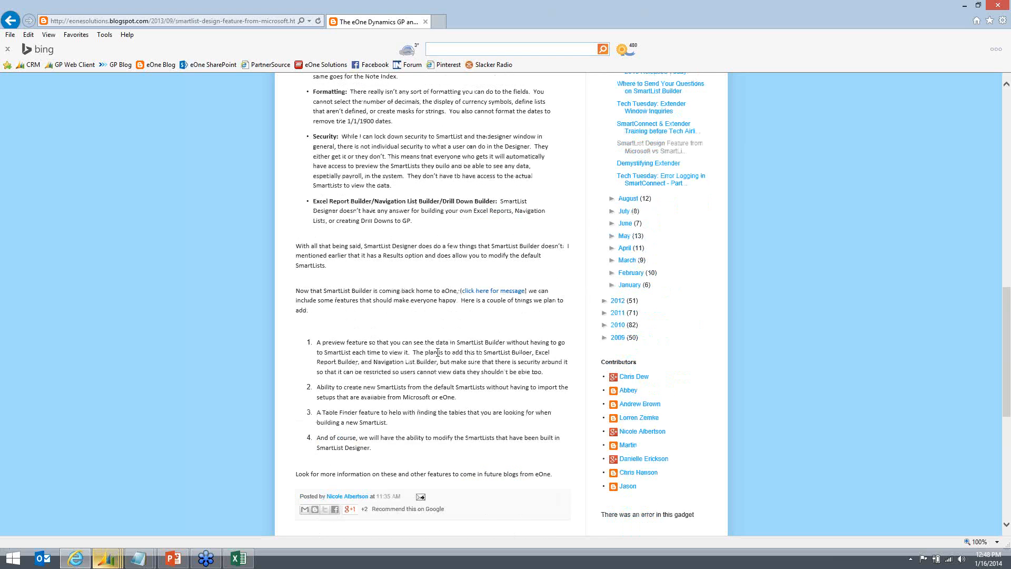
{"action": "scroll", "coordinate": [438, 352], "scroll_direction": "up", "scroll_amount": 12}
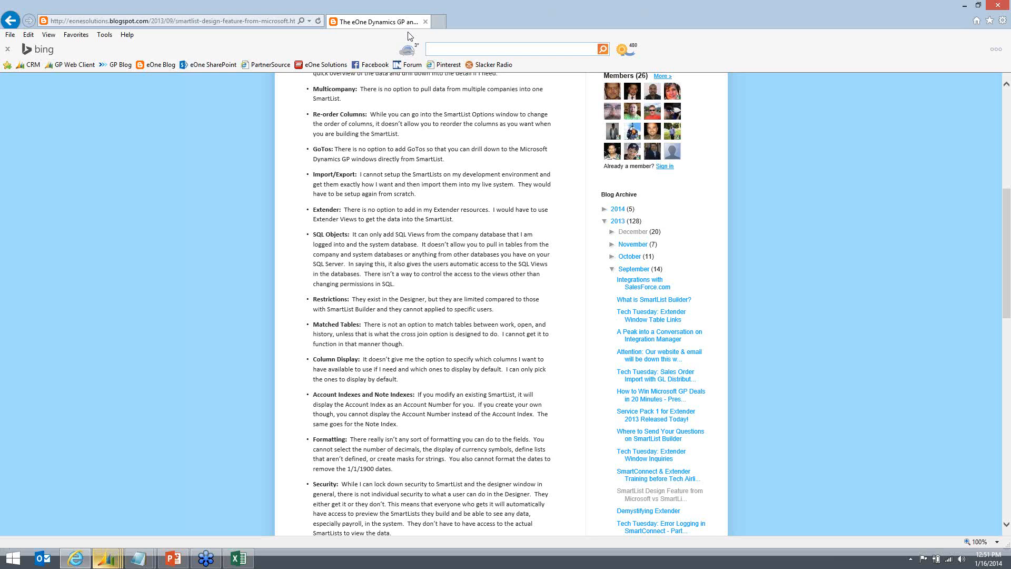
Switch to Microsoft Dynamics GP, show the Account Transactions SmartList, and open the SmartList Builder window
{"action": "left_click", "coordinate": [105, 561]}
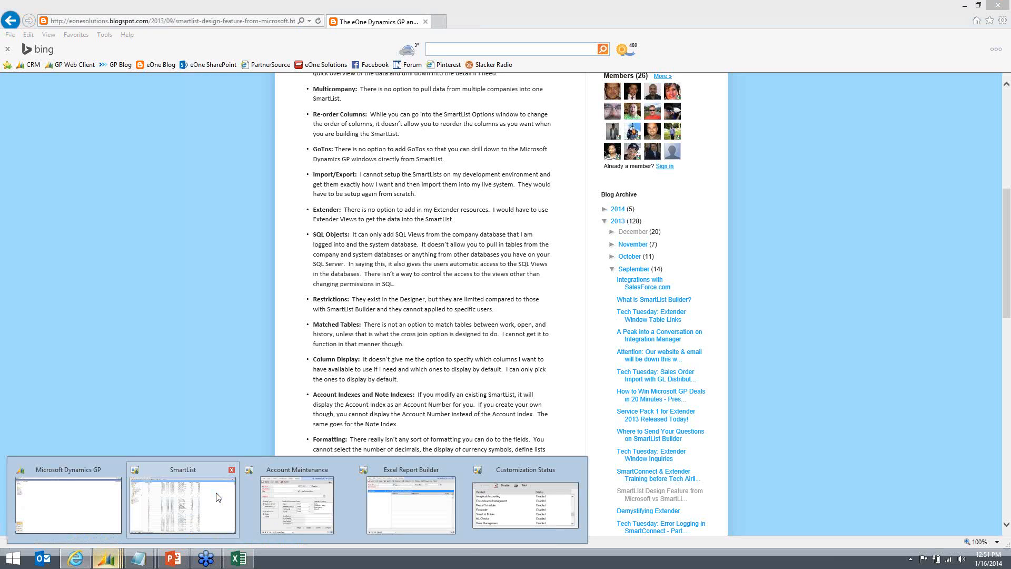
{"action": "left_click", "coordinate": [218, 497]}
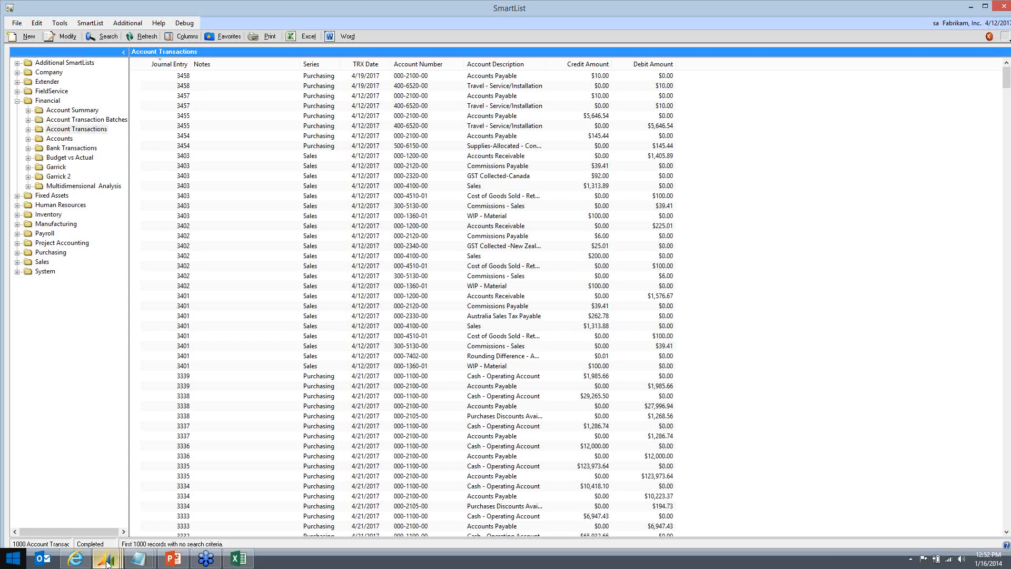
{"action": "mouse_move", "coordinate": [107, 562]}
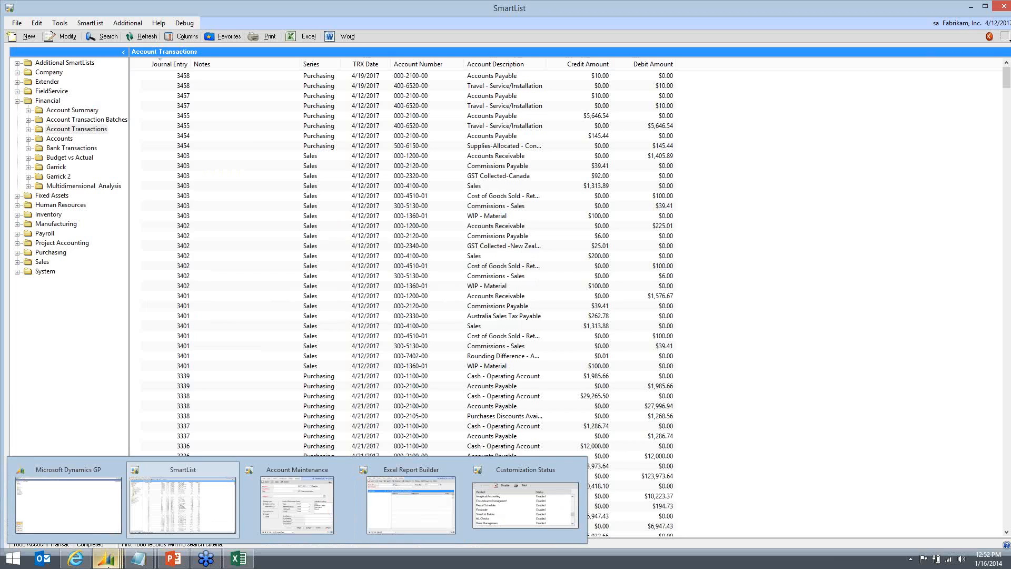
{"action": "left_click", "coordinate": [90, 503]}
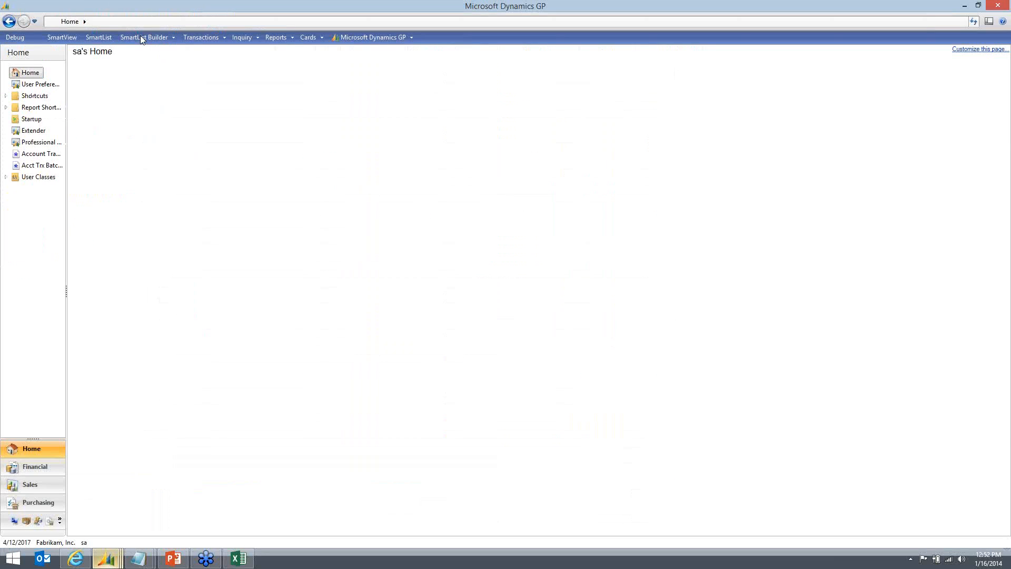
{"action": "left_click", "coordinate": [142, 38]}
{"action": "left_click", "coordinate": [159, 49]}
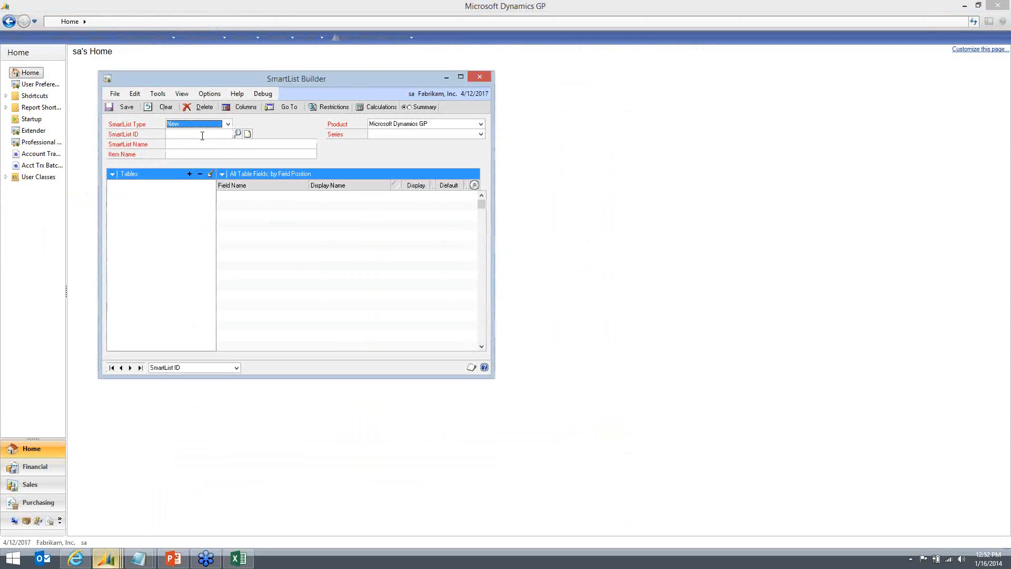
Look through the SmartLists offered for the Existing type, set SmartList Type back to New, and check the SmartList ID lookup
{"action": "left_click", "coordinate": [174, 127]}
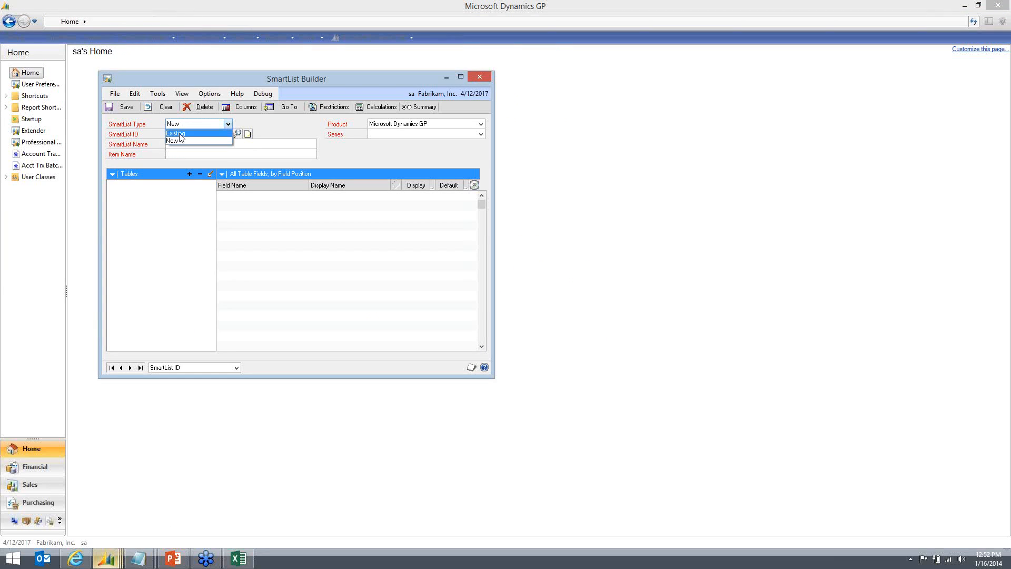
{"action": "left_click", "coordinate": [178, 134]}
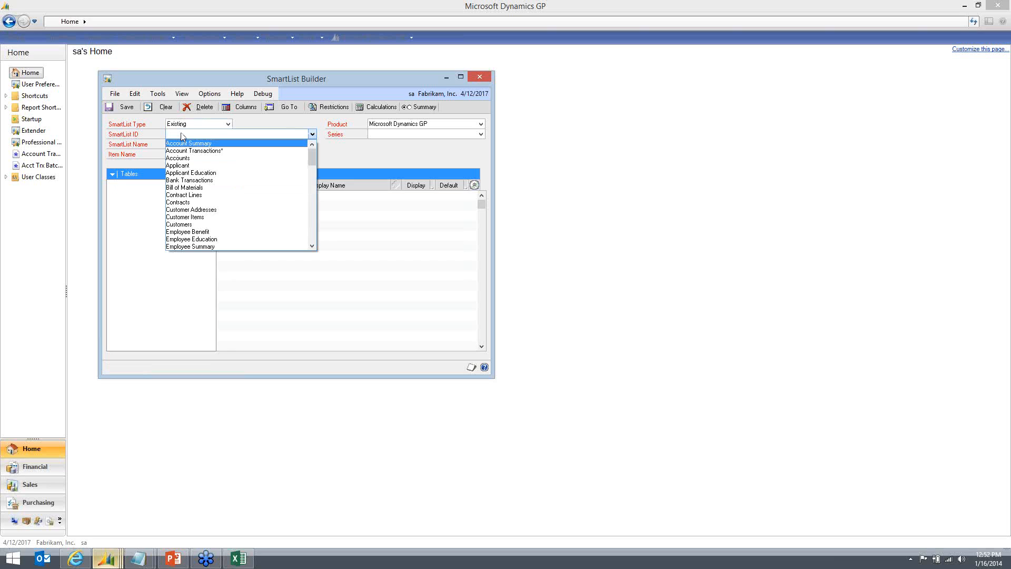
{"action": "left_click", "coordinate": [182, 135]}
{"action": "left_click", "coordinate": [181, 126]}
{"action": "left_click", "coordinate": [179, 141]}
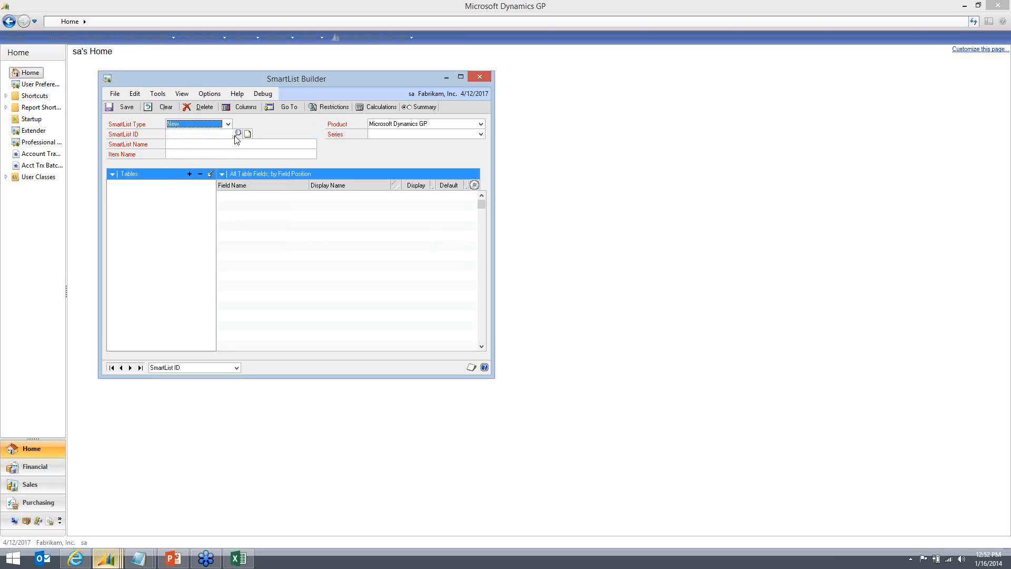
{"action": "left_click", "coordinate": [236, 136]}
{"action": "key", "text": "Escape"}
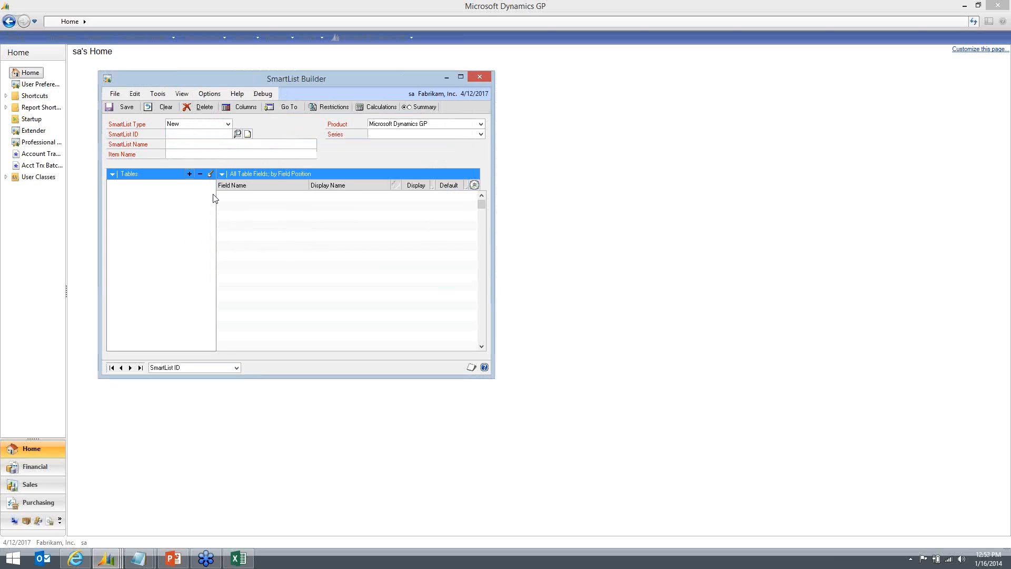
Look over the table source types that can be added to a SmartList, and switch to the closing PowerPoint slide
{"action": "left_click", "coordinate": [189, 174]}
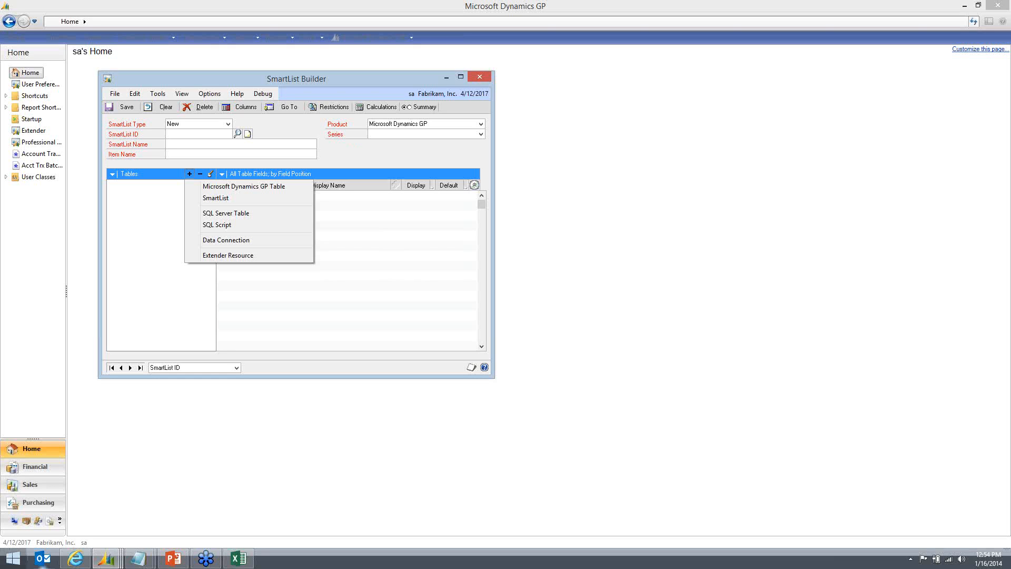
{"action": "mouse_move", "coordinate": [167, 565]}
{"action": "left_click", "coordinate": [142, 505]}
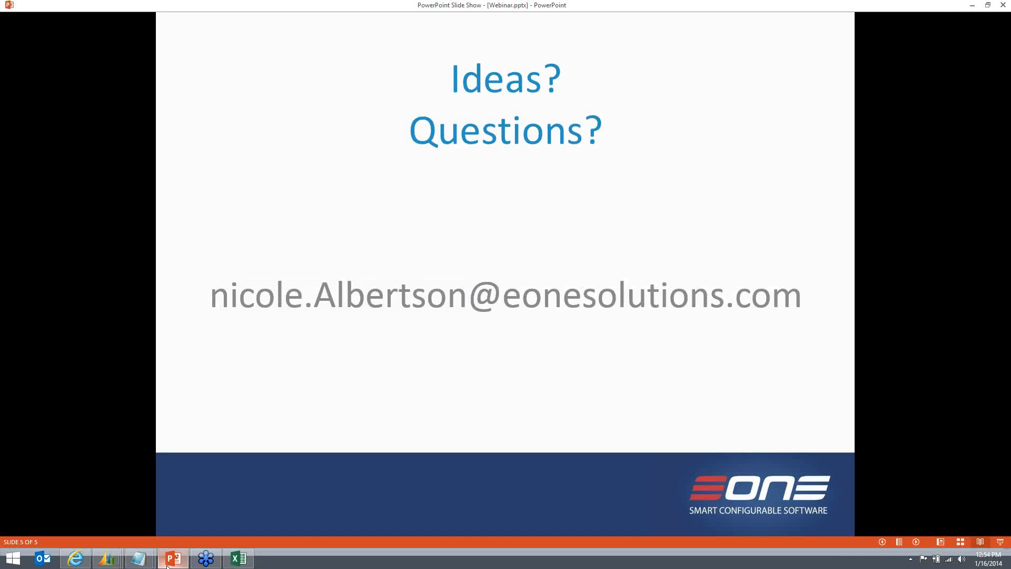